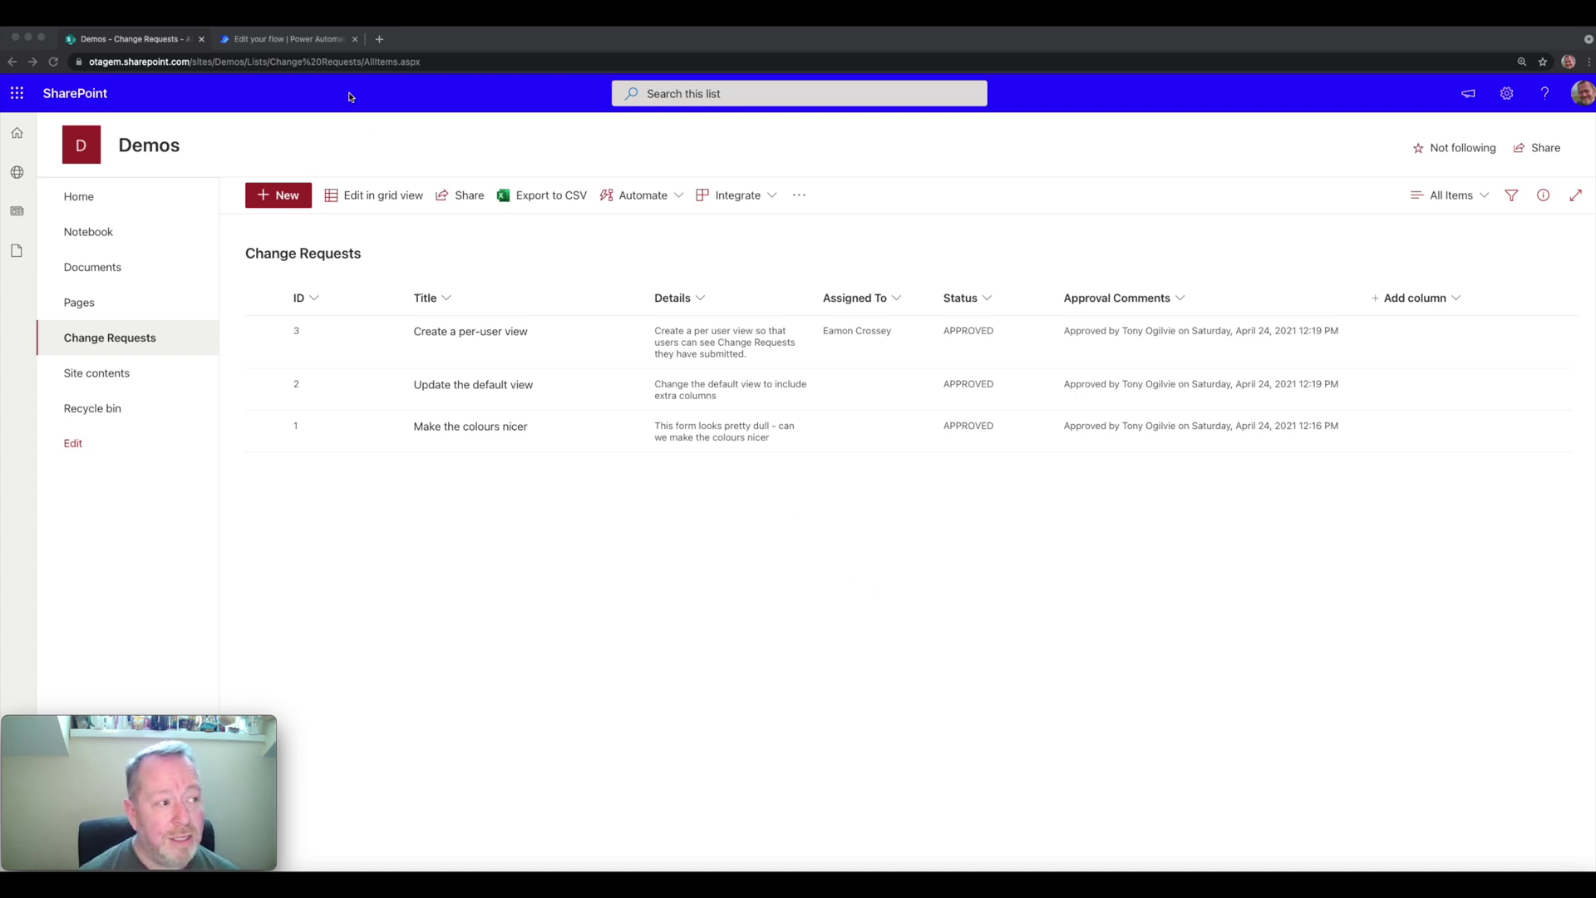
Step: In Power Automate, create an automated cloud flow named "Lock down Change Request as soon as created" with the SharePoint trigger "When an item is created or modified"
{"action": "left_click", "coordinate": [303, 41]}
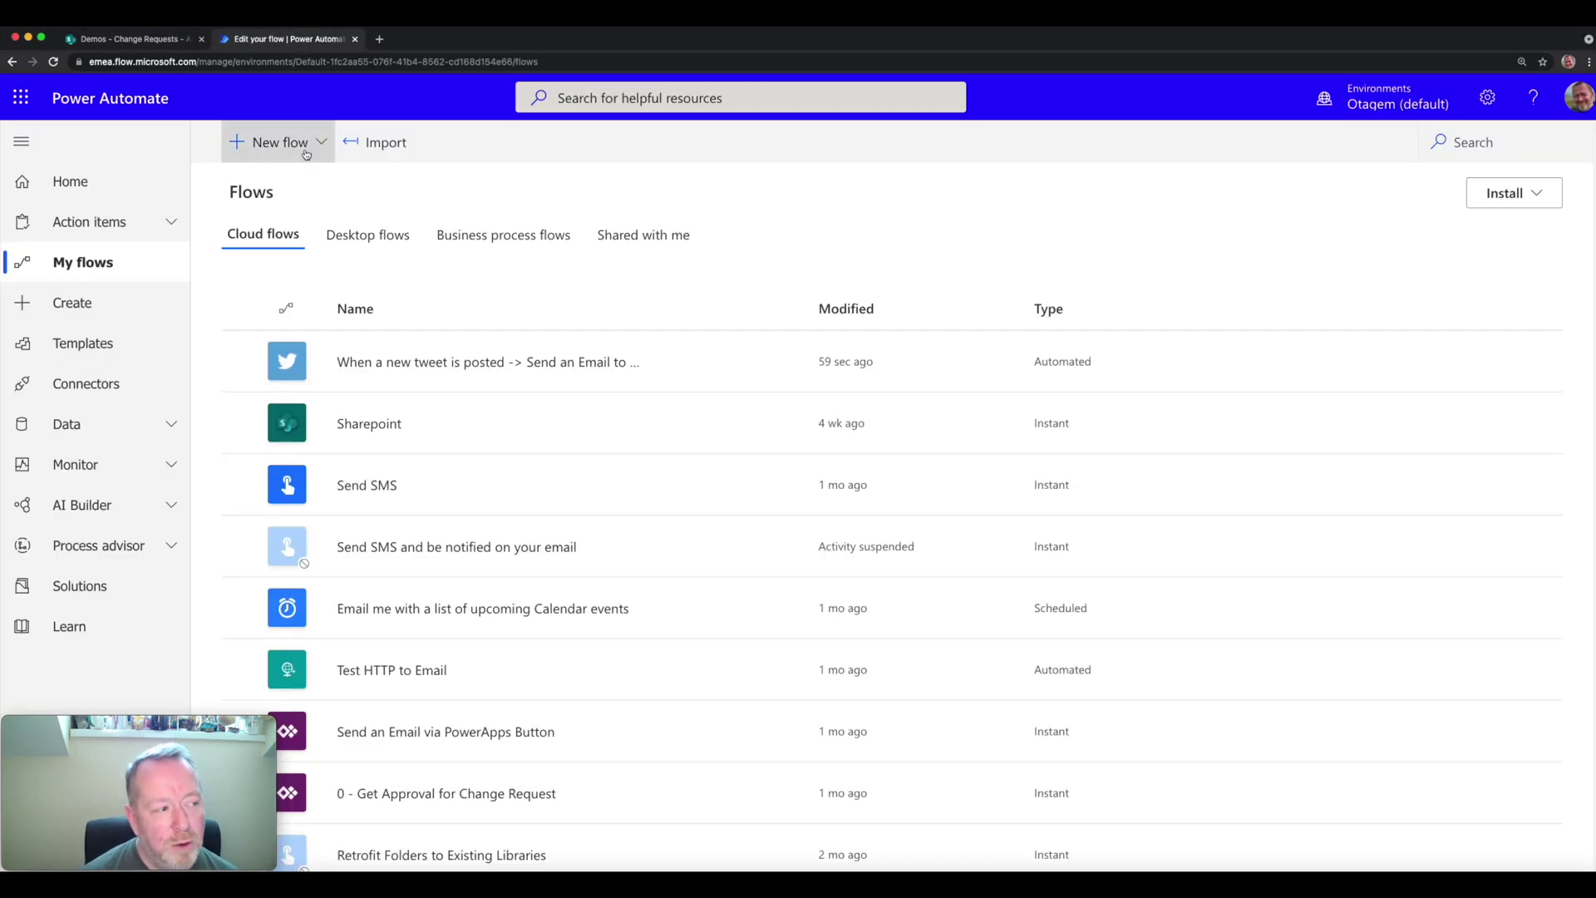
{"action": "left_click", "coordinate": [307, 147]}
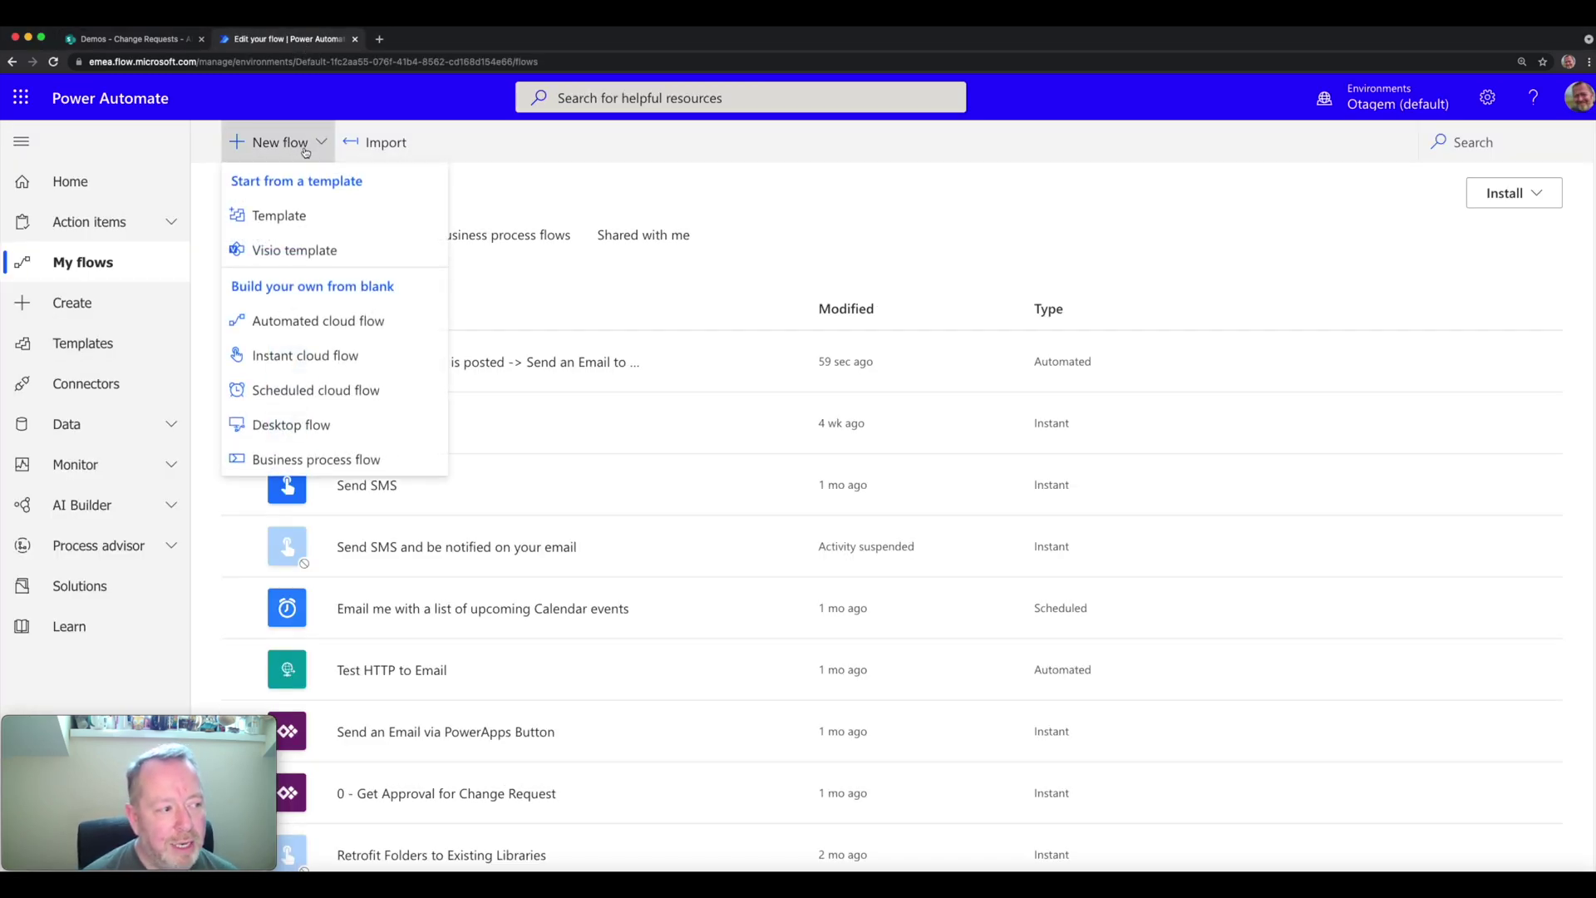
{"action": "left_click", "coordinate": [329, 324]}
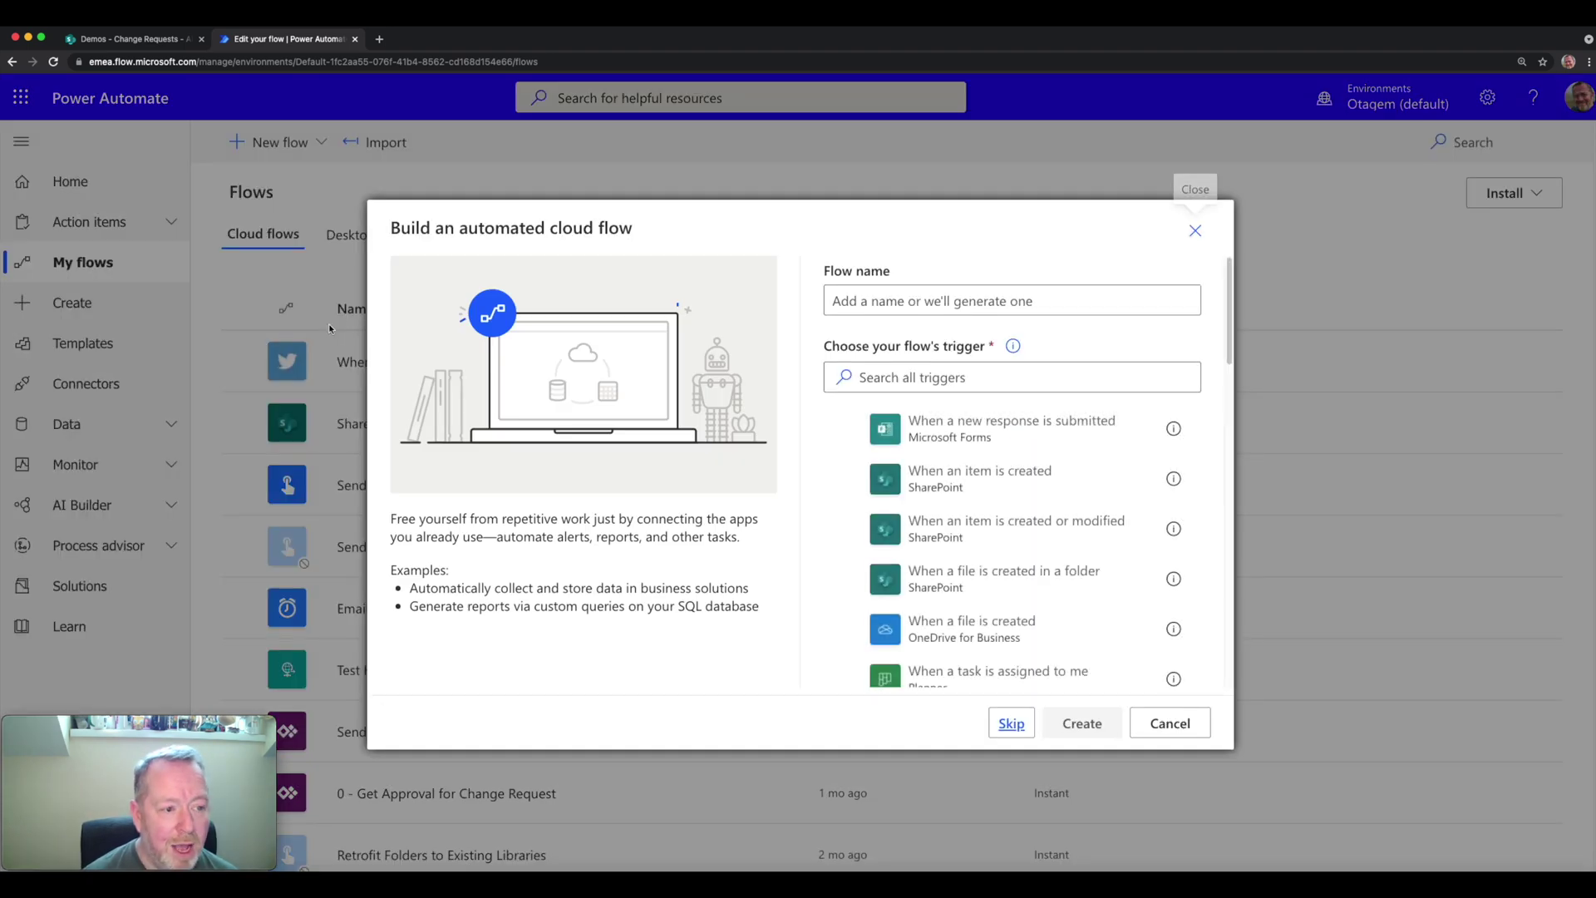
{"action": "left_click", "coordinate": [922, 304]}
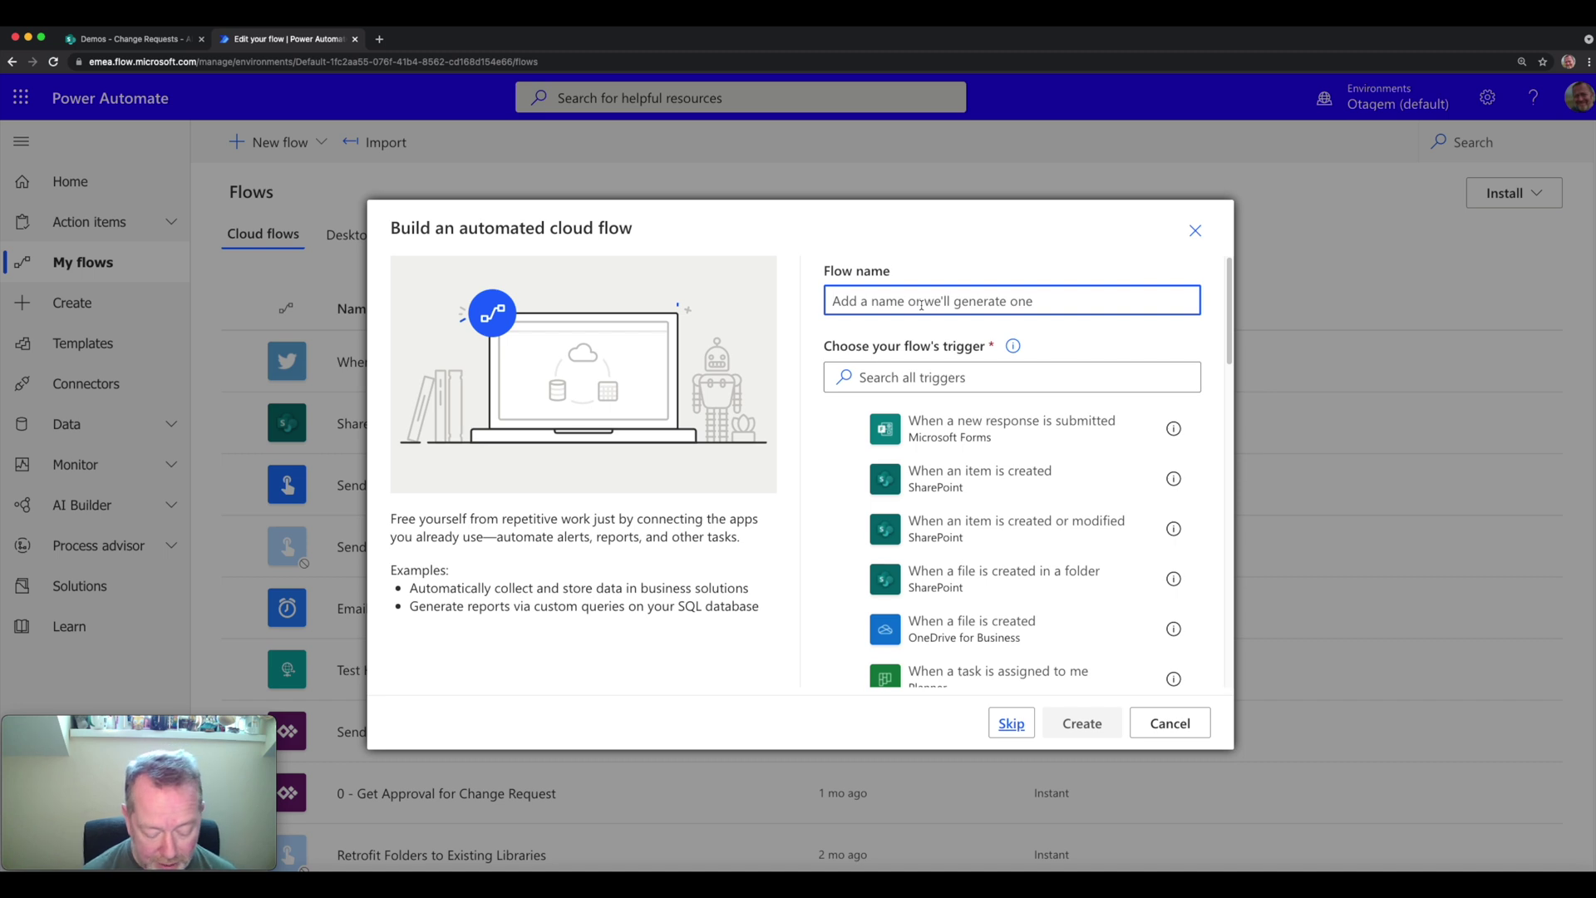
{"action": "type", "text": "Lock down "}
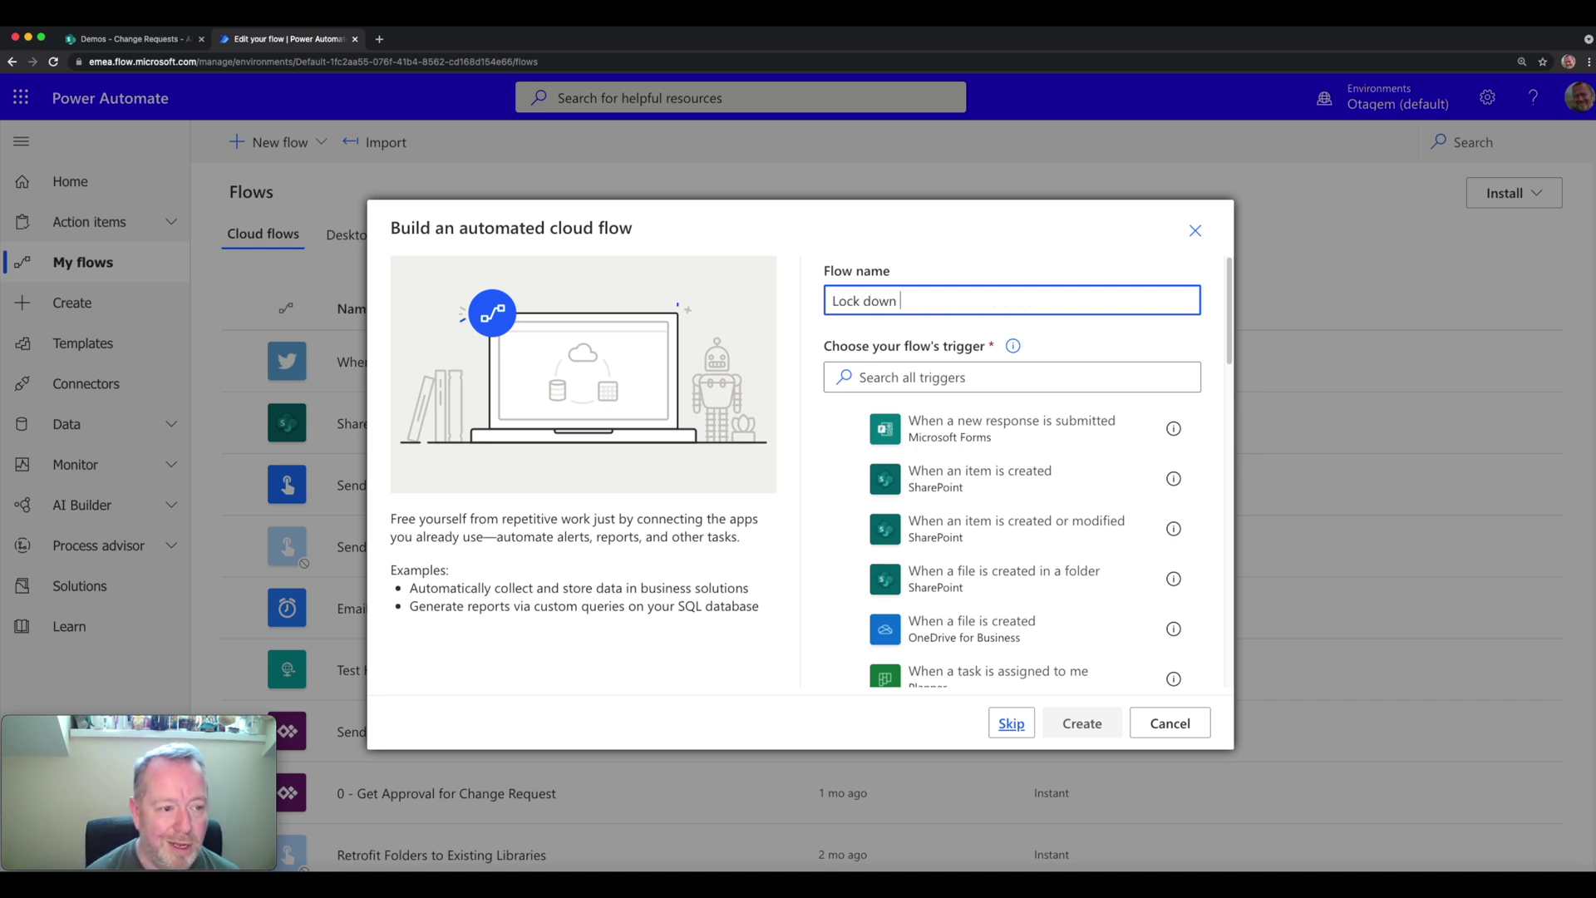
{"action": "type", "text": "Change Request "}
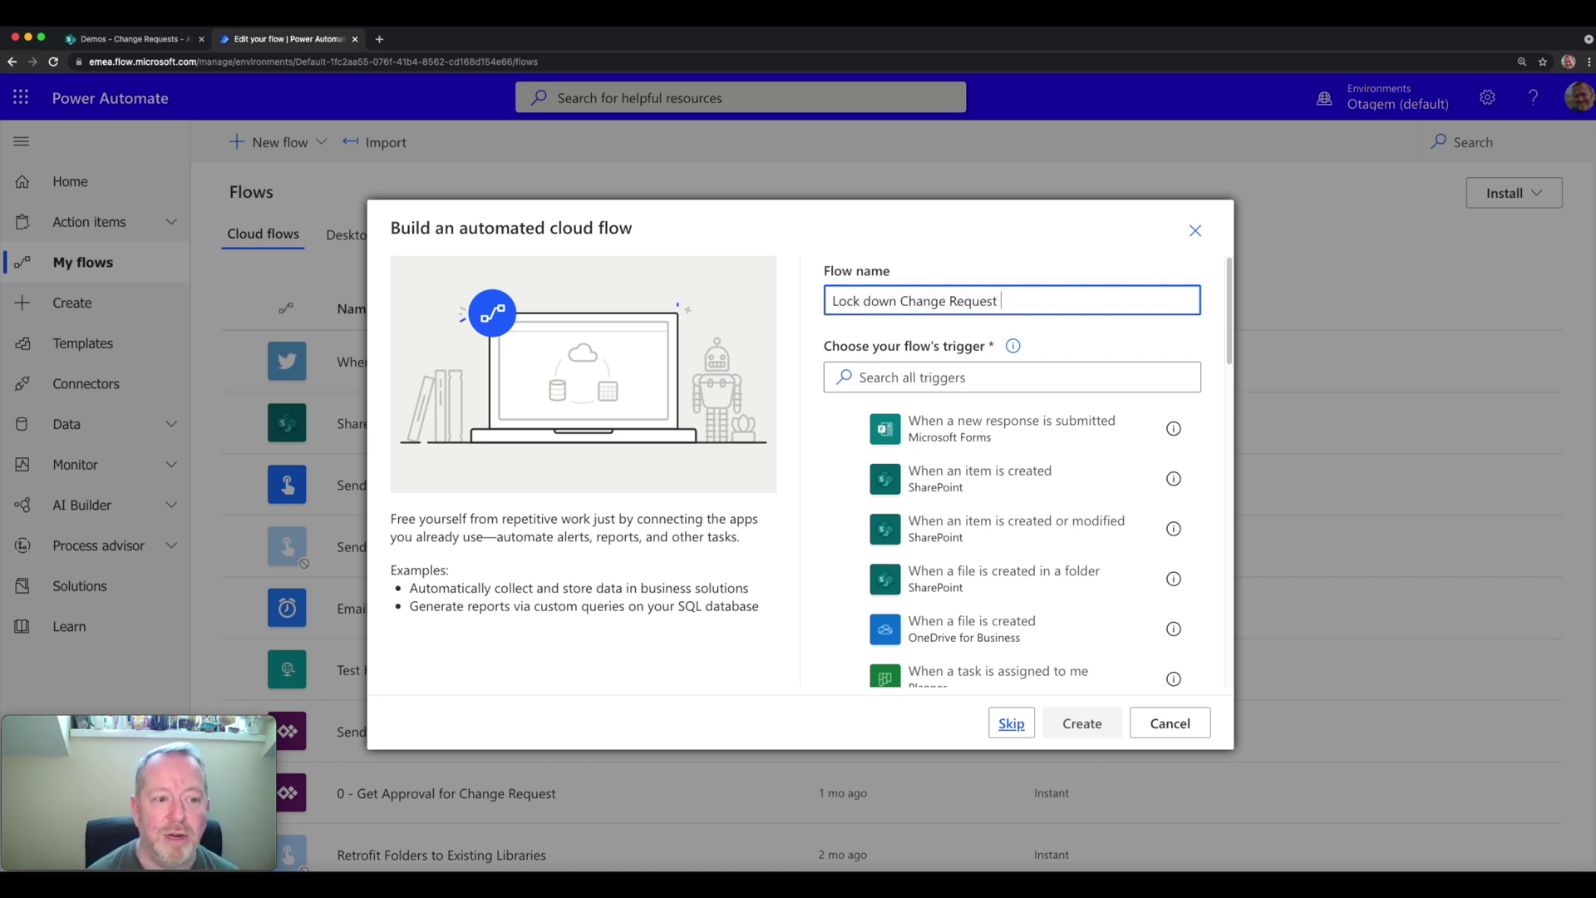
{"action": "type", "text": "as soon a"}
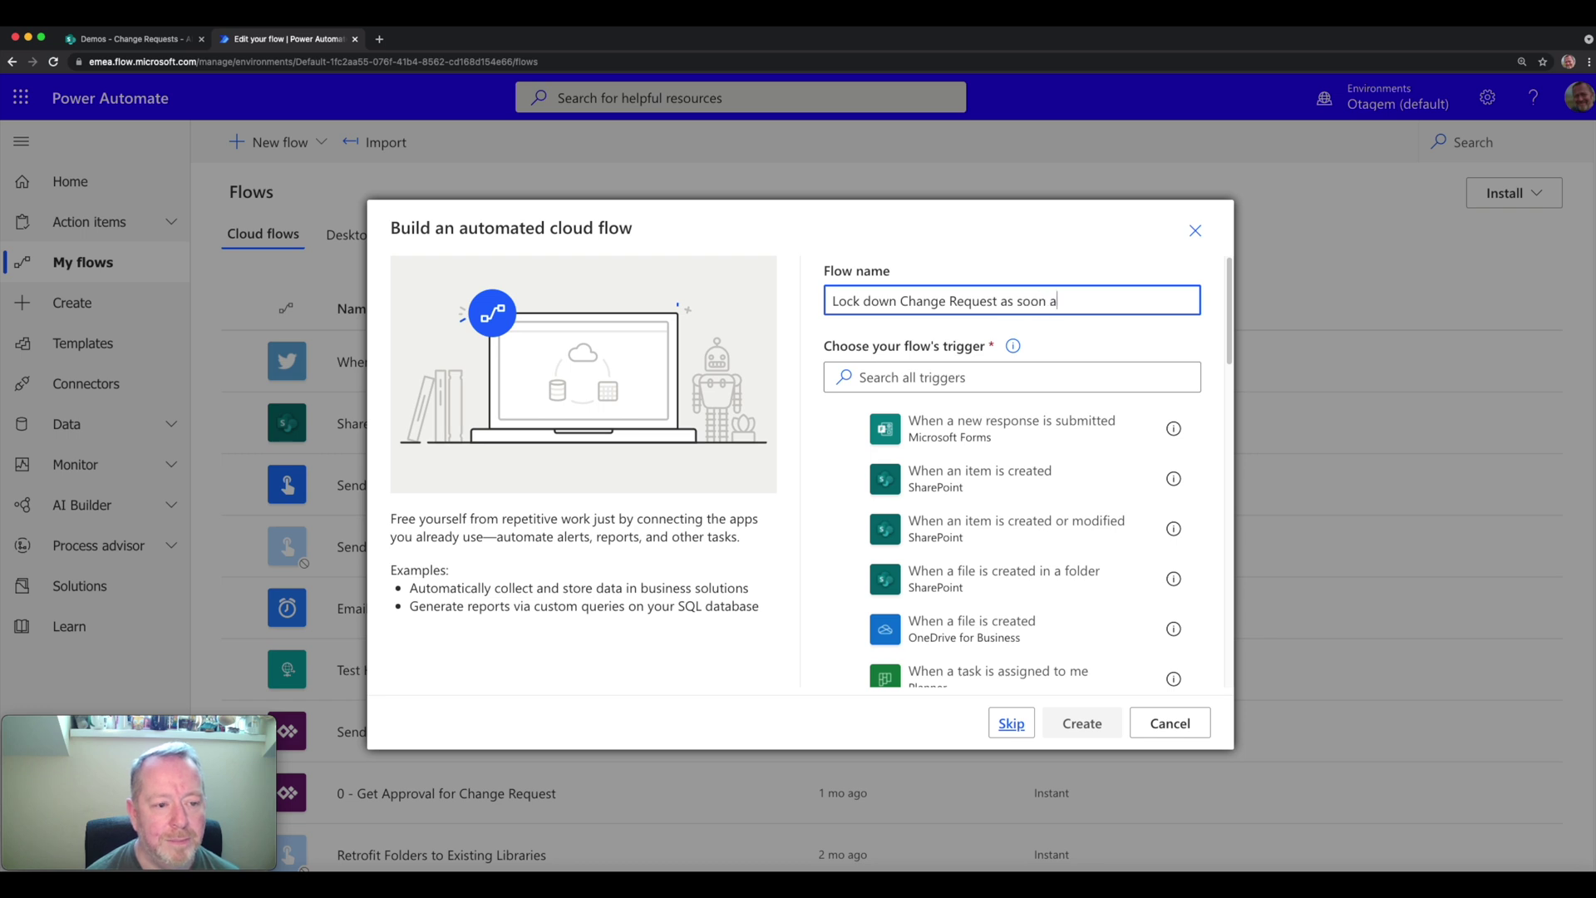
{"action": "type", "text": "s created"}
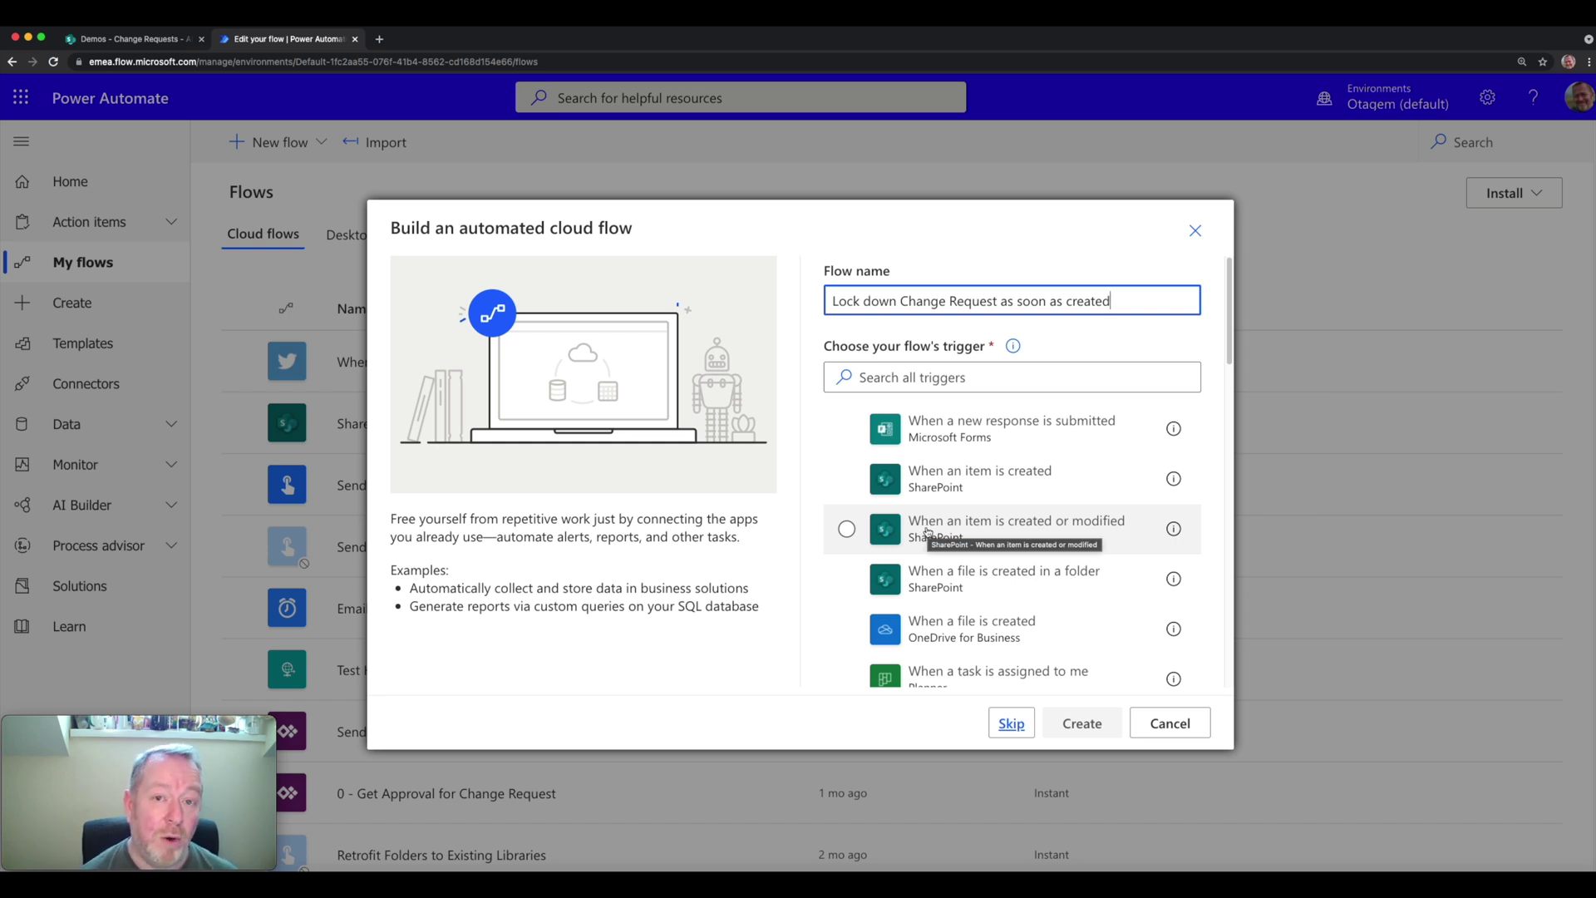
{"action": "left_click", "coordinate": [844, 530]}
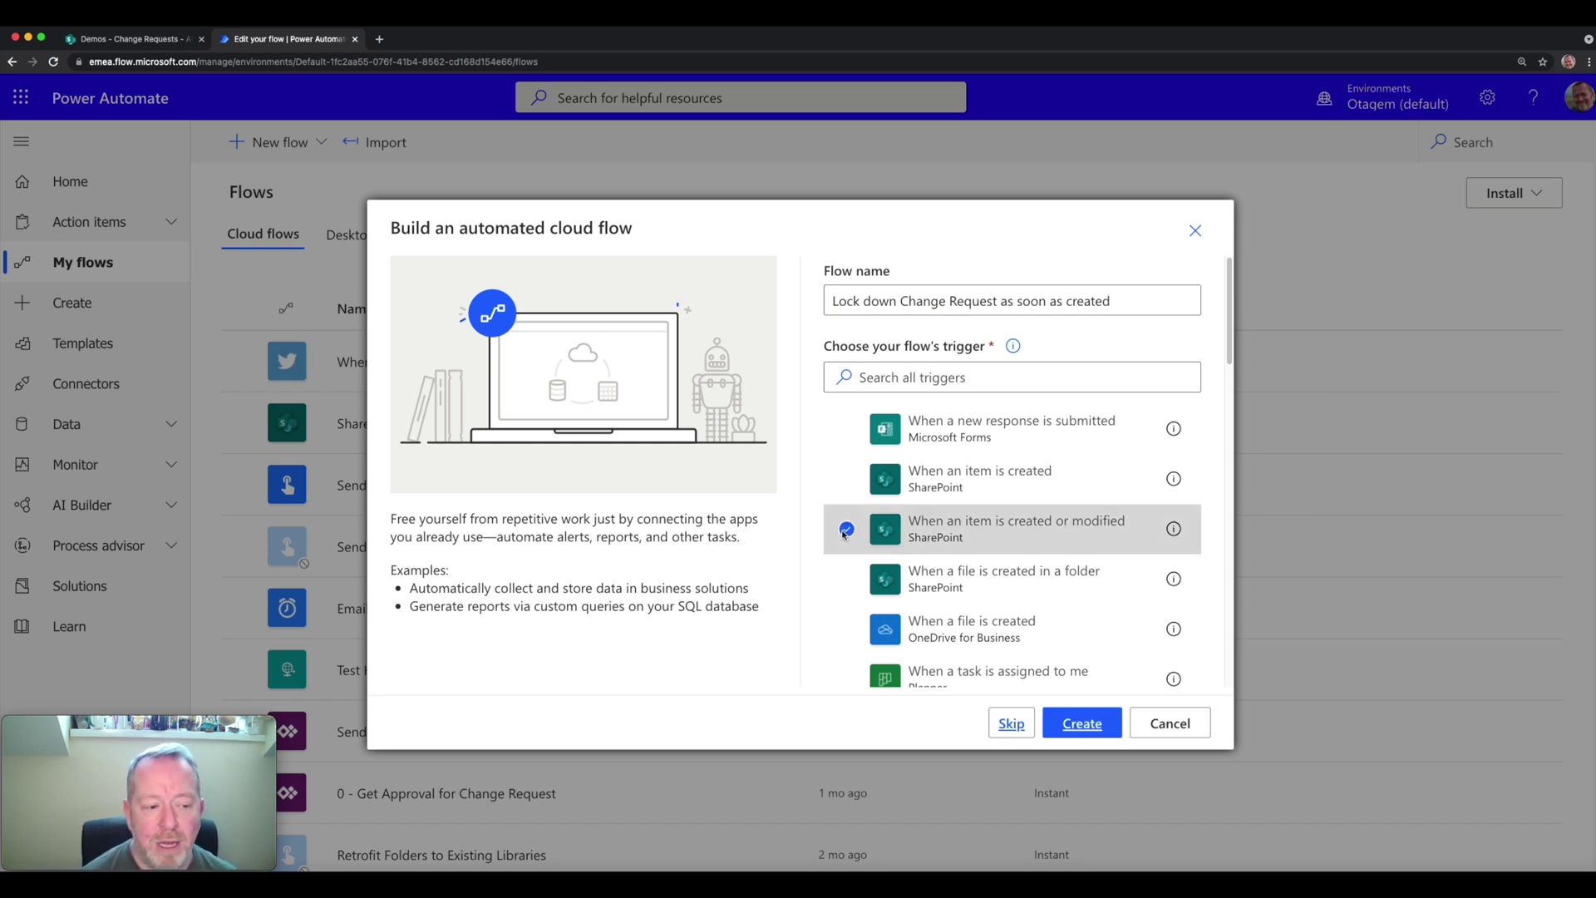
{"action": "left_click", "coordinate": [1084, 724]}
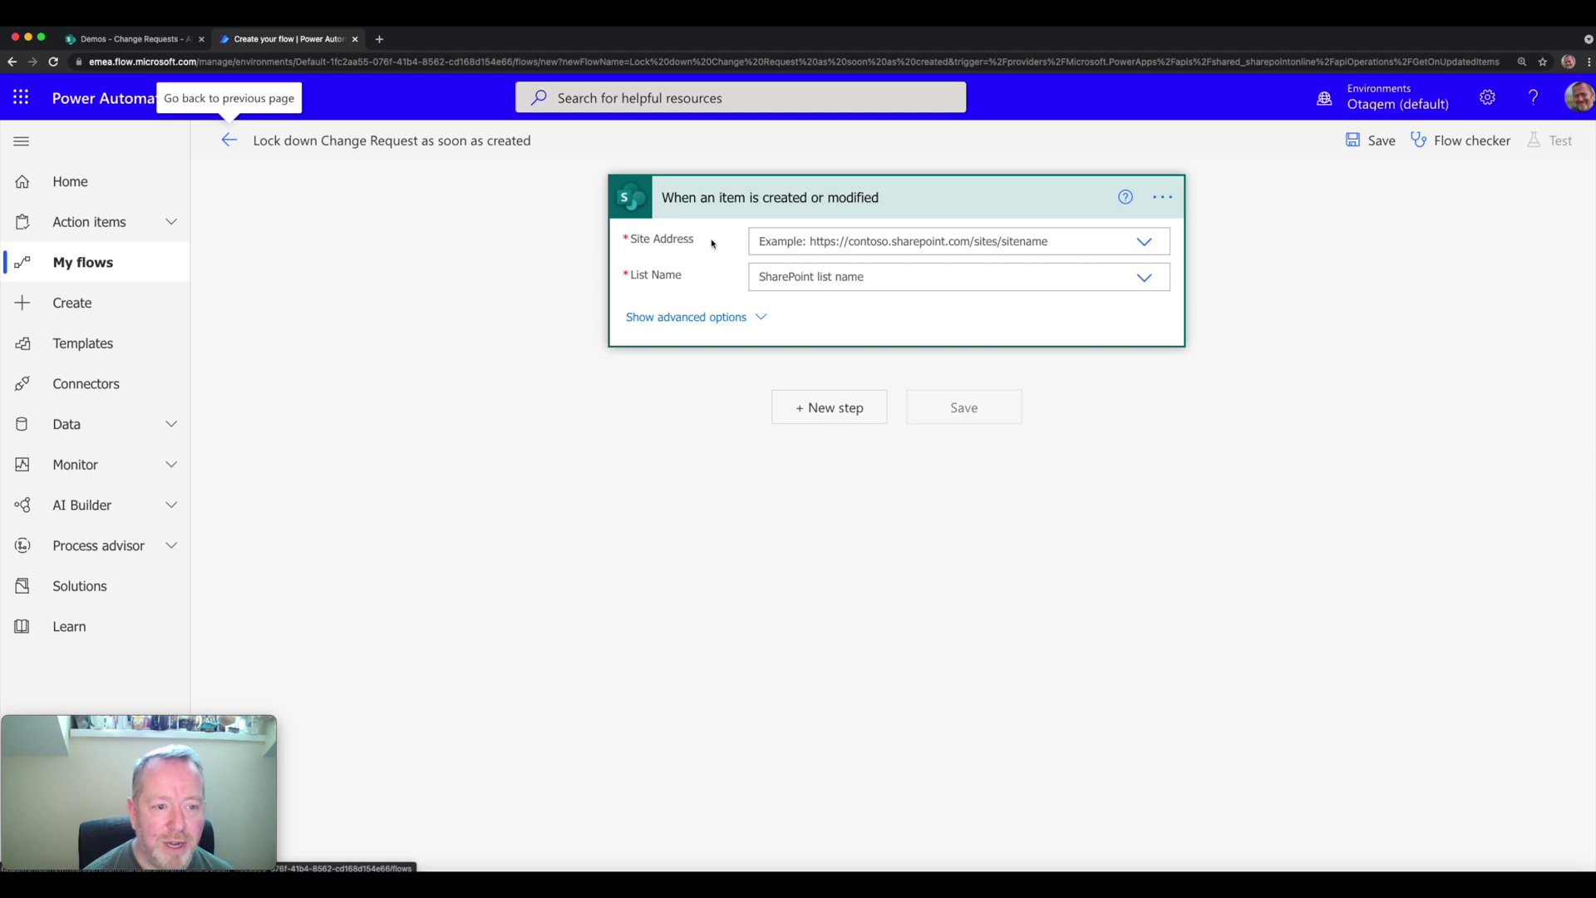
Step: Set the trigger's site address to the Demos site and its list name to Change Requests
{"action": "left_click", "coordinate": [1146, 246]}
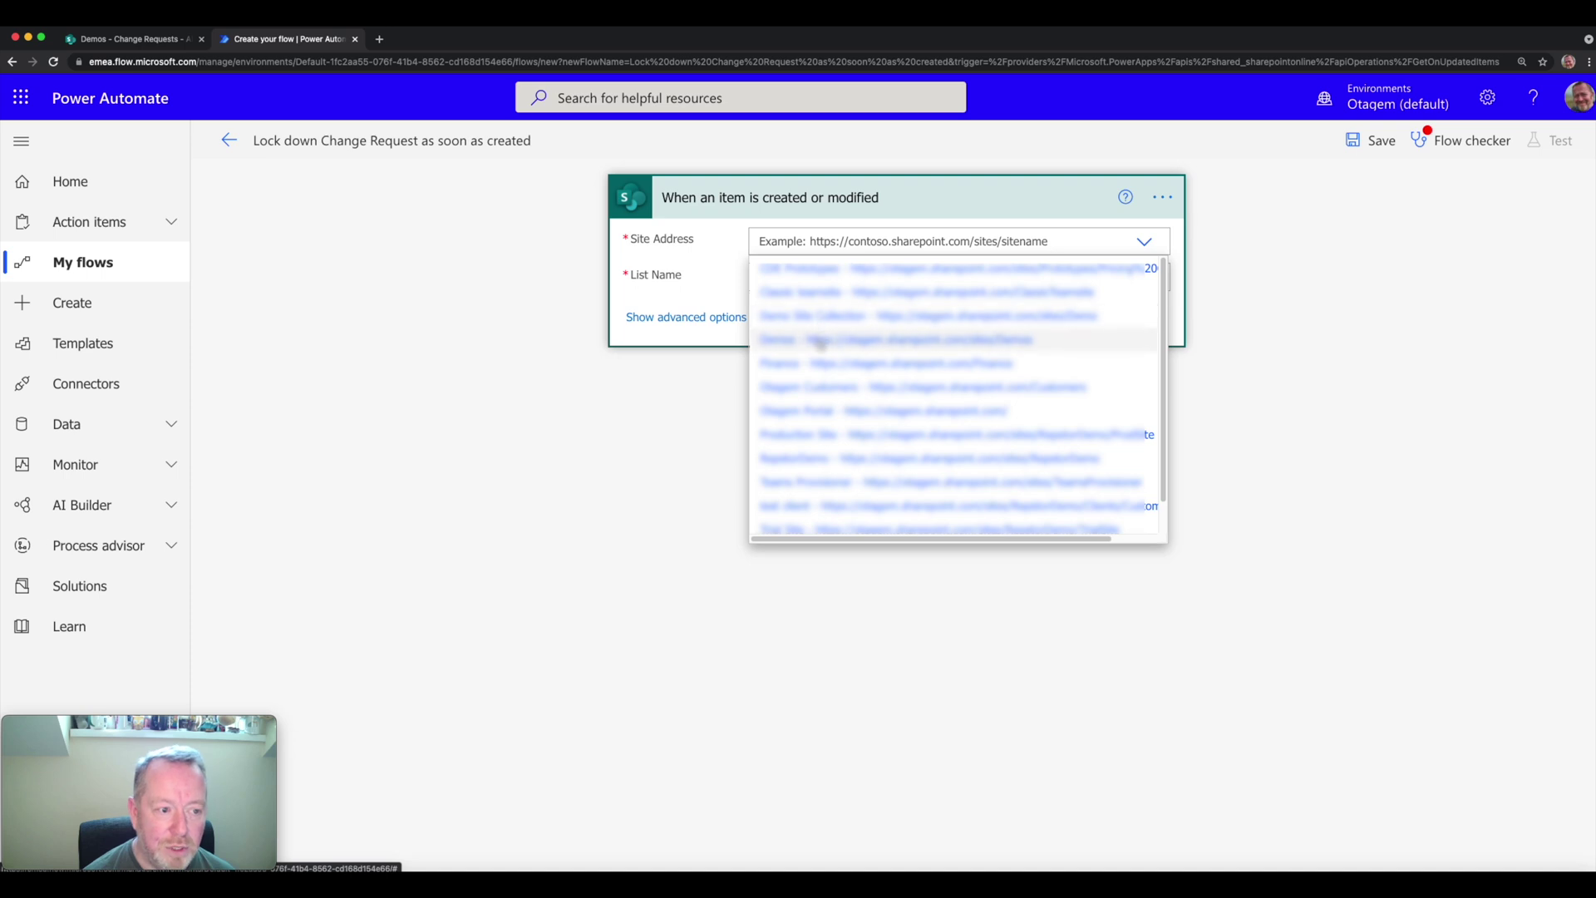
{"action": "left_click", "coordinate": [820, 340]}
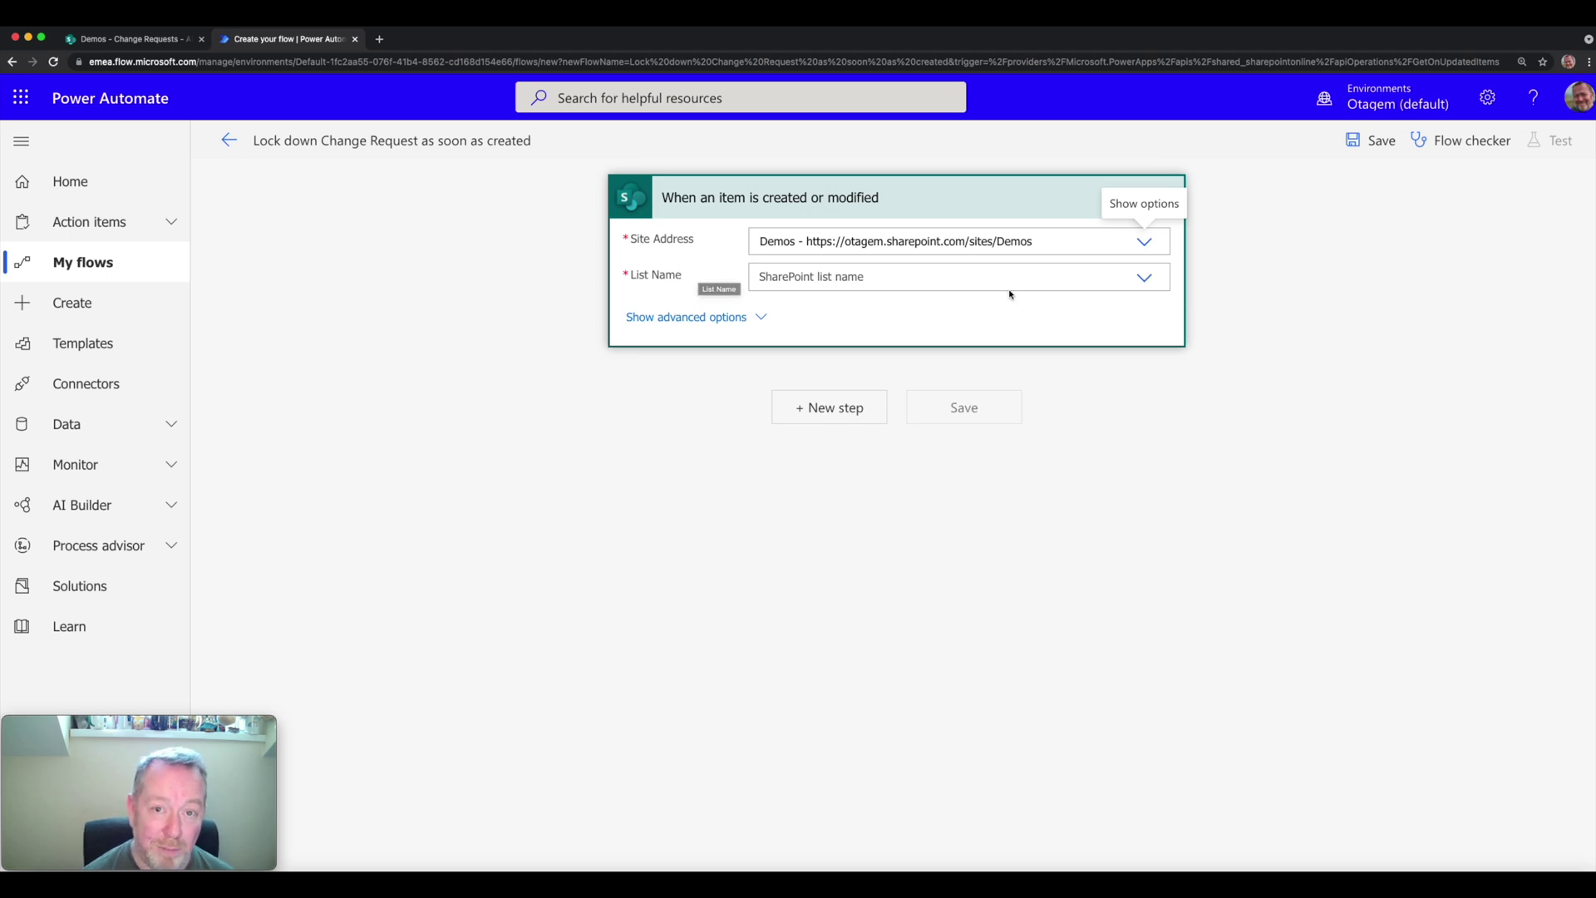
{"action": "left_click", "coordinate": [1145, 277]}
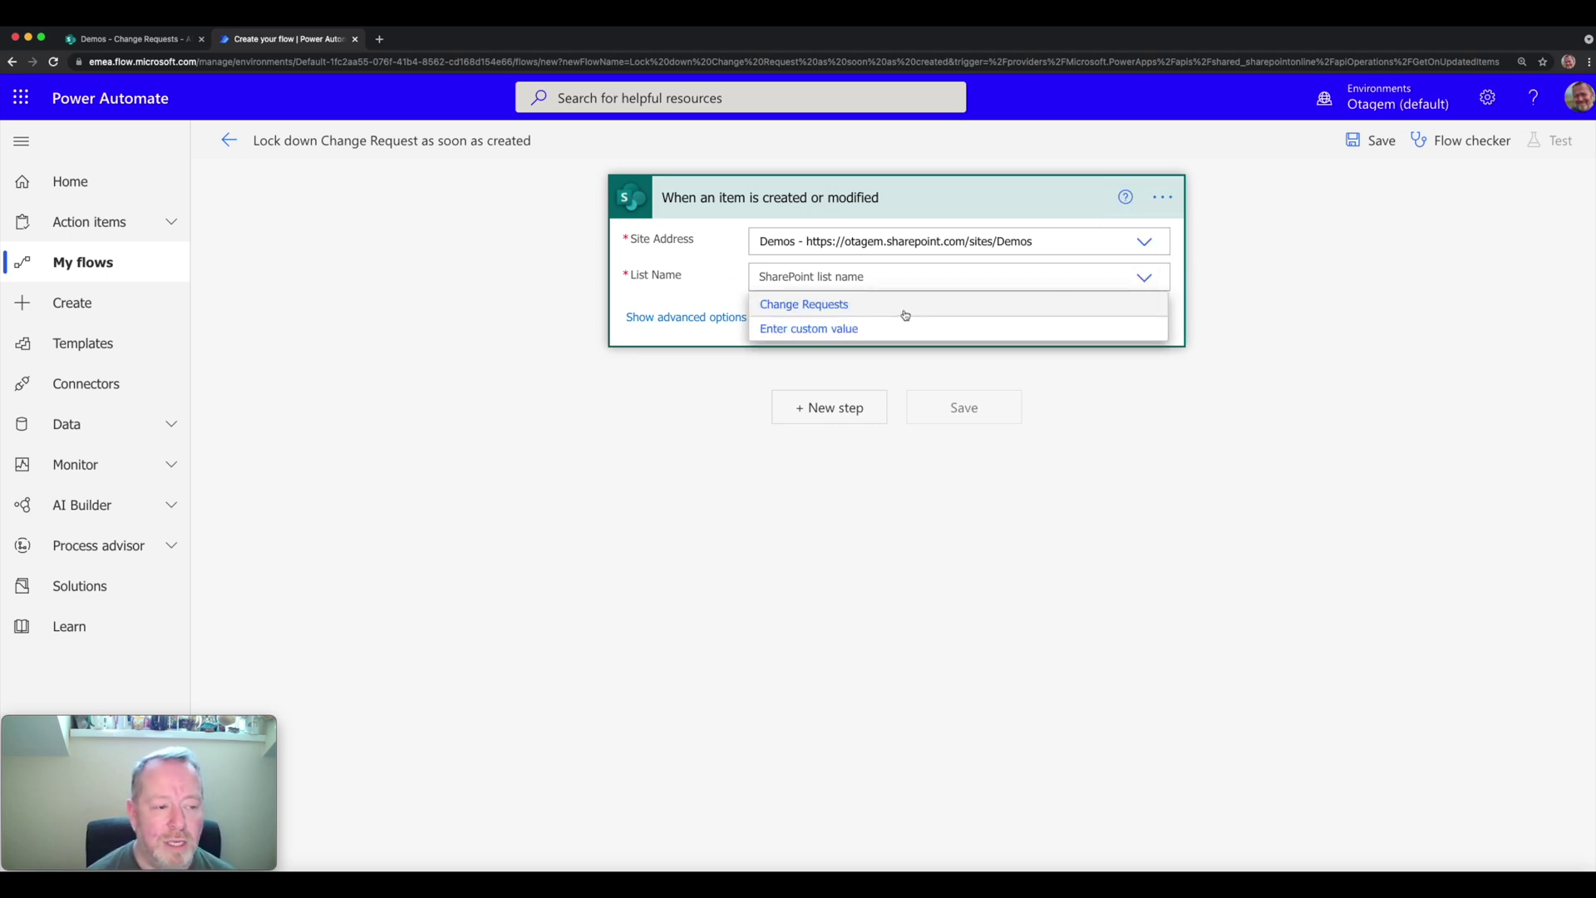
{"action": "left_click", "coordinate": [819, 311]}
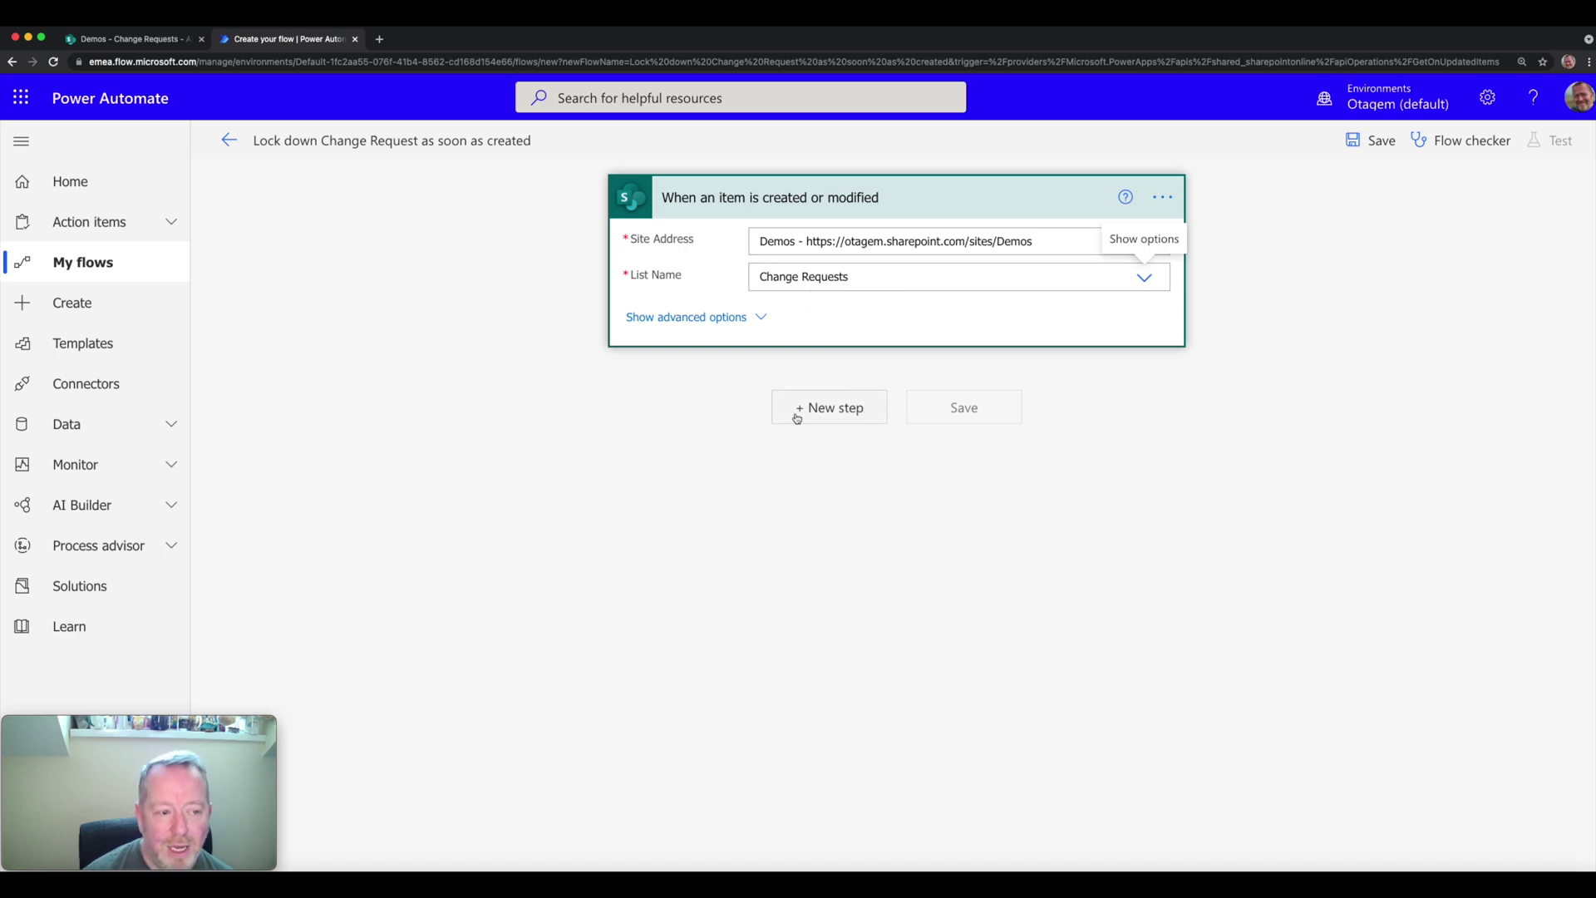
Step: Add a new step using the "Send an HTTP request to SharePoint" action
{"action": "left_click", "coordinate": [839, 413]}
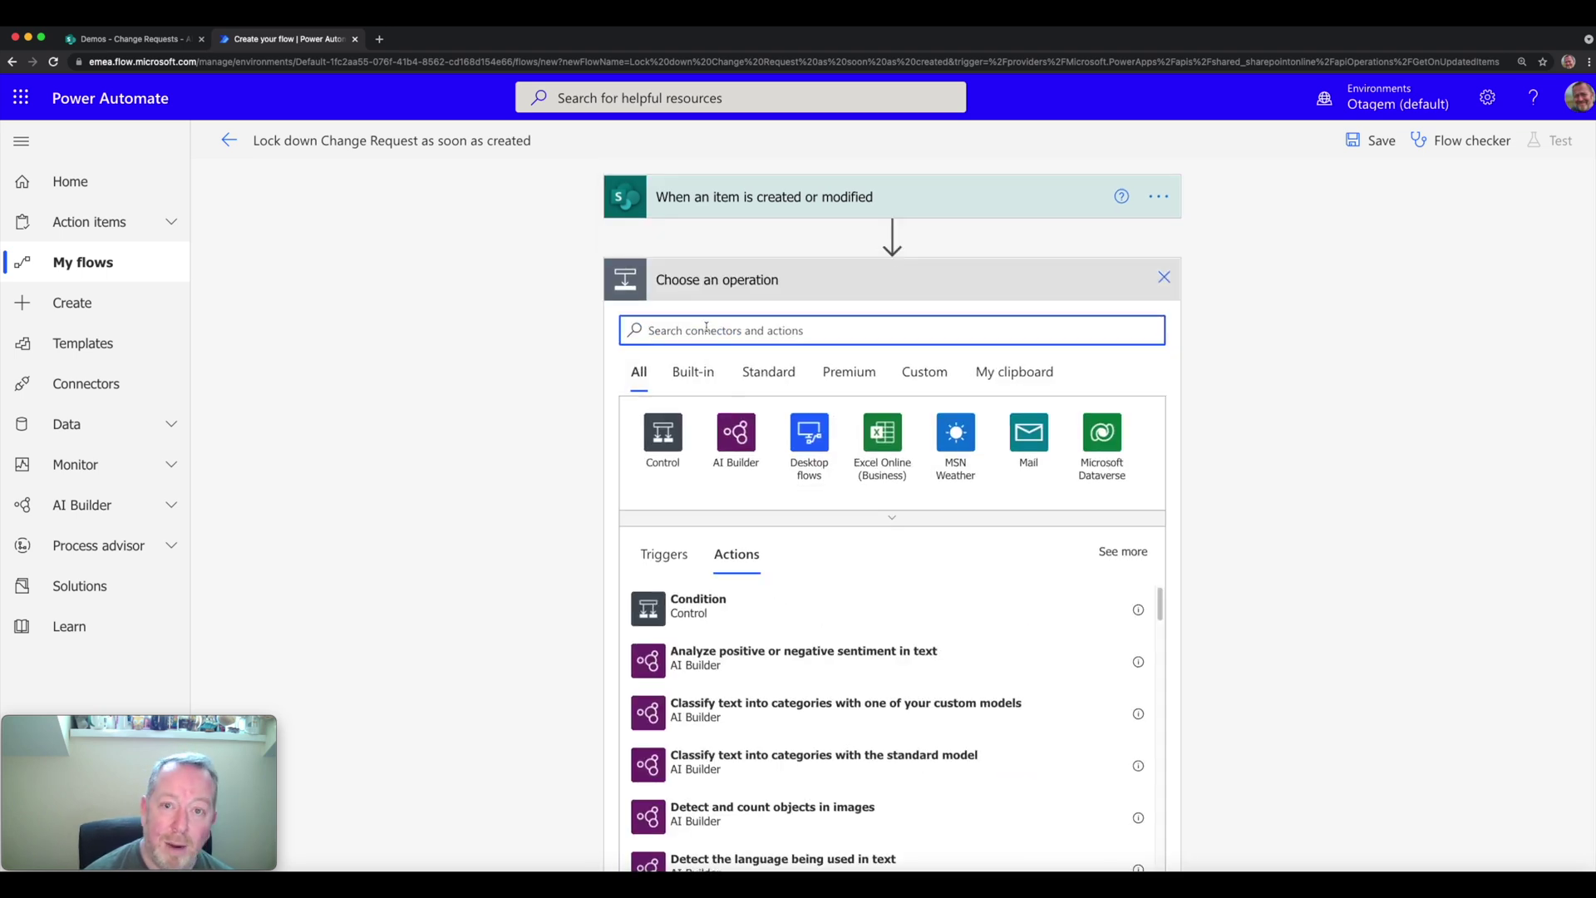
{"action": "type", "text": "htpp e"}
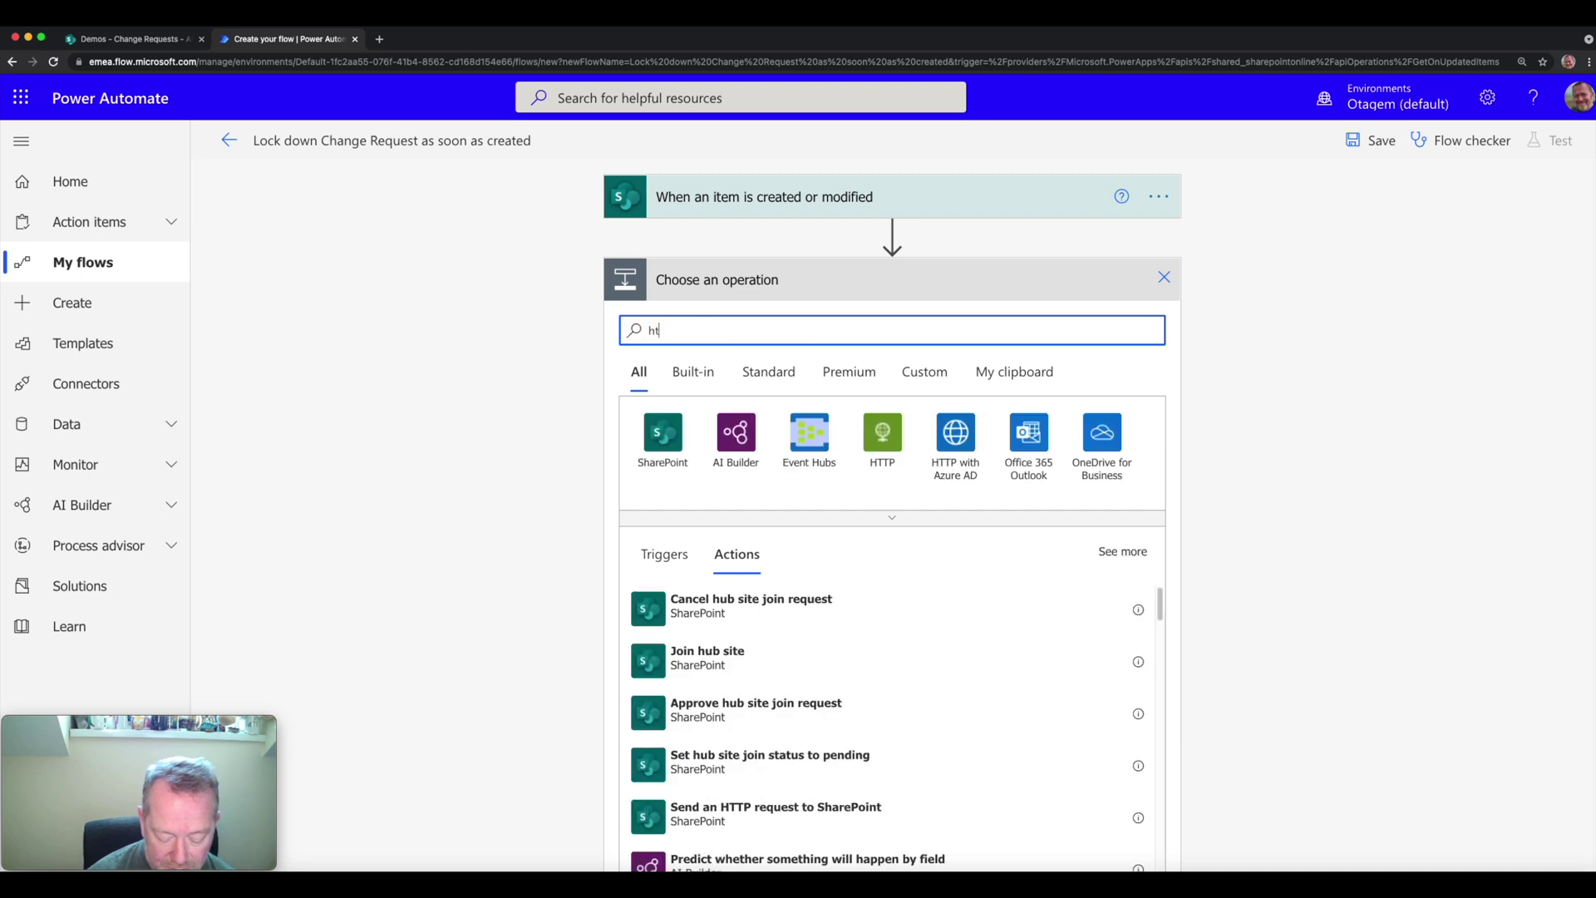
{"action": "key", "text": "BackSpace"}
{"action": "key", "text": "BackSpace"}
{"action": "key", "text": "BackSpace"}
{"action": "key", "text": "BackSpace"}
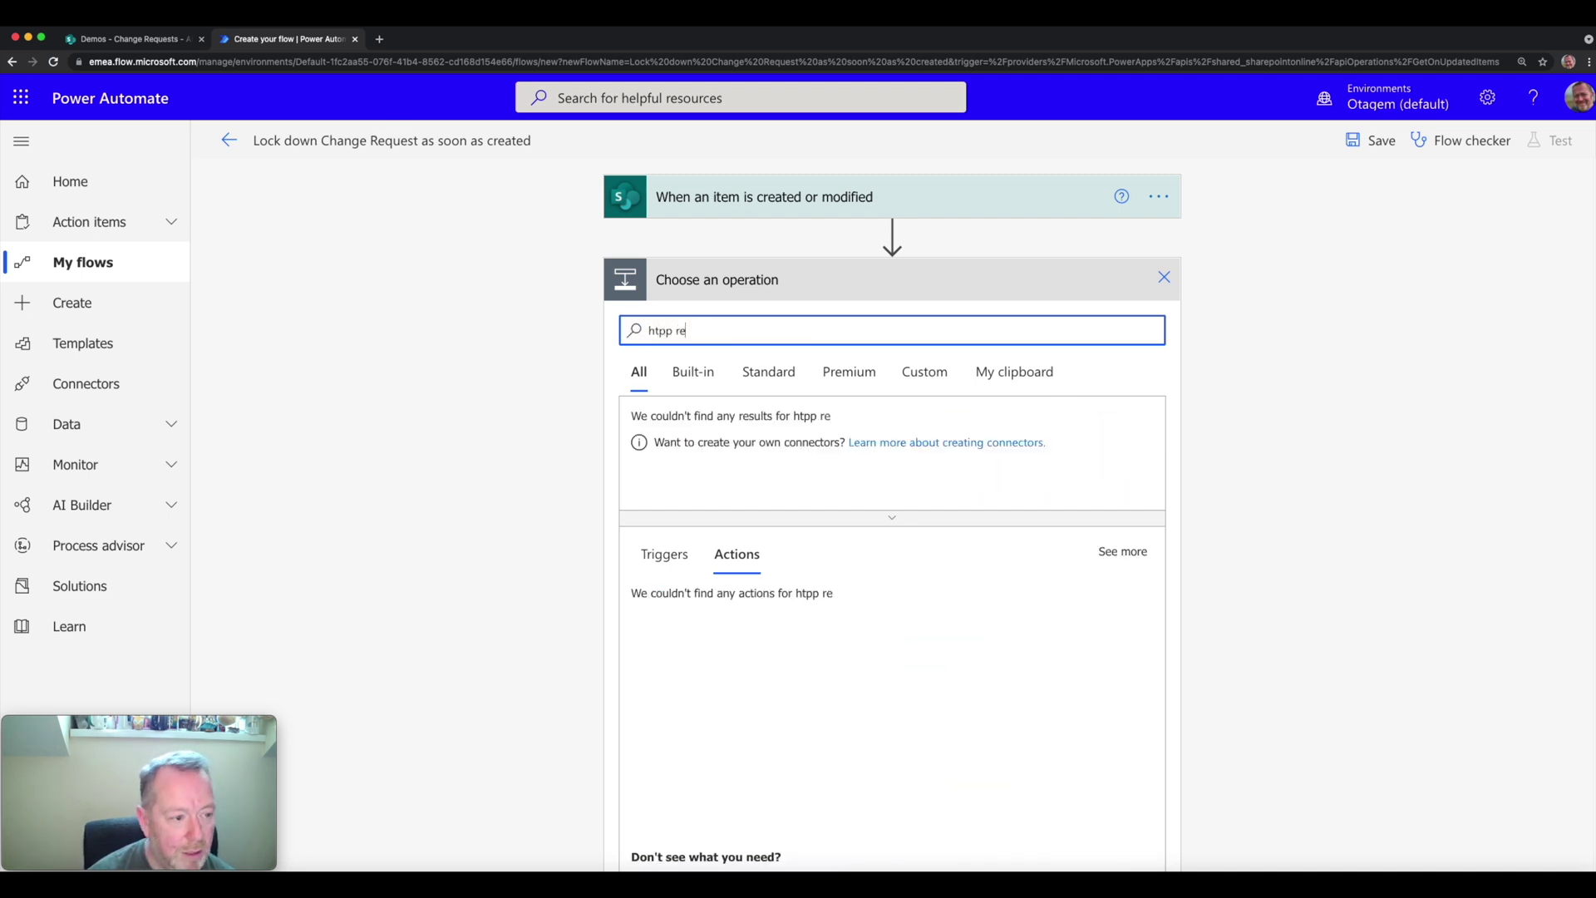
{"action": "type", "text": "ttp"}
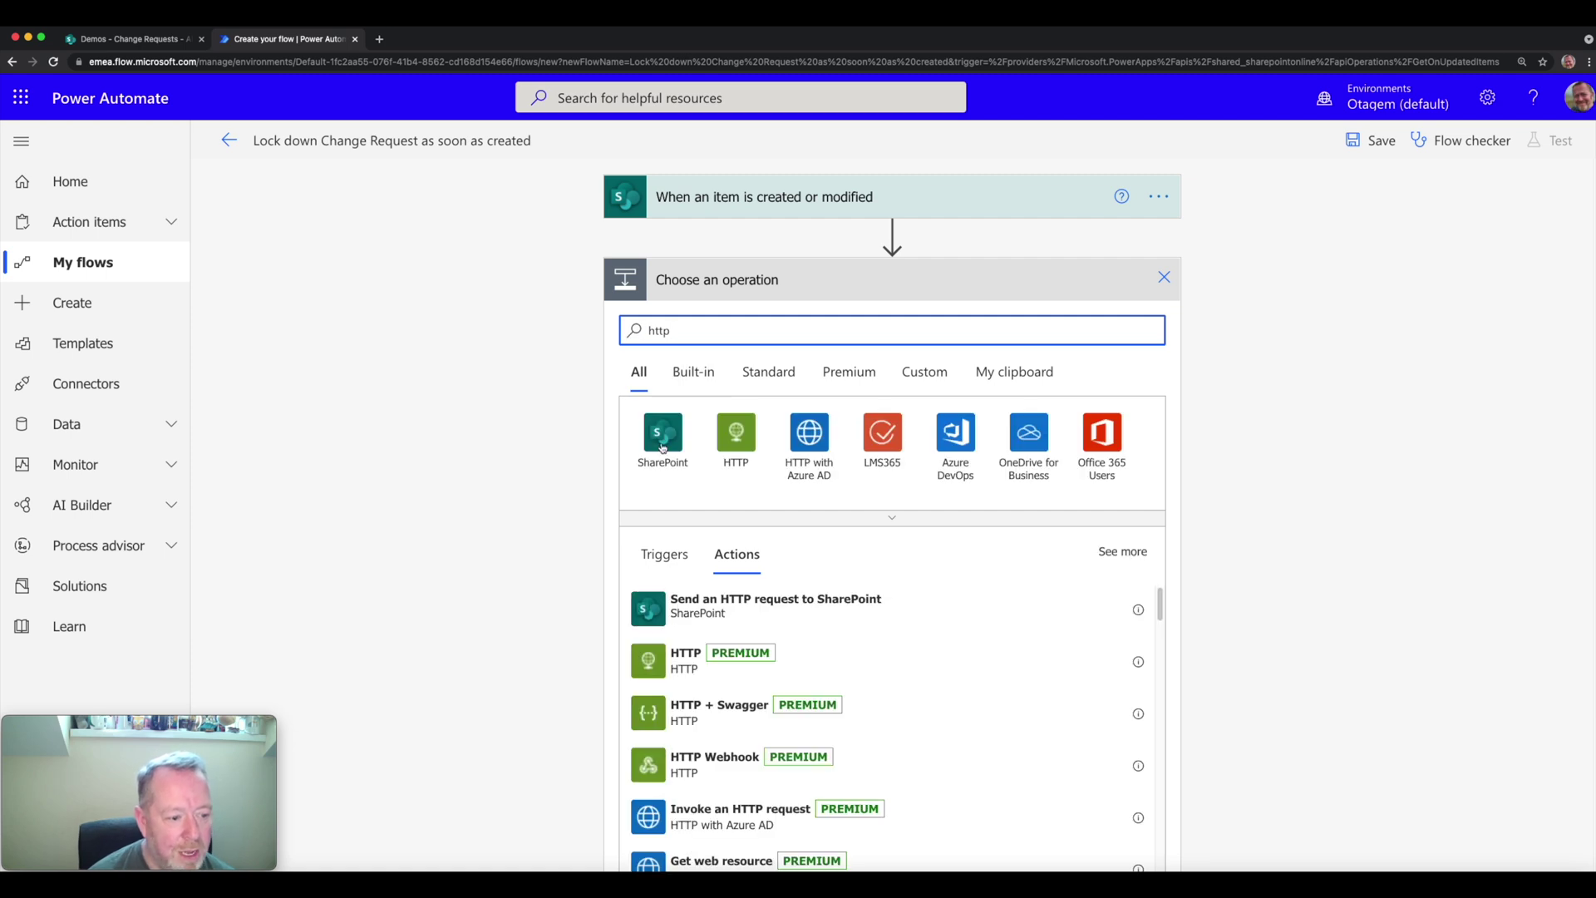
{"action": "left_click", "coordinate": [735, 615]}
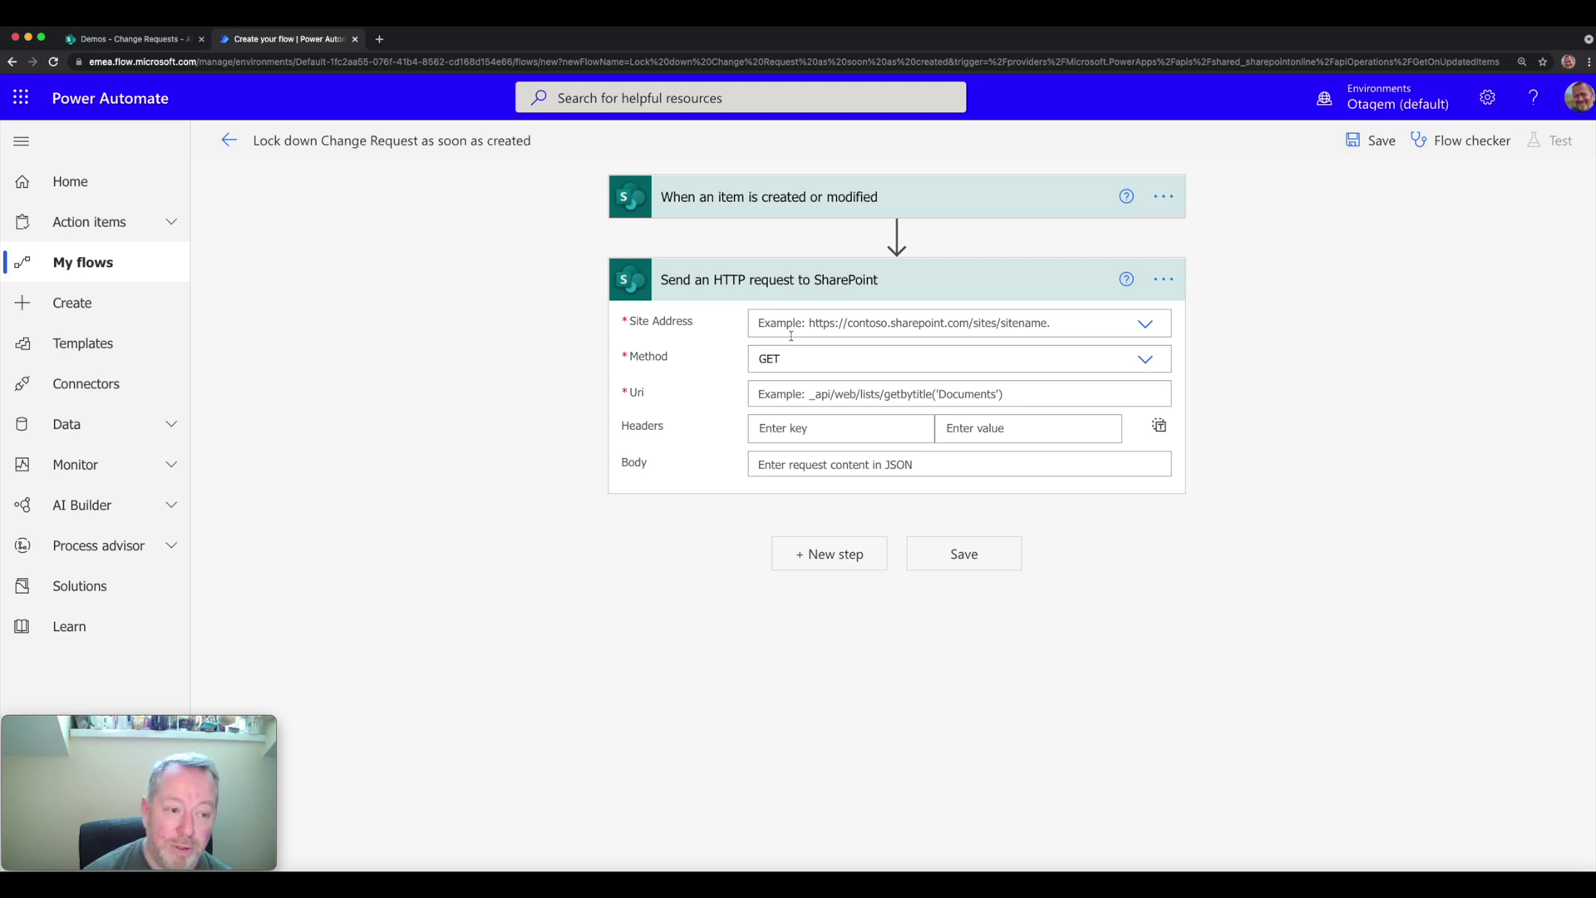
Step: Set the HTTP request's site address to the Demos site and its method to POST
{"action": "left_click", "coordinate": [1146, 325]}
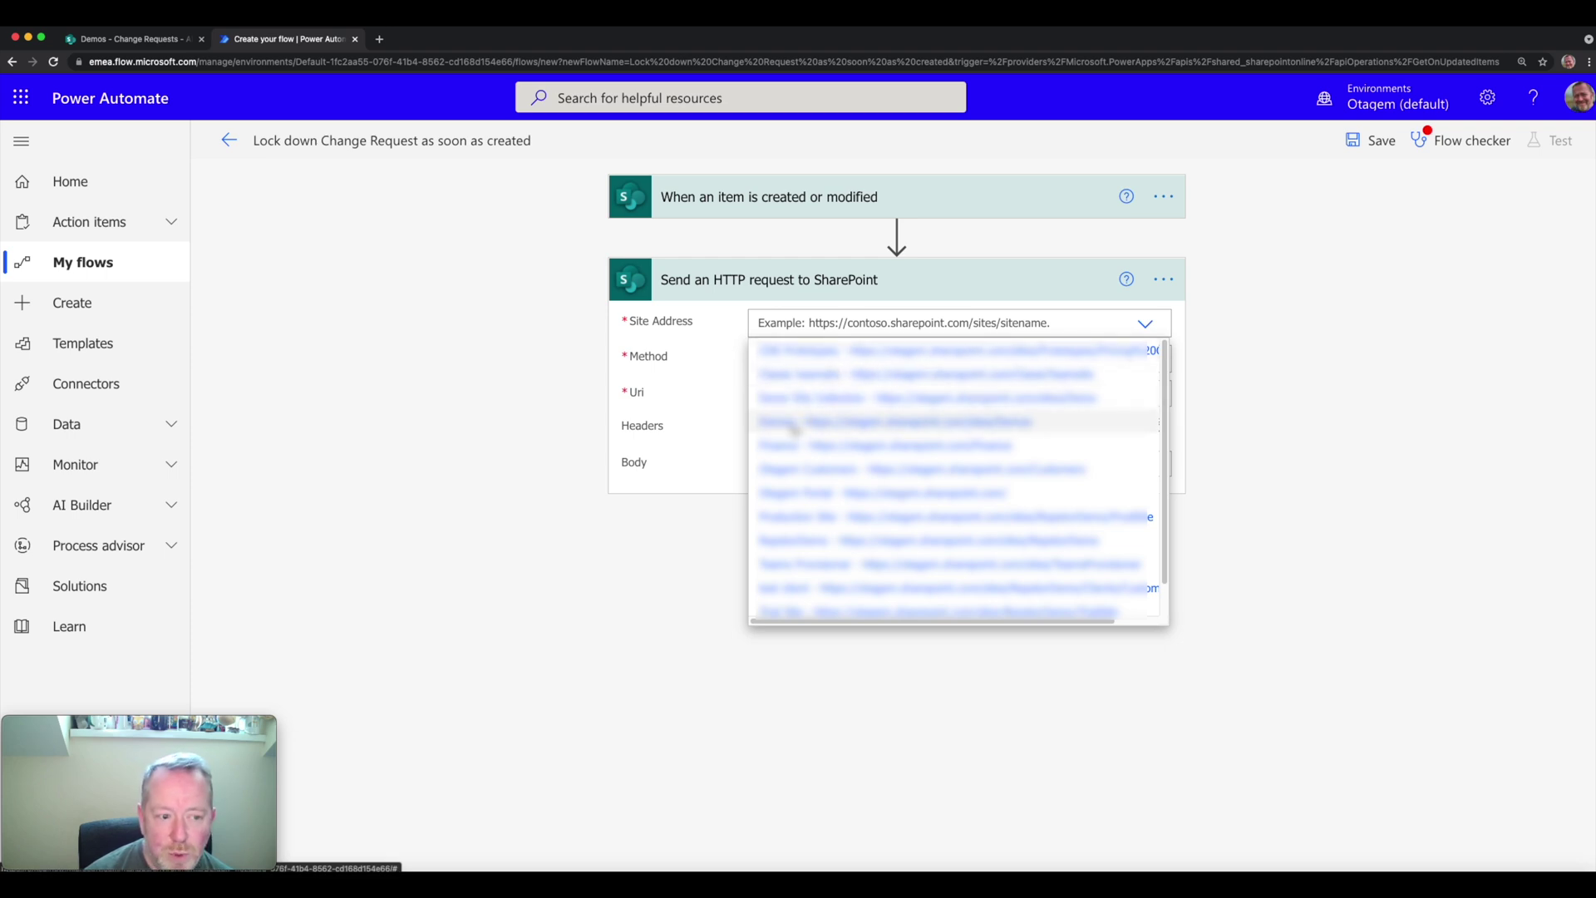
{"action": "left_click", "coordinate": [794, 424]}
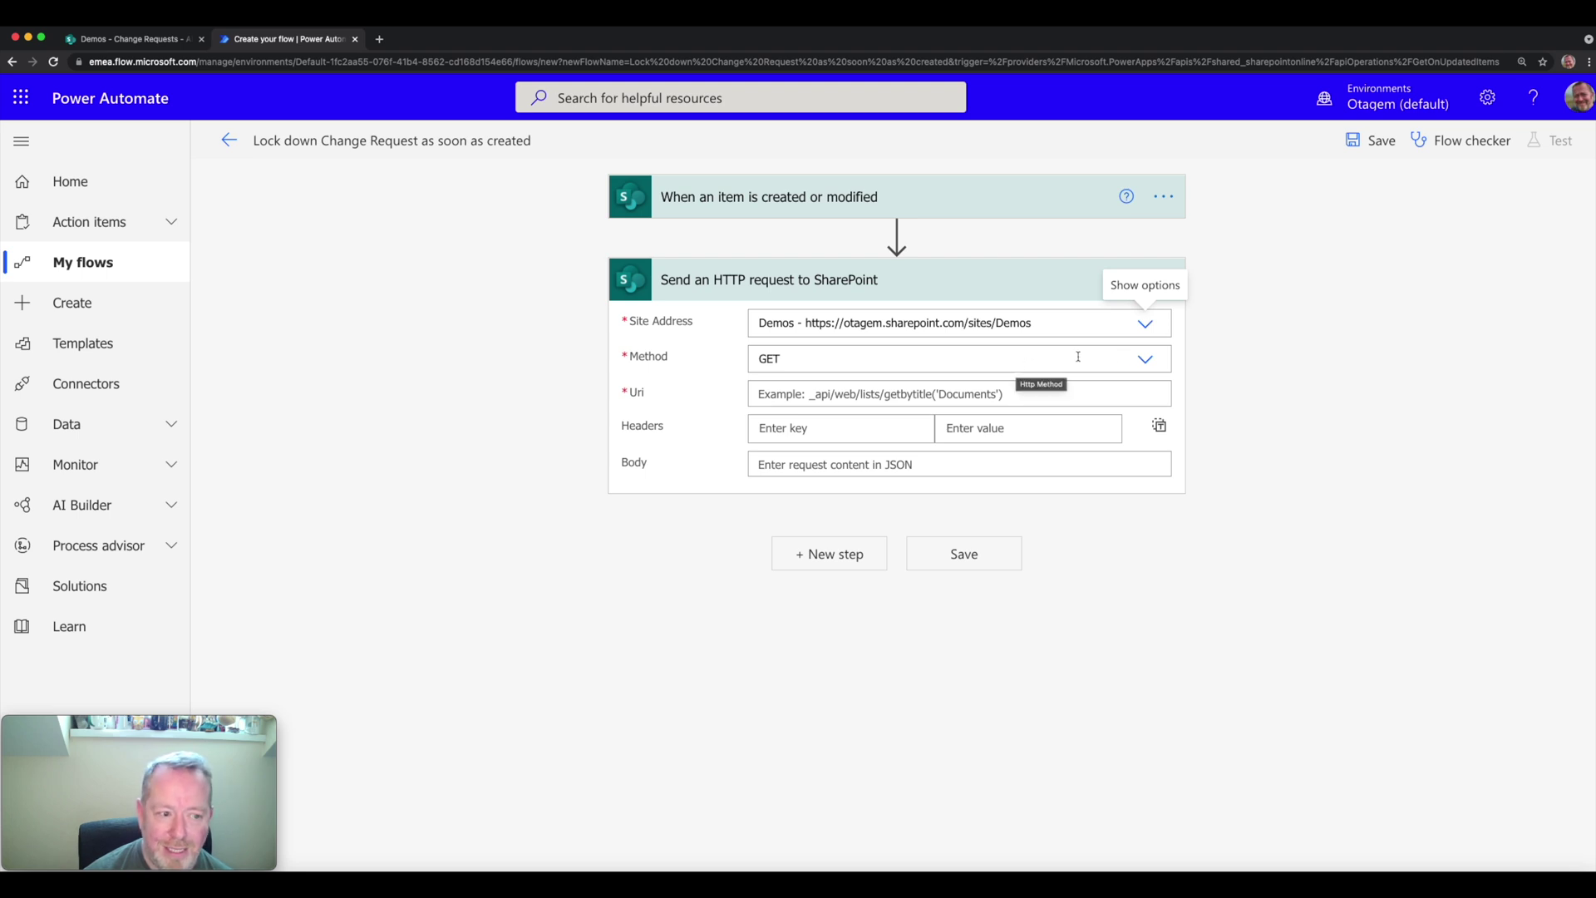
{"action": "left_click", "coordinate": [1145, 359]}
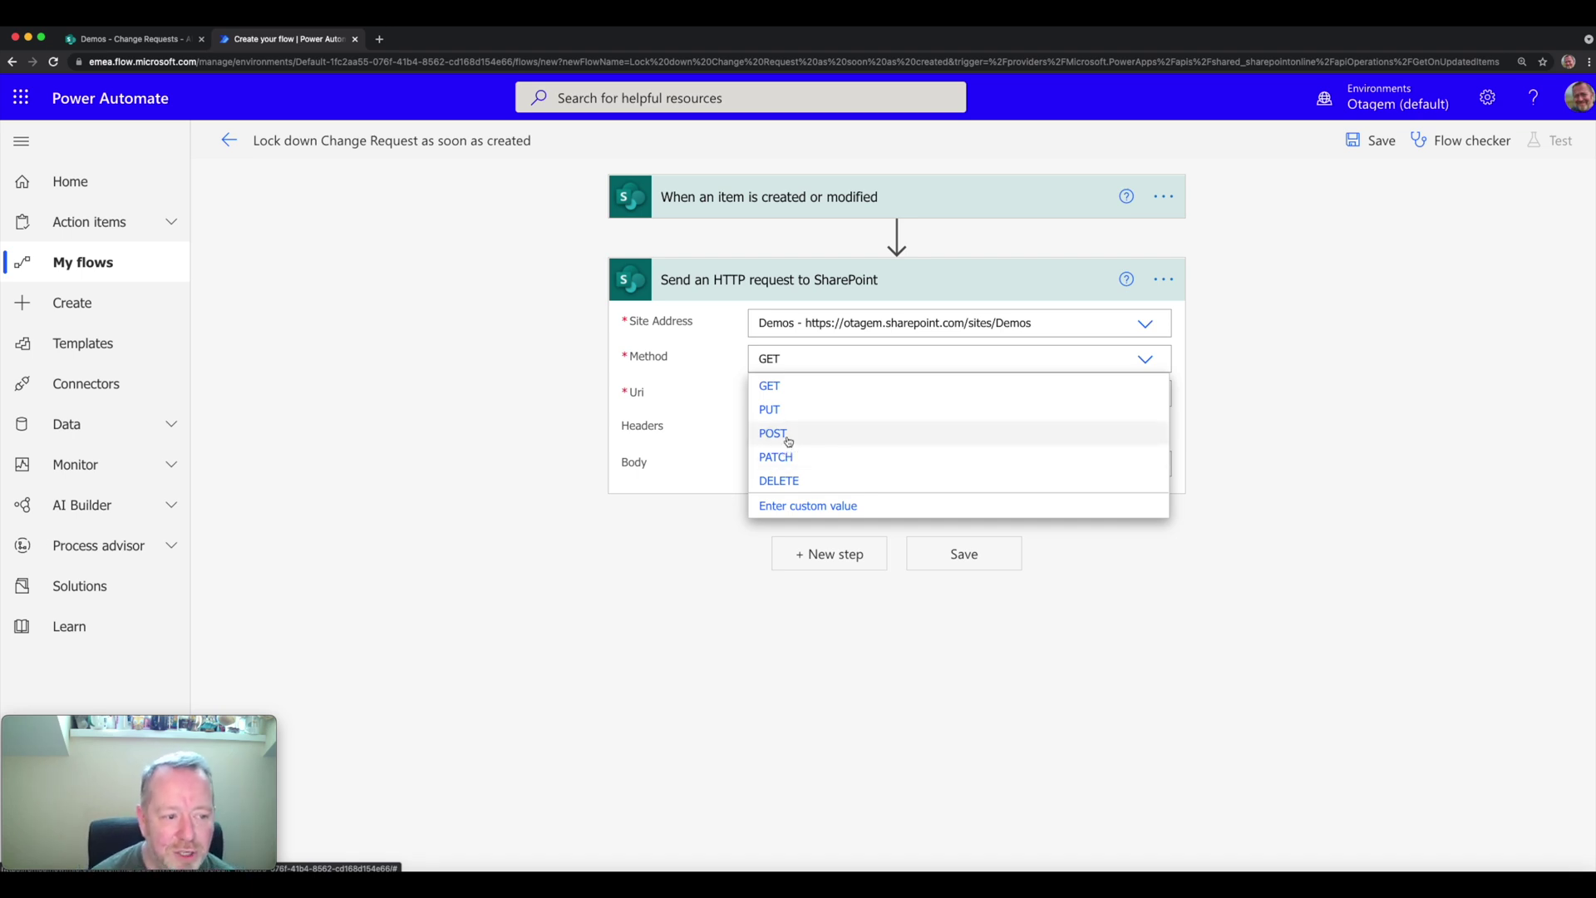
{"action": "left_click", "coordinate": [786, 434]}
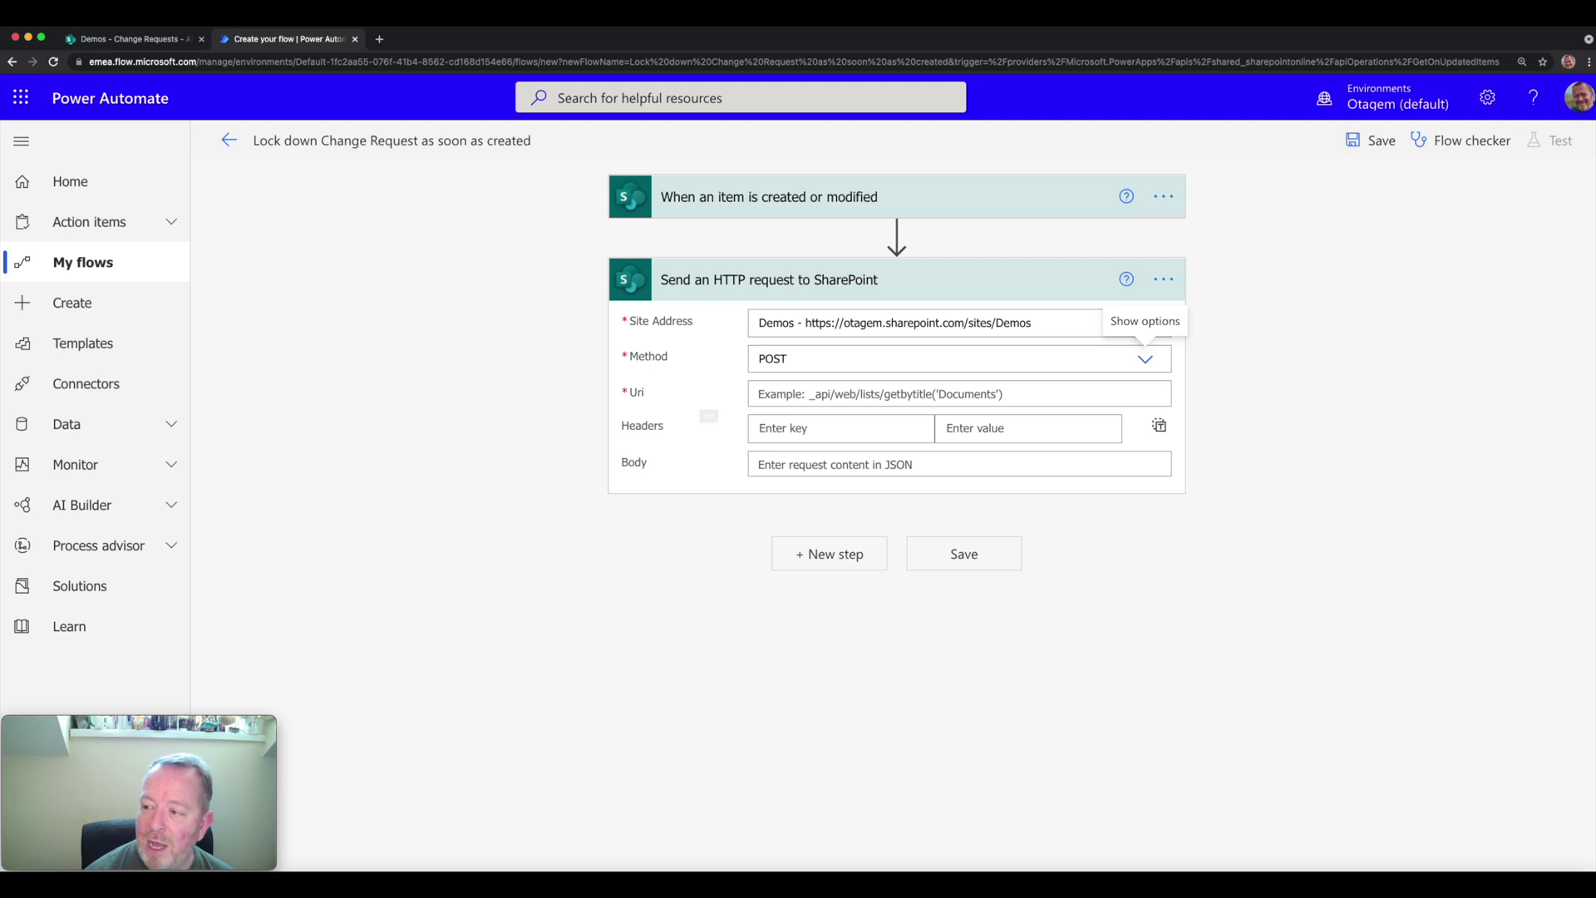
Step: Paste the request Uri _api/web/lists/getByTitle('LIST')/items/getById(ID)/breakroleinheritance(copyRoleAssignments=false,clearSubscopes=true), without a trailing line break
{"action": "key", "text": "super+Tab"}
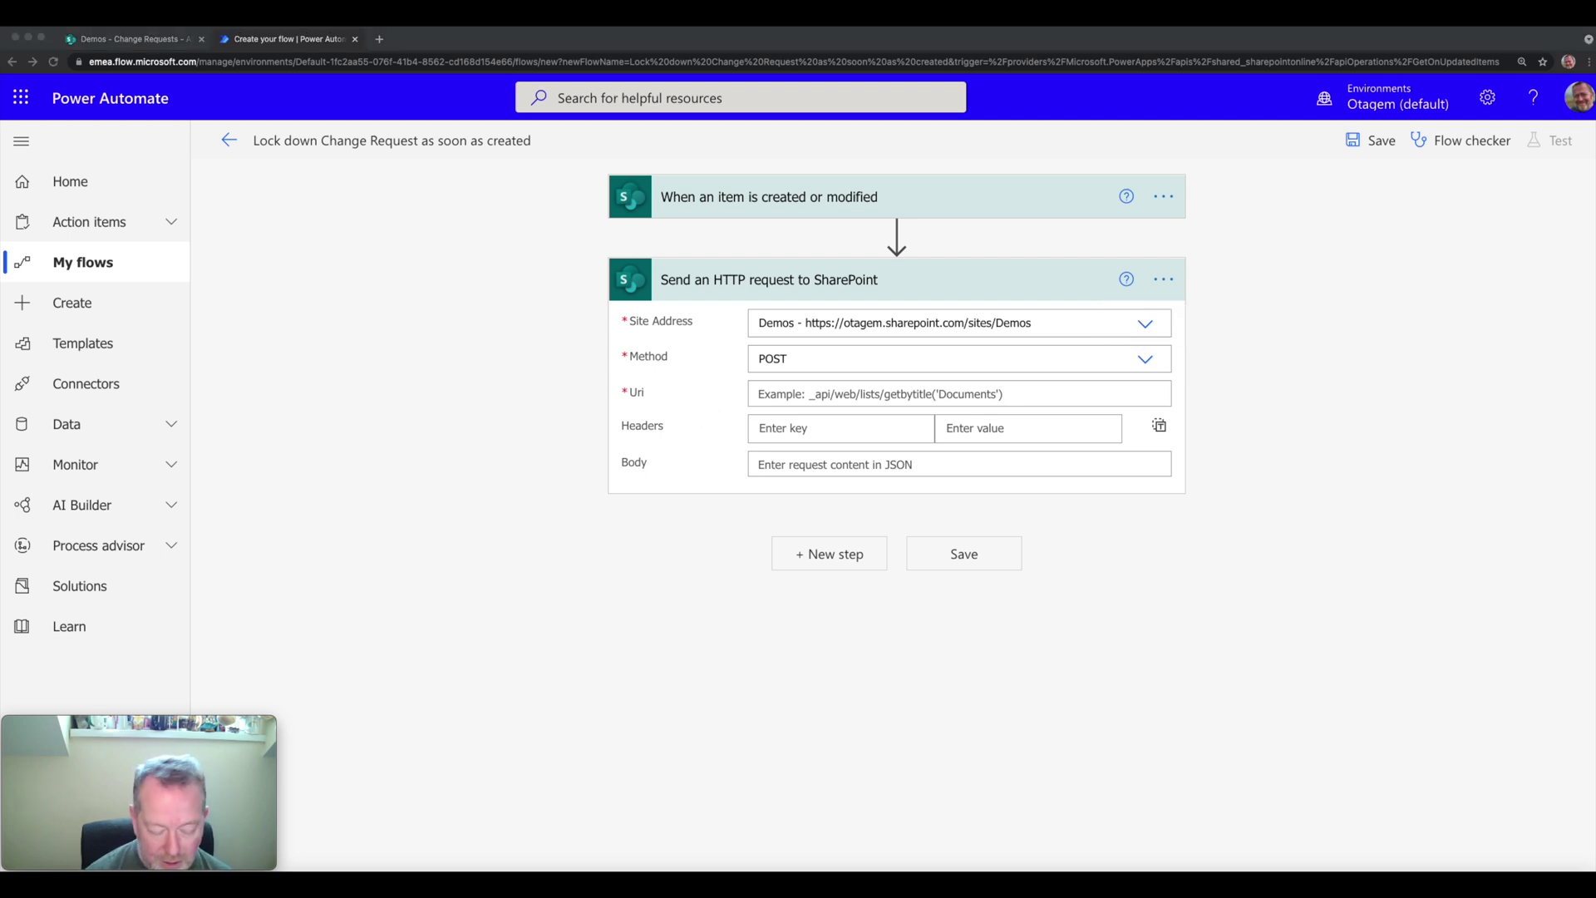
{"action": "left_click", "coordinate": [831, 398]}
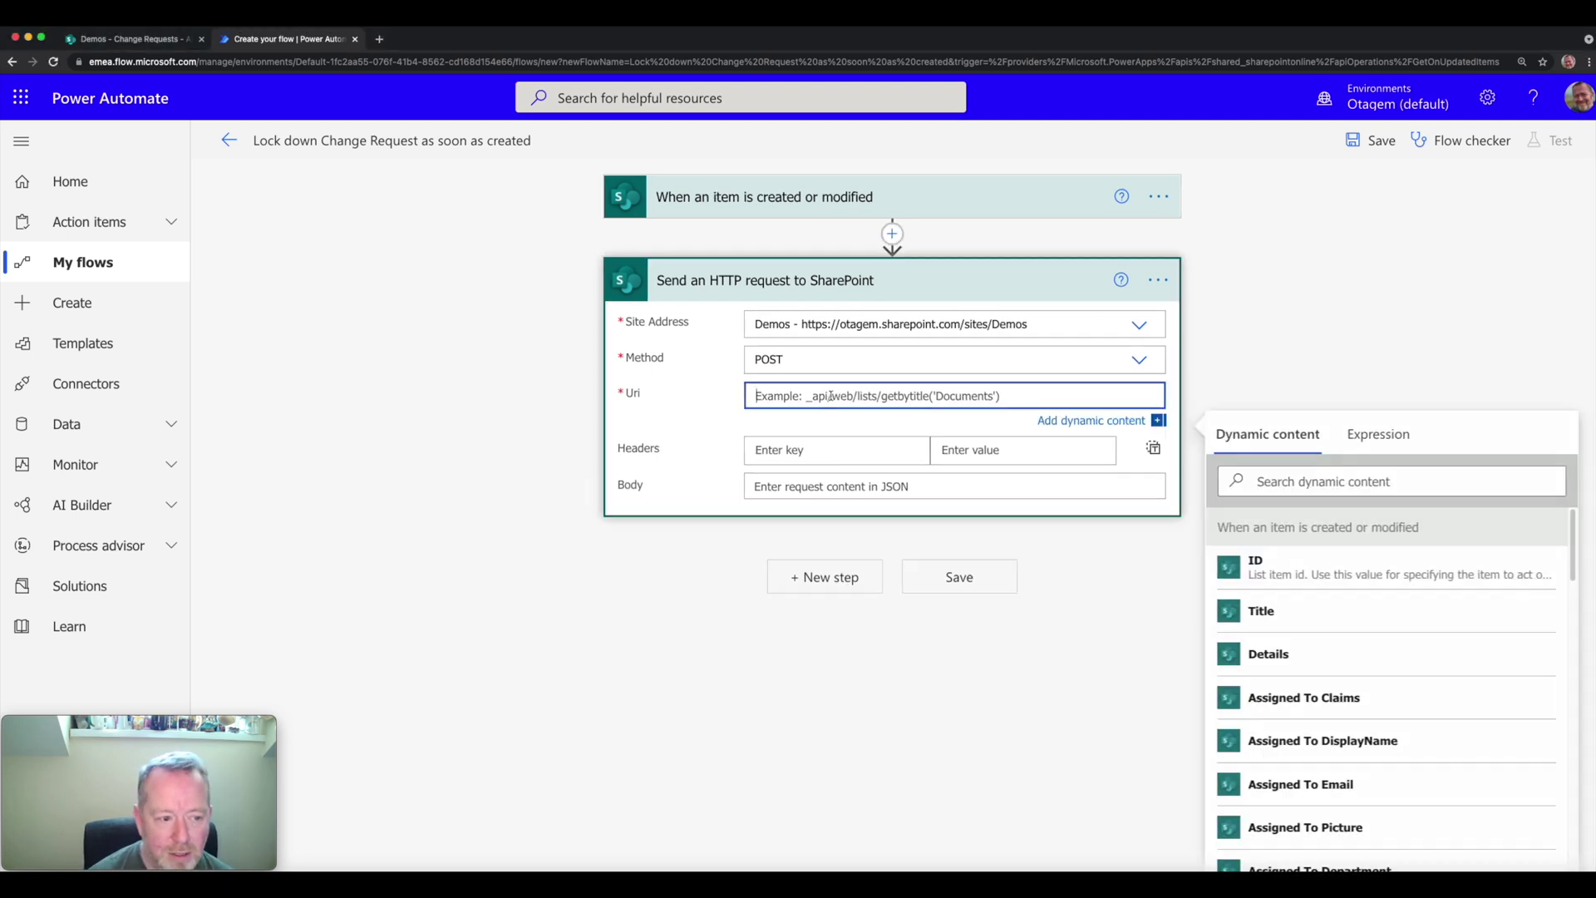
{"action": "key", "text": "super+v"}
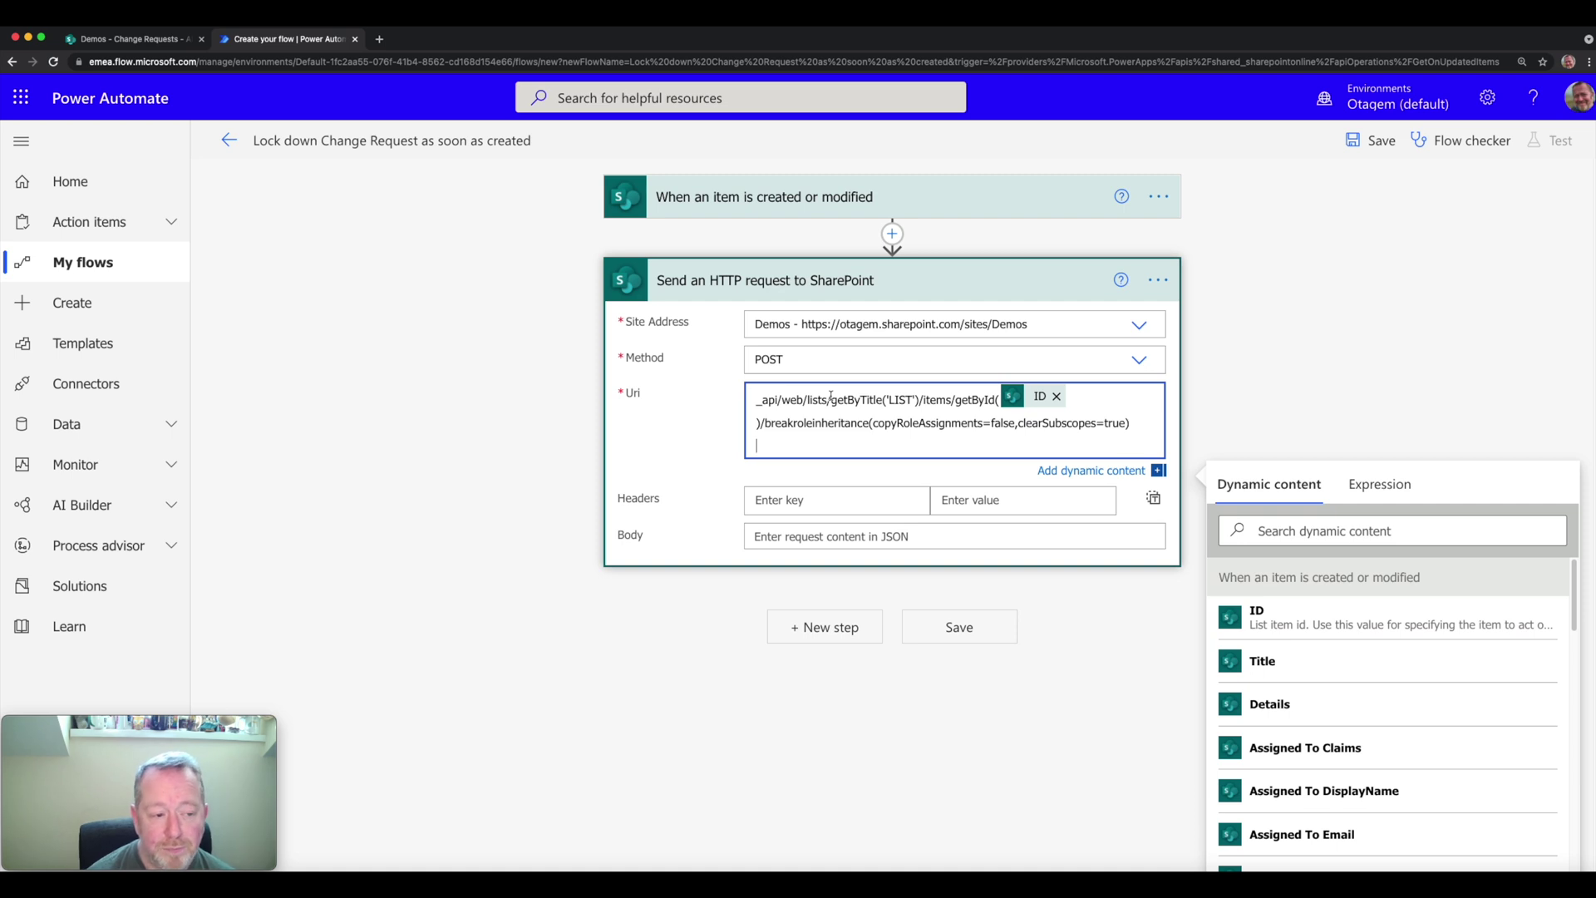
{"action": "key", "text": "BackSpace"}
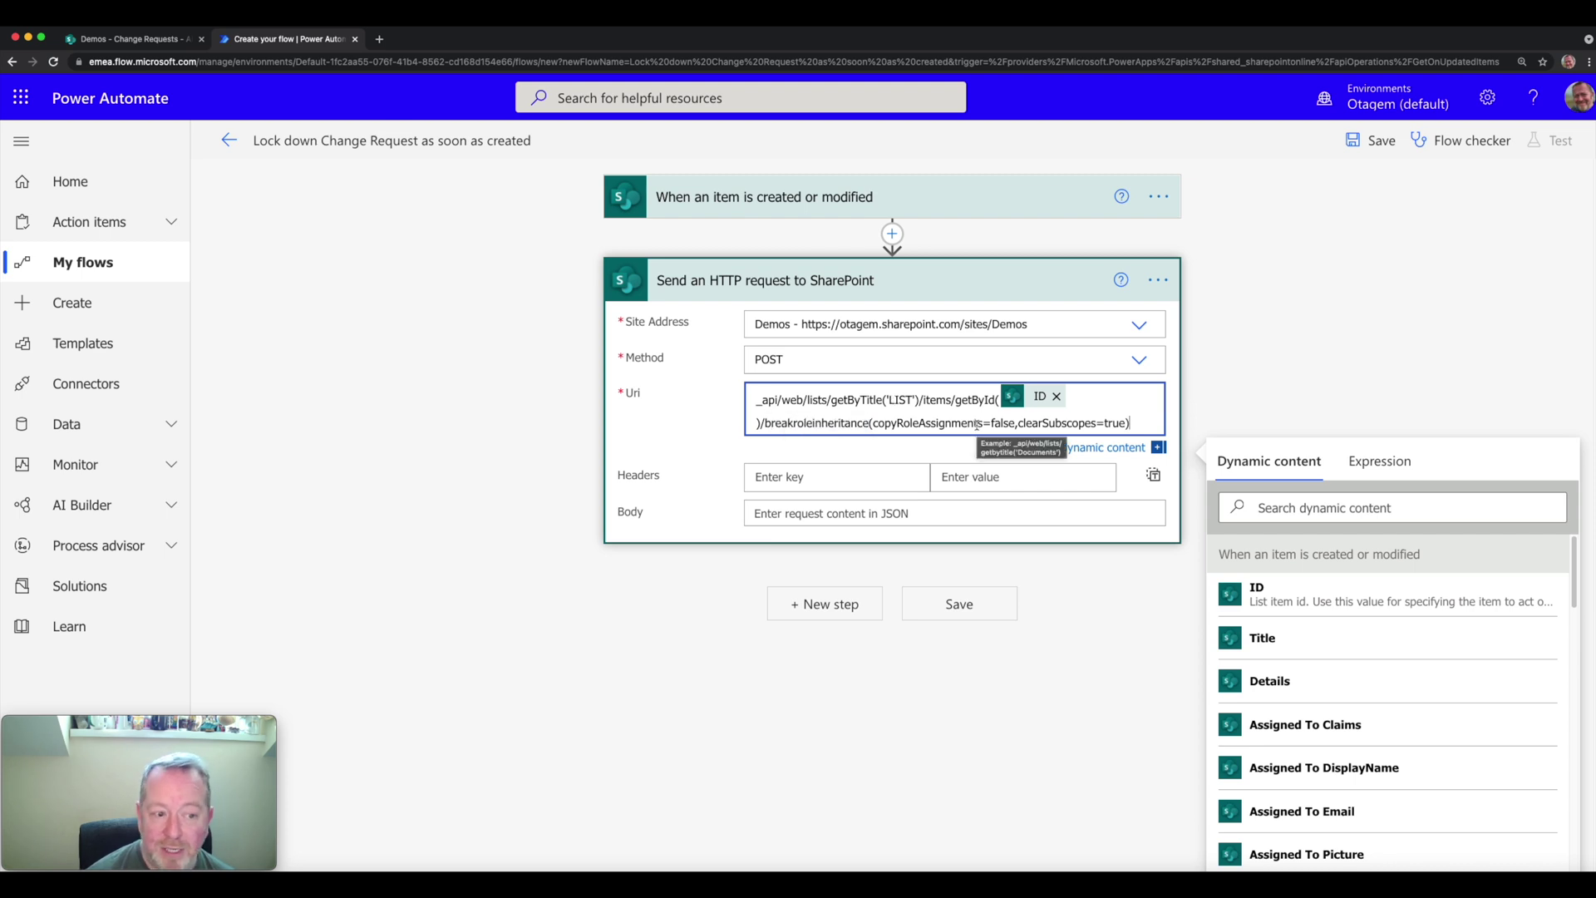
Step: In the Uri, replace LIST with Change Requests and swap the pasted ID token for the trigger's ID dynamic content
{"action": "double_click", "coordinate": [899, 400]}
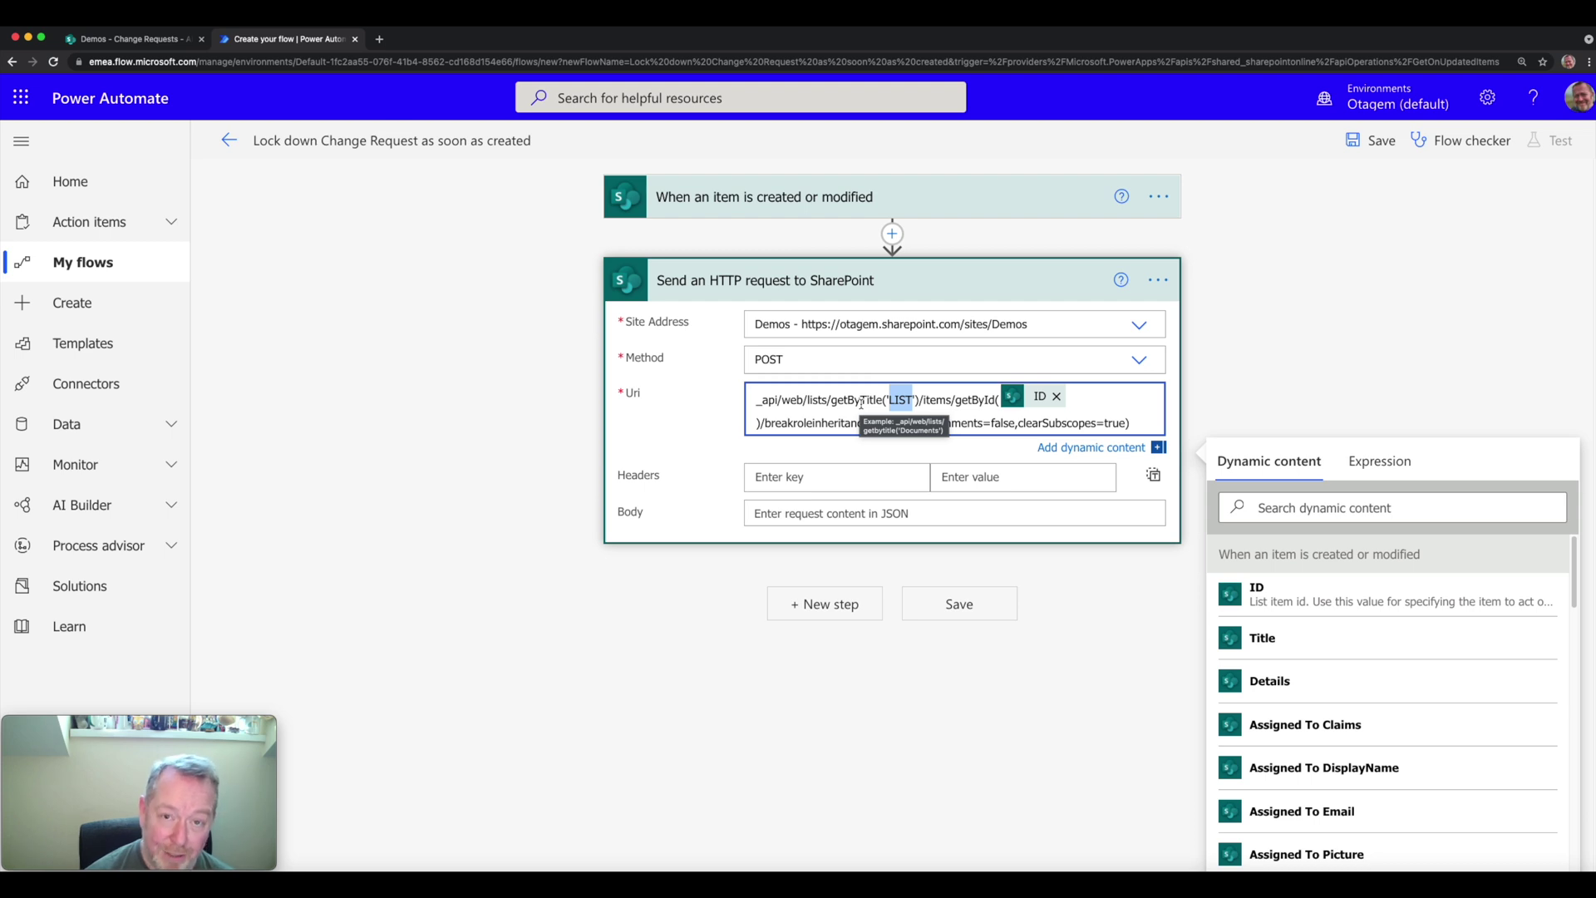
{"action": "type", "text": "Change Req"}
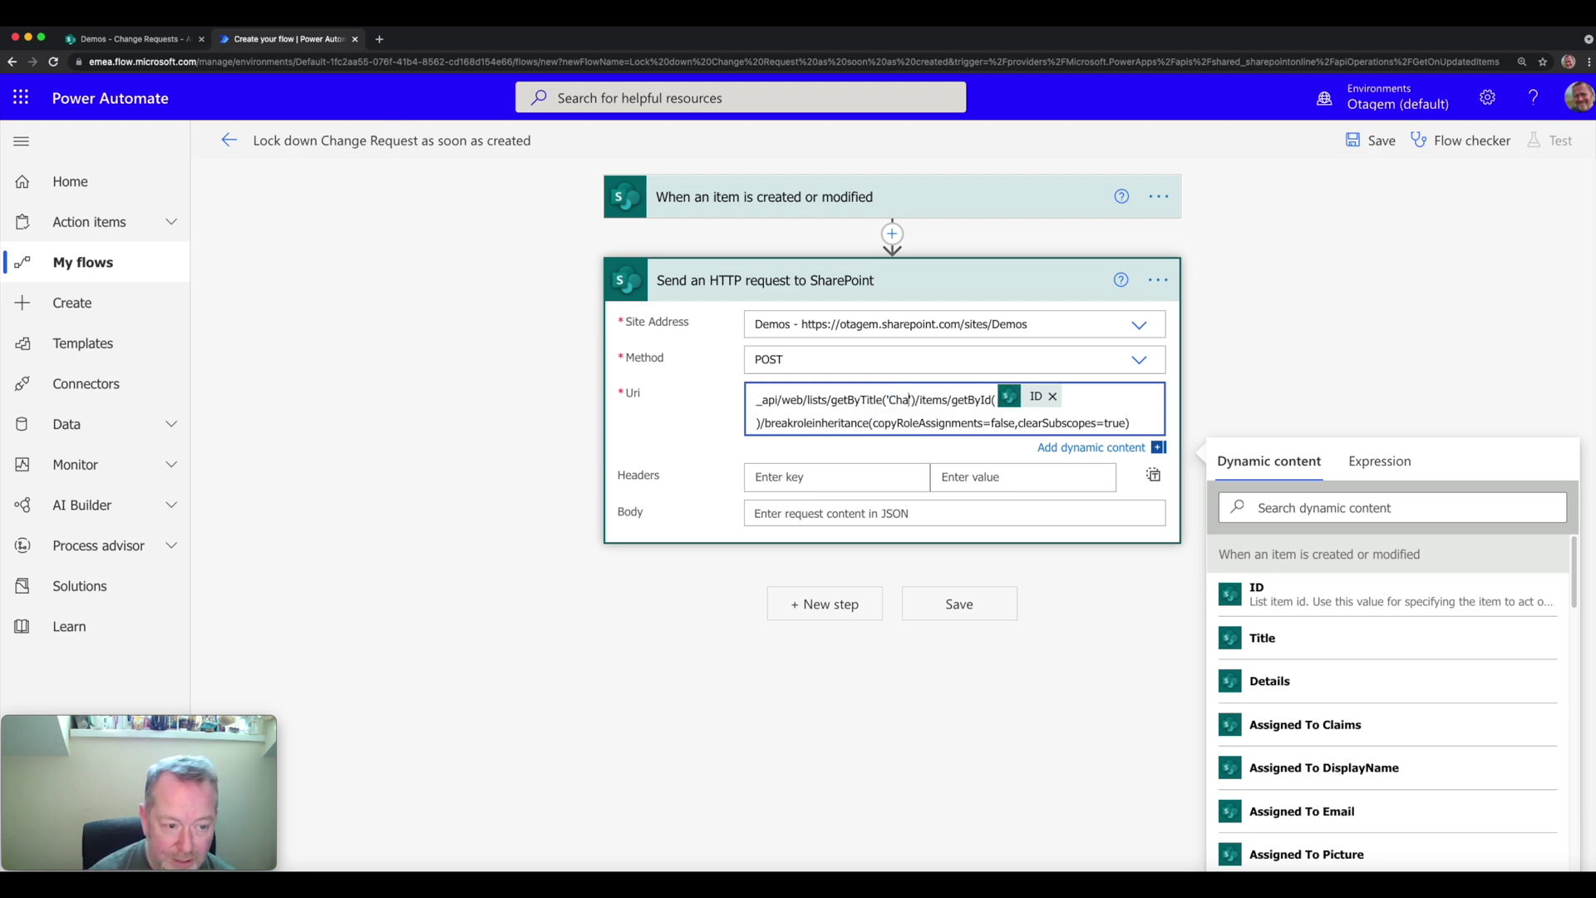
{"action": "type", "text": "uests"}
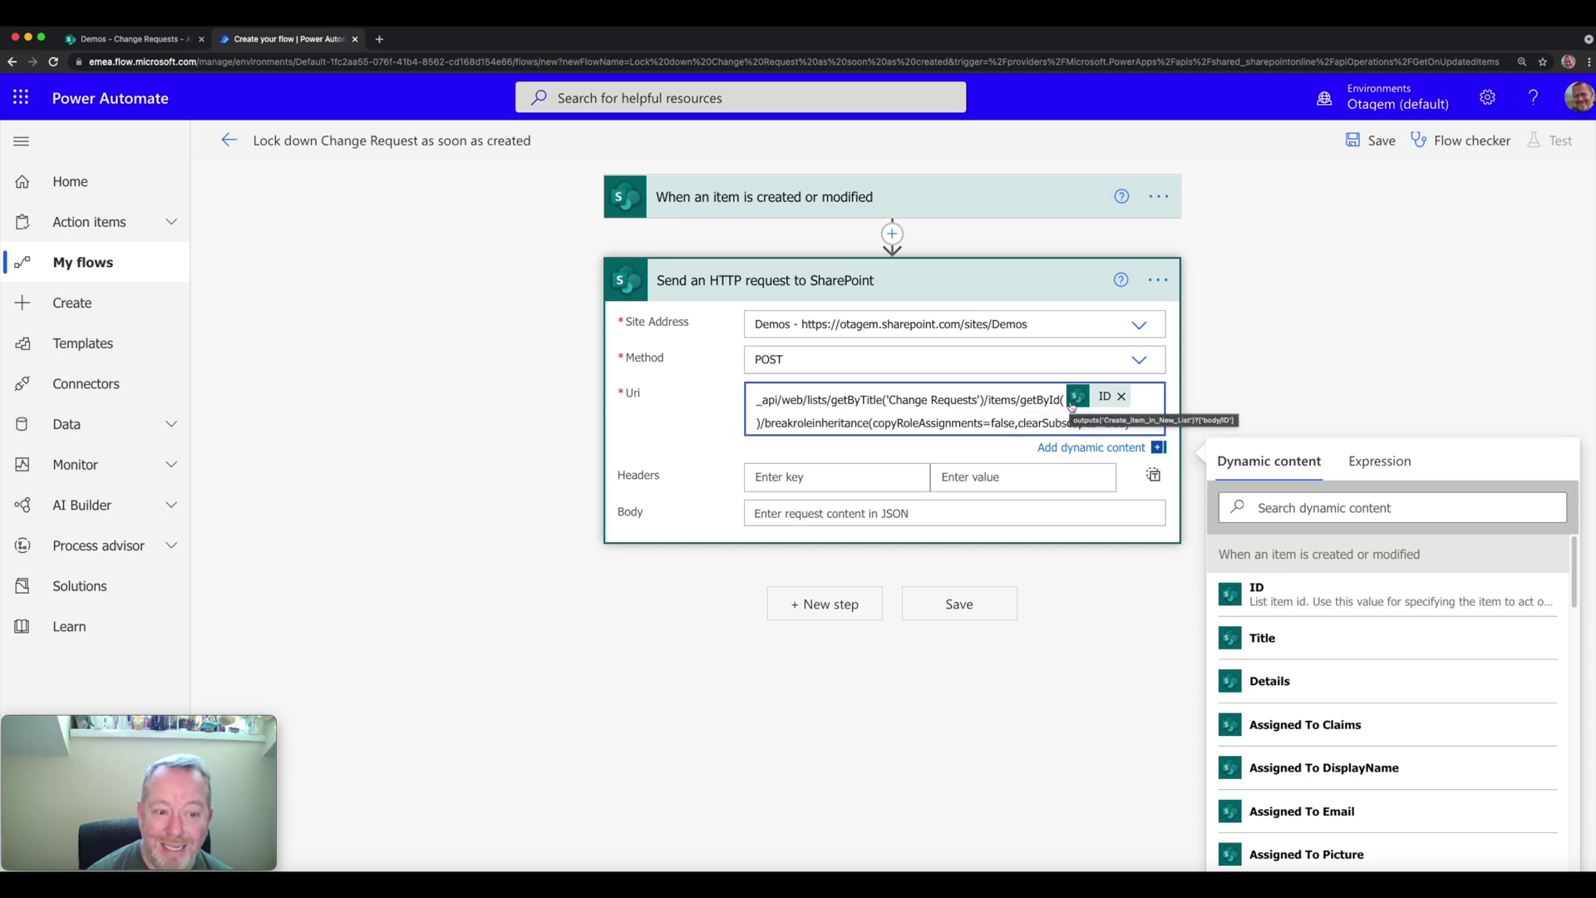
{"action": "left_click", "coordinate": [1121, 396]}
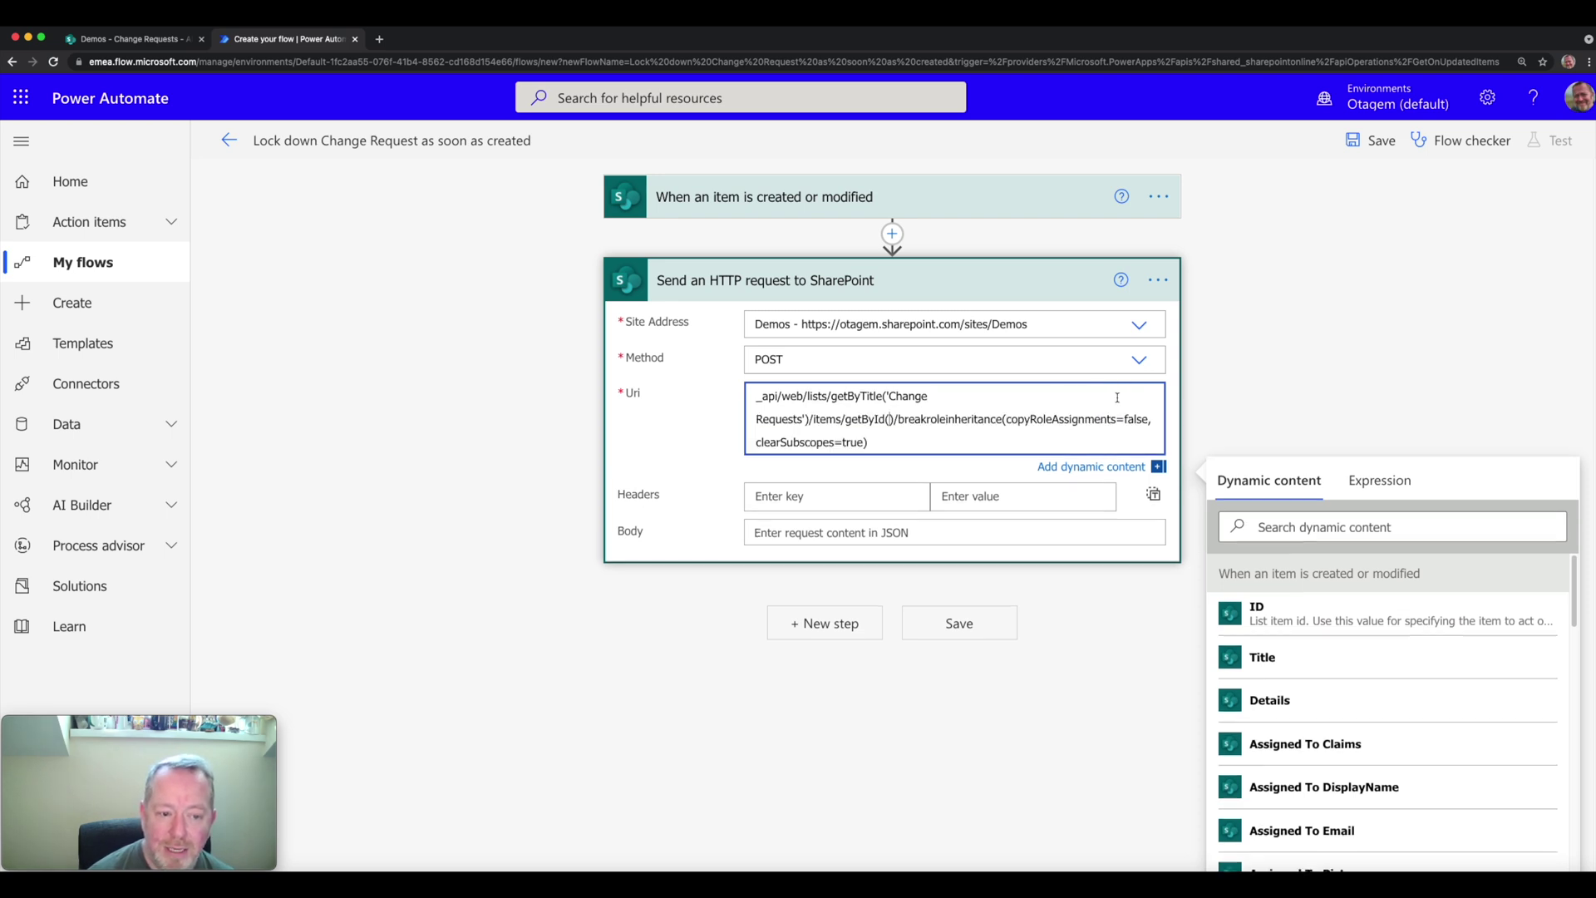
{"action": "left_click", "coordinate": [891, 419]}
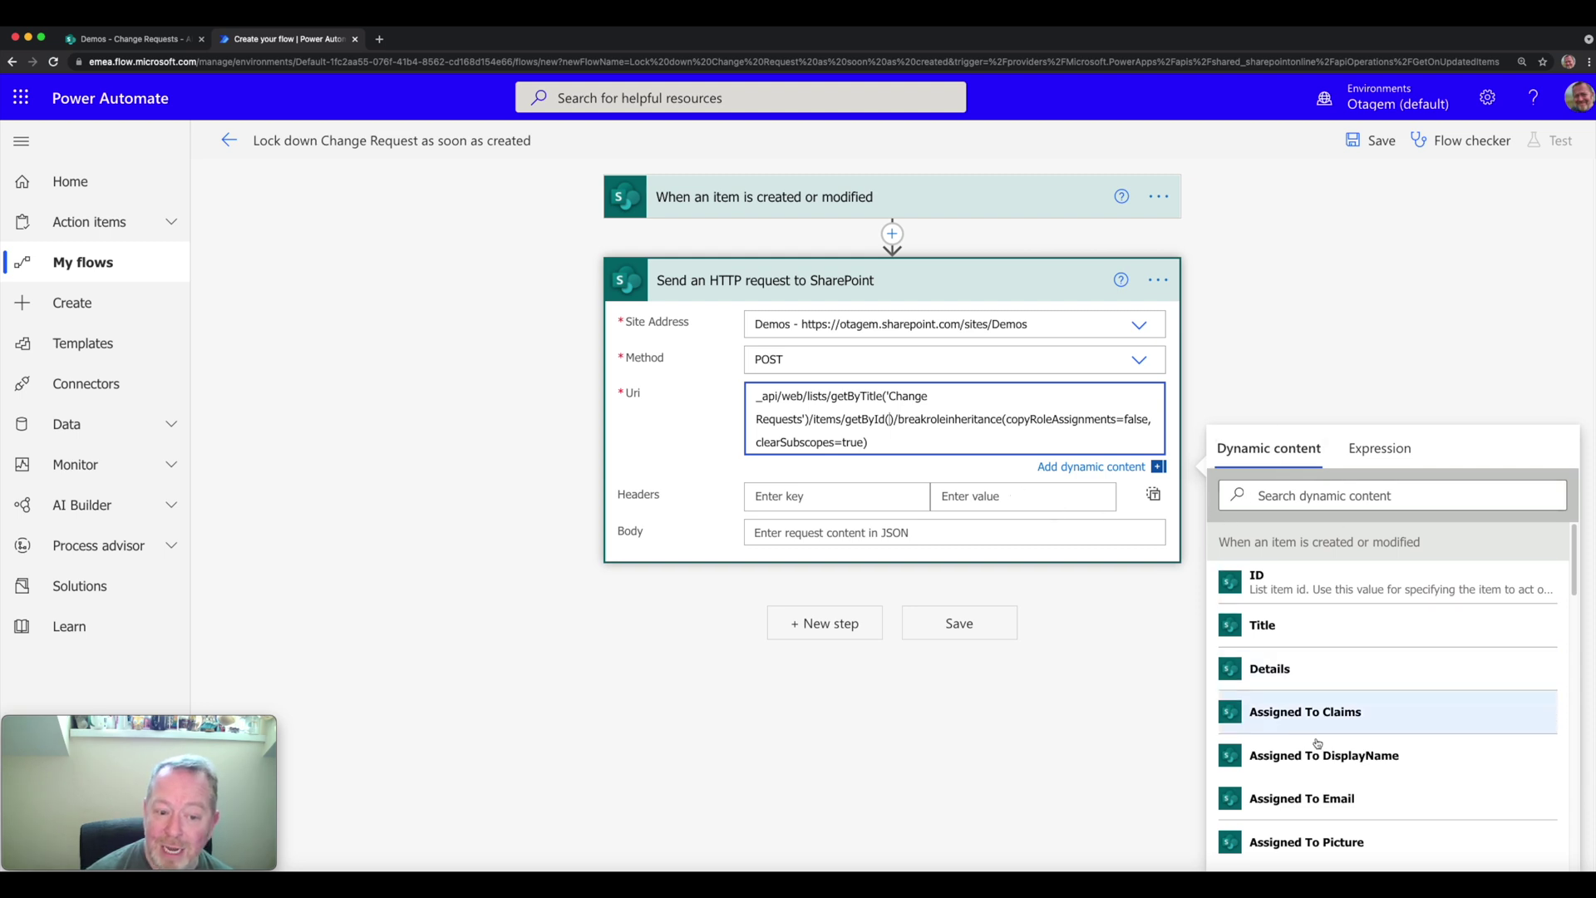
{"action": "left_click", "coordinate": [1286, 586]}
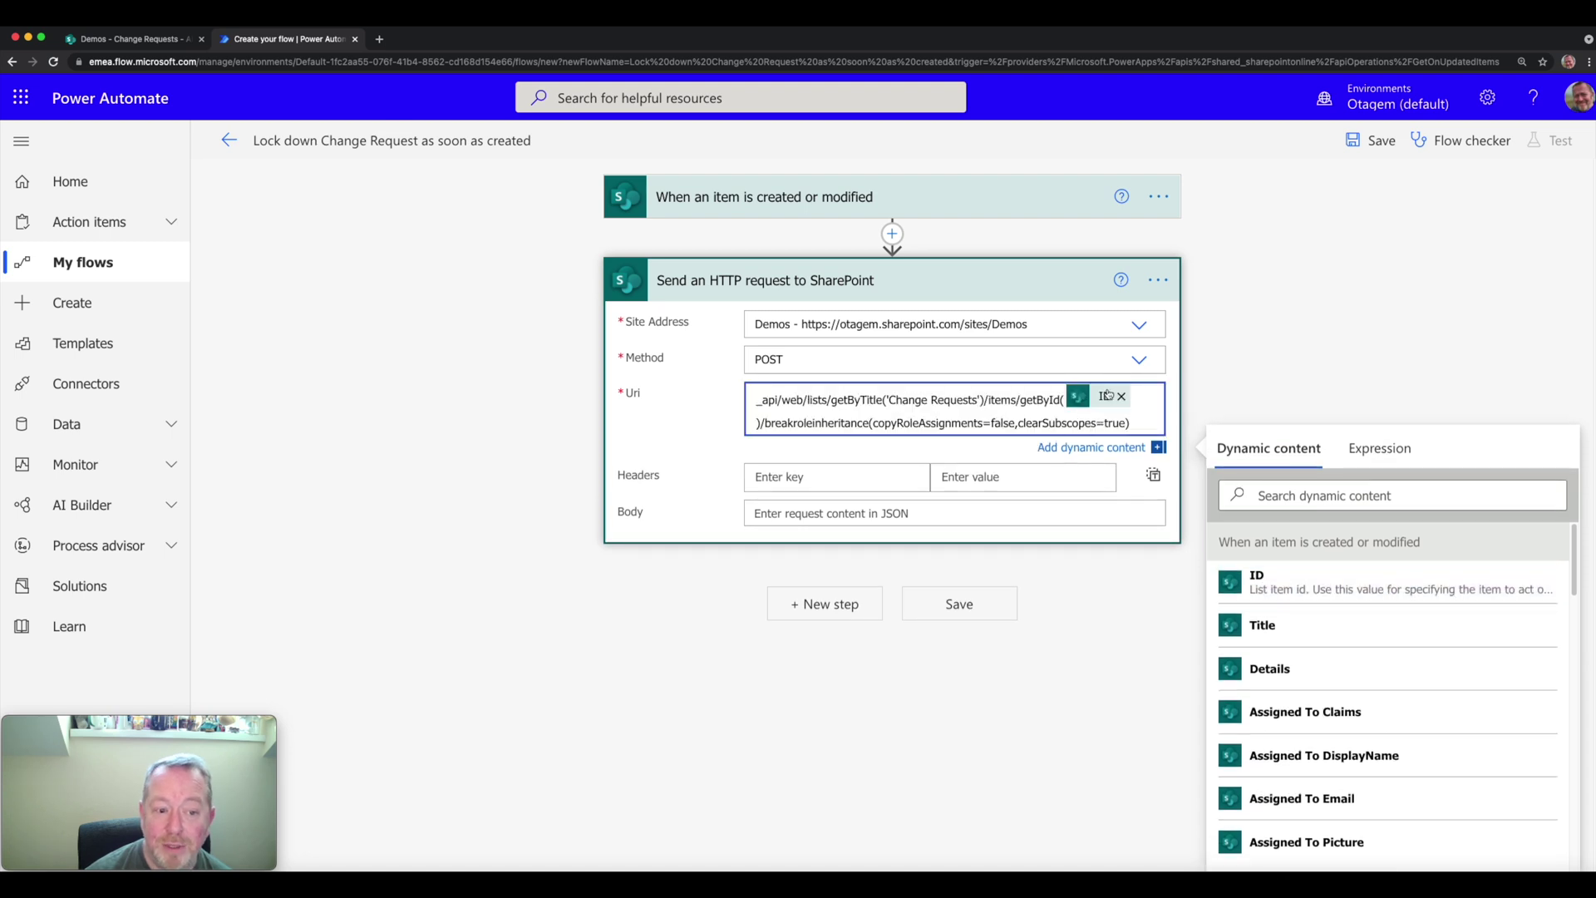
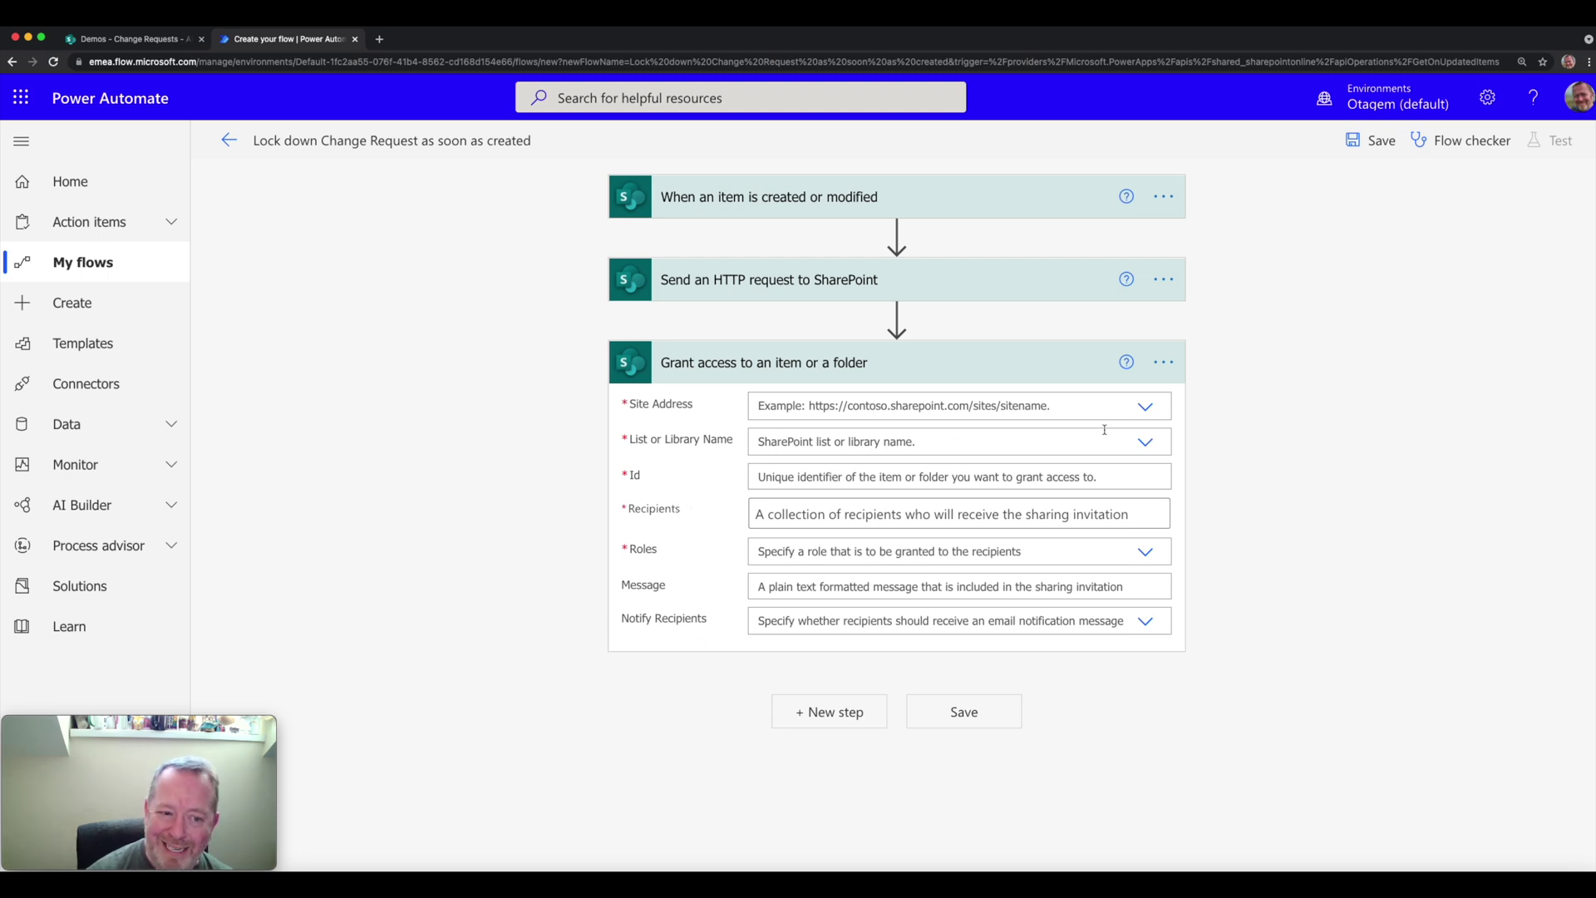
Step: Point the Grant access action to the Demos site and Change Requests list, using the trigger's ID dynamic content as its Id
{"action": "left_click", "coordinate": [1146, 407]}
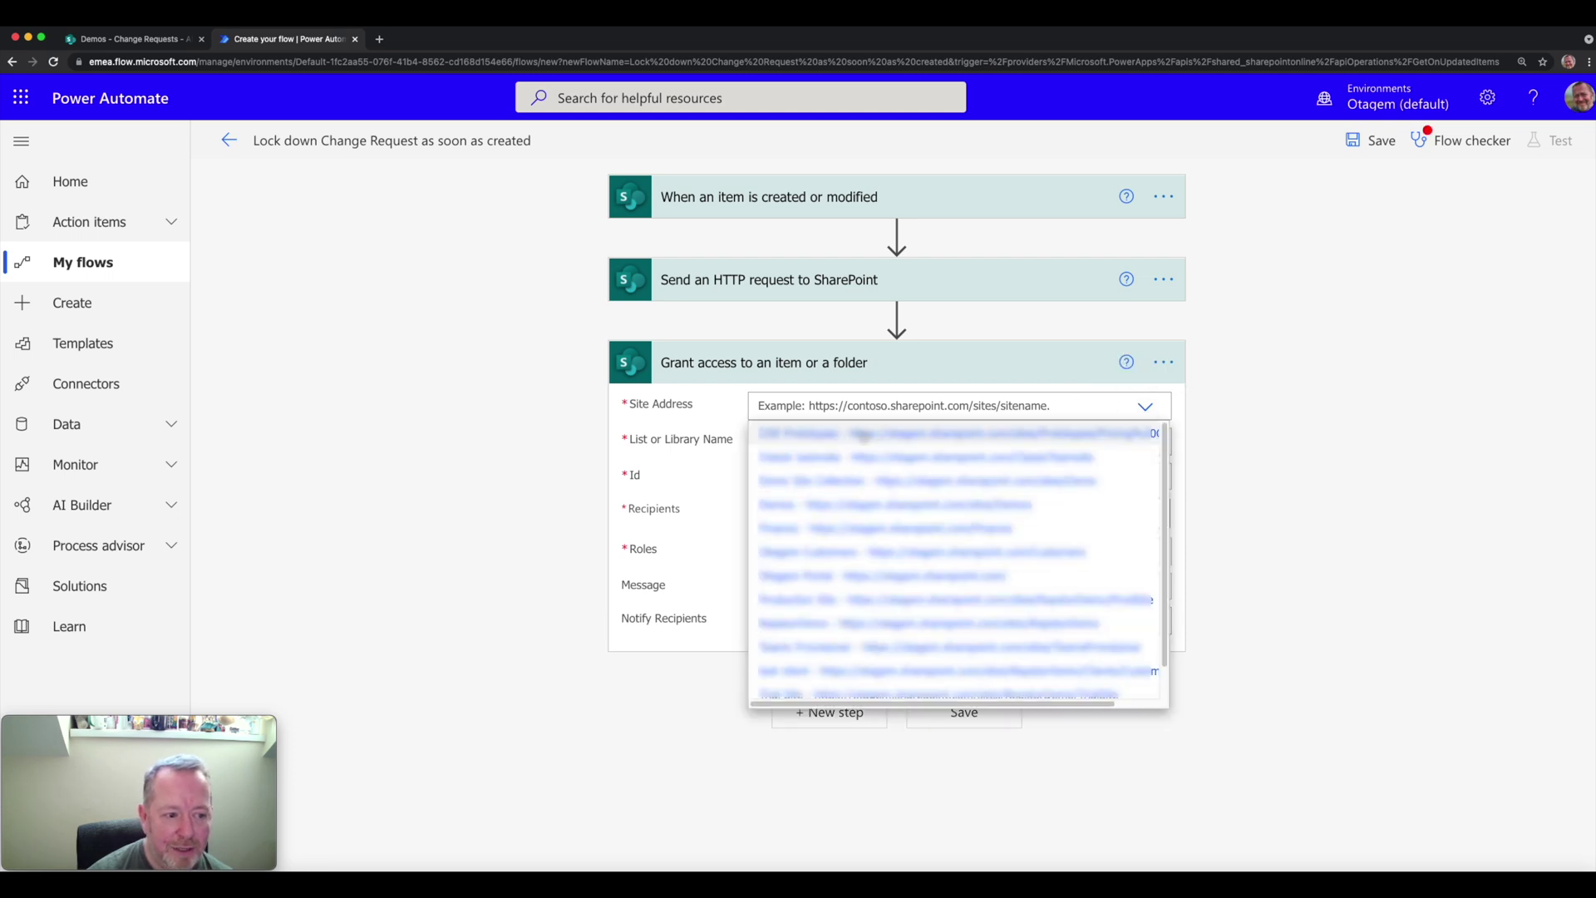
{"action": "left_click", "coordinate": [817, 504]}
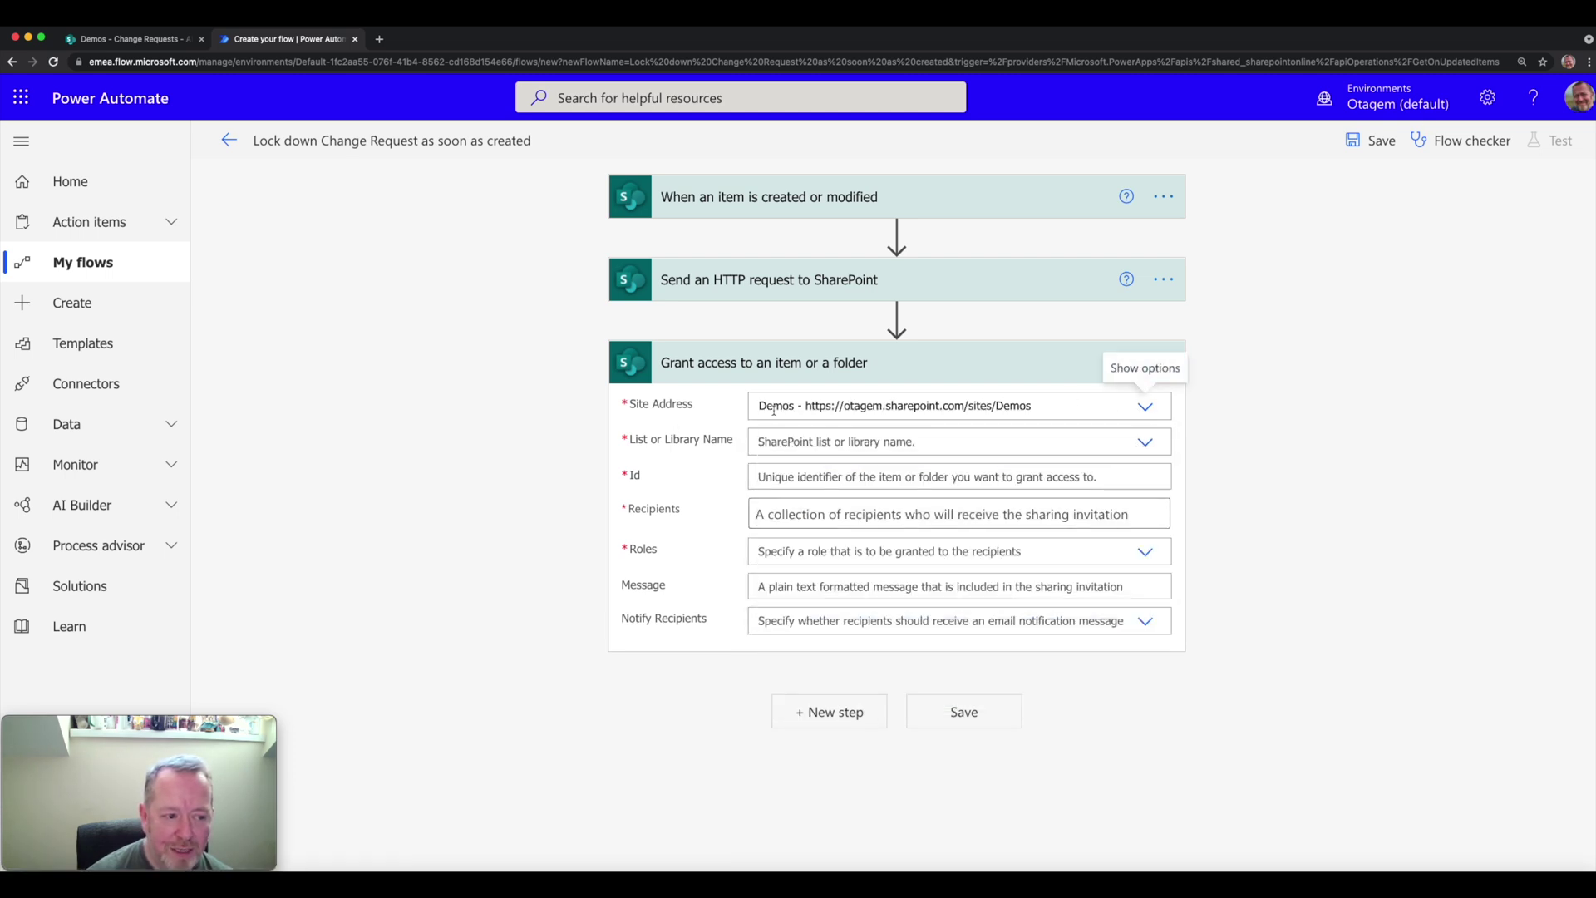
{"action": "left_click", "coordinate": [1146, 442]}
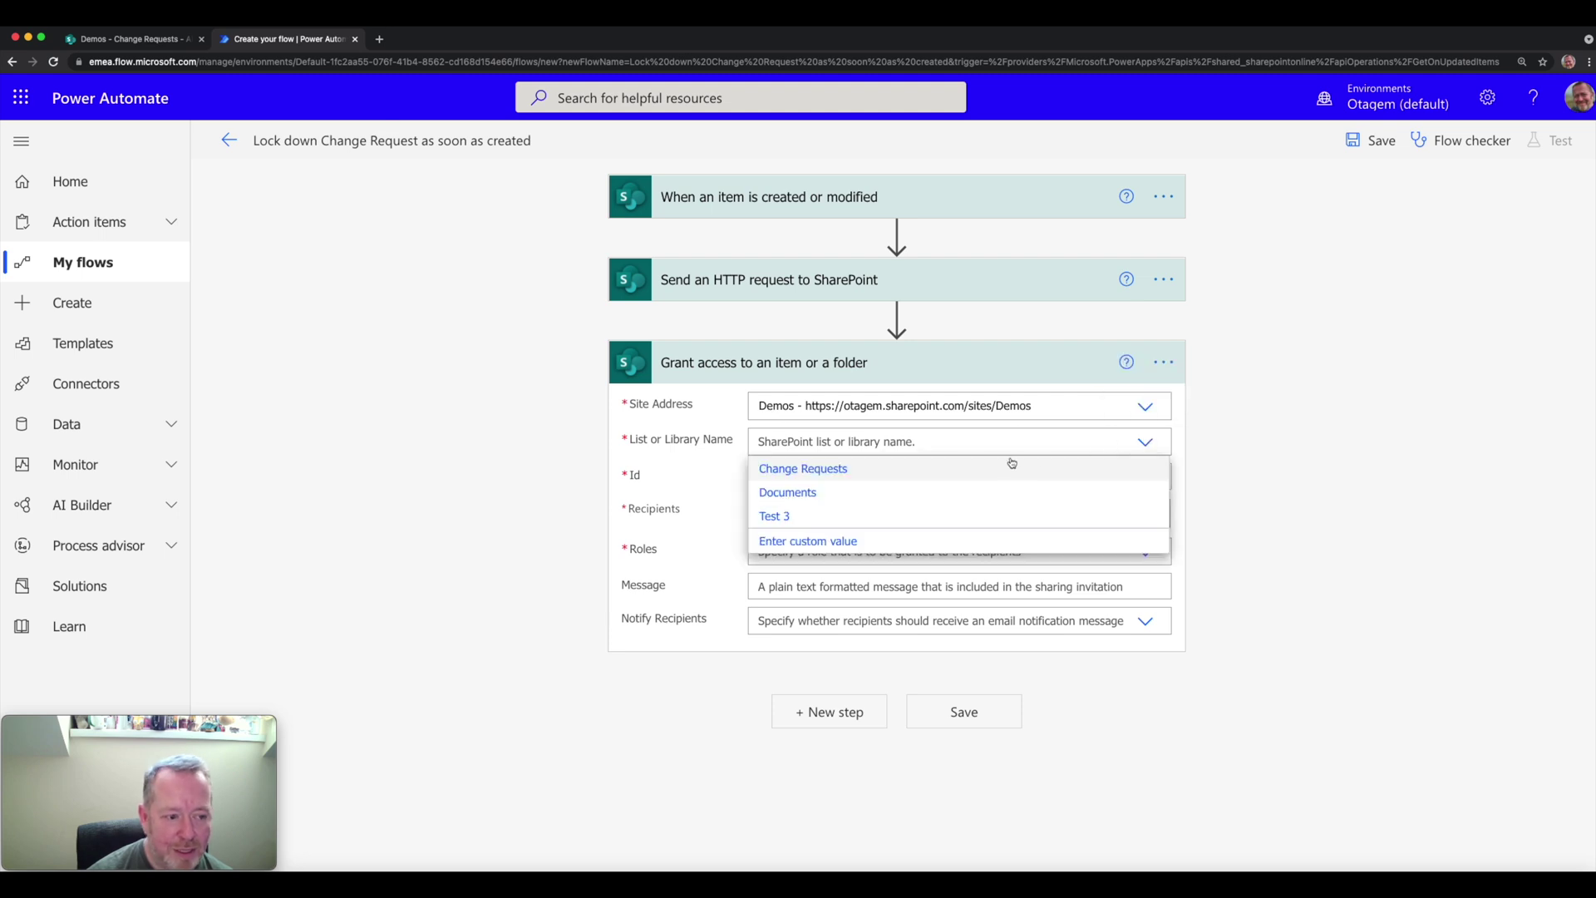
{"action": "left_click", "coordinate": [803, 468]}
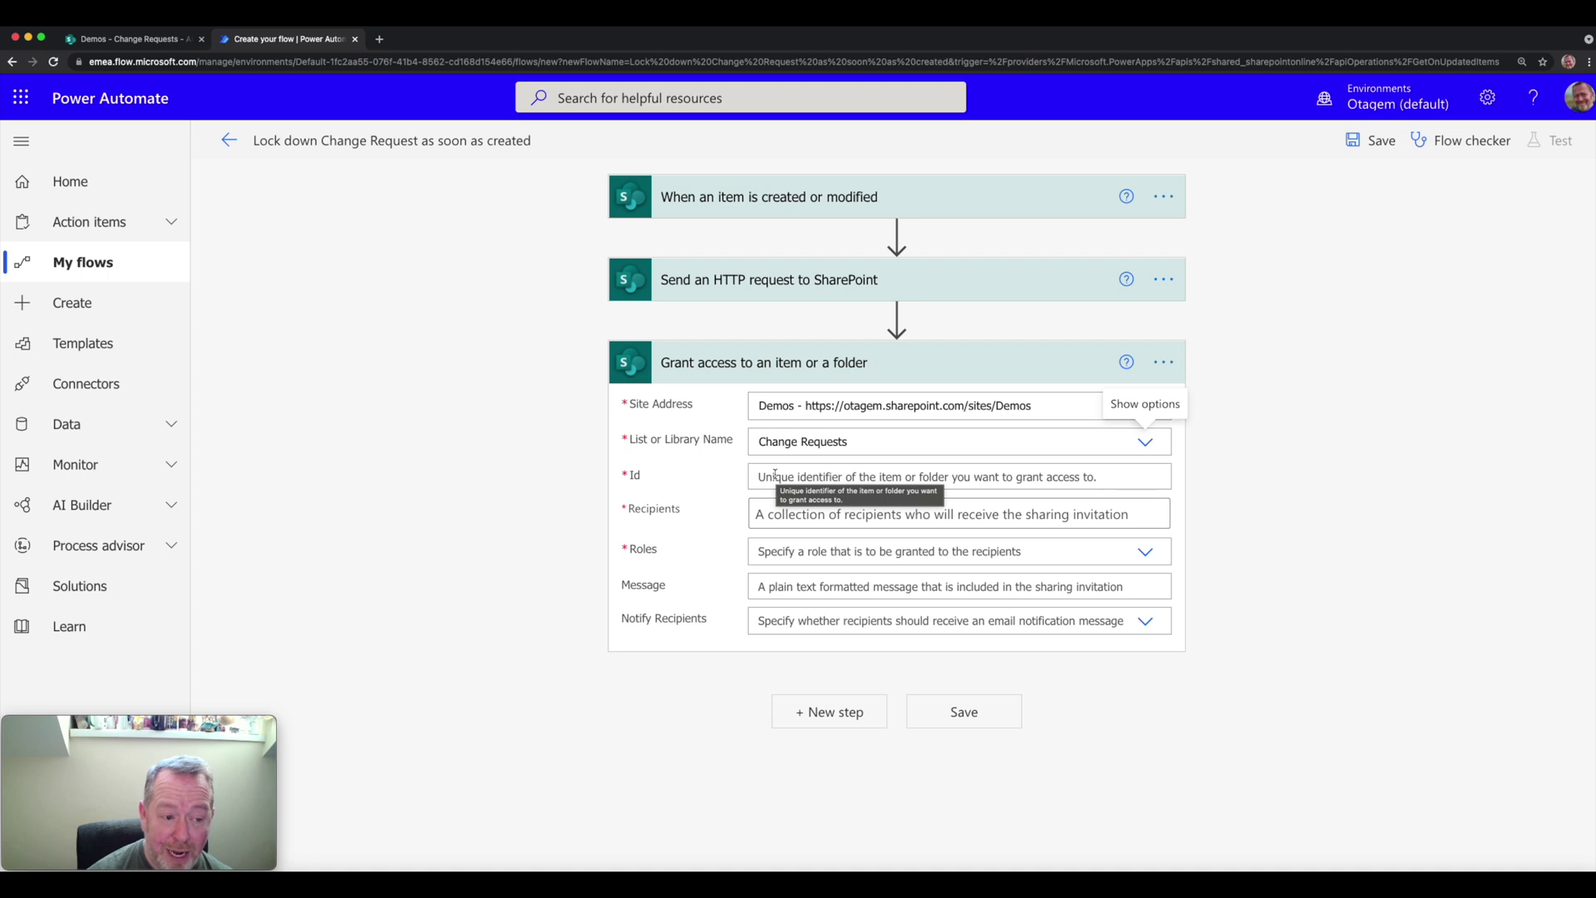
{"action": "left_click", "coordinate": [775, 475]}
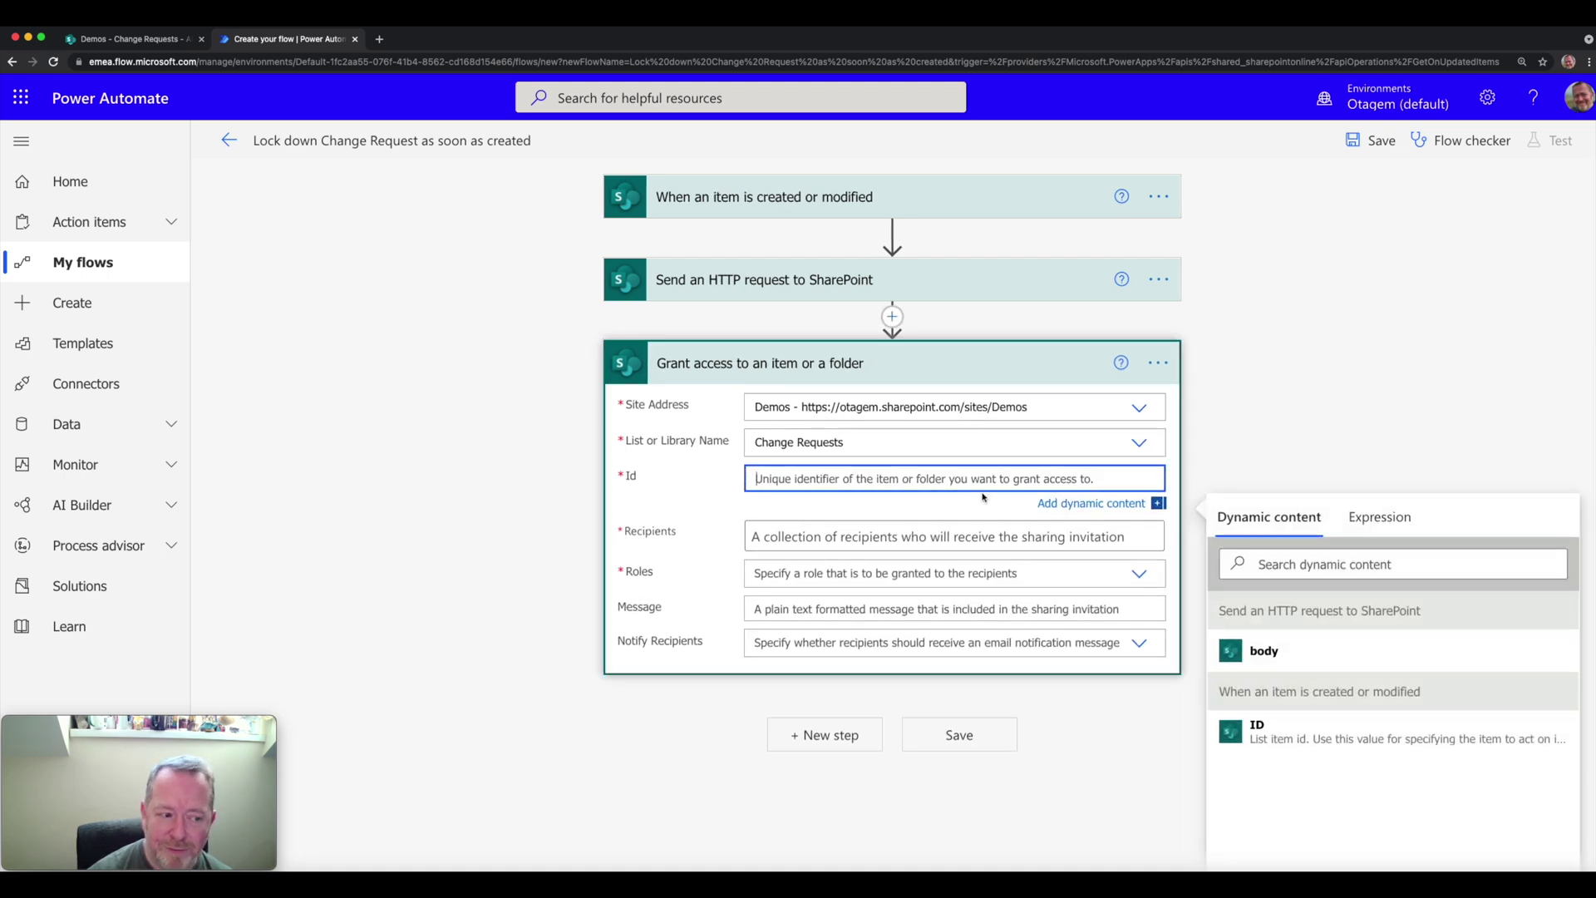
{"action": "left_click", "coordinate": [1278, 735]}
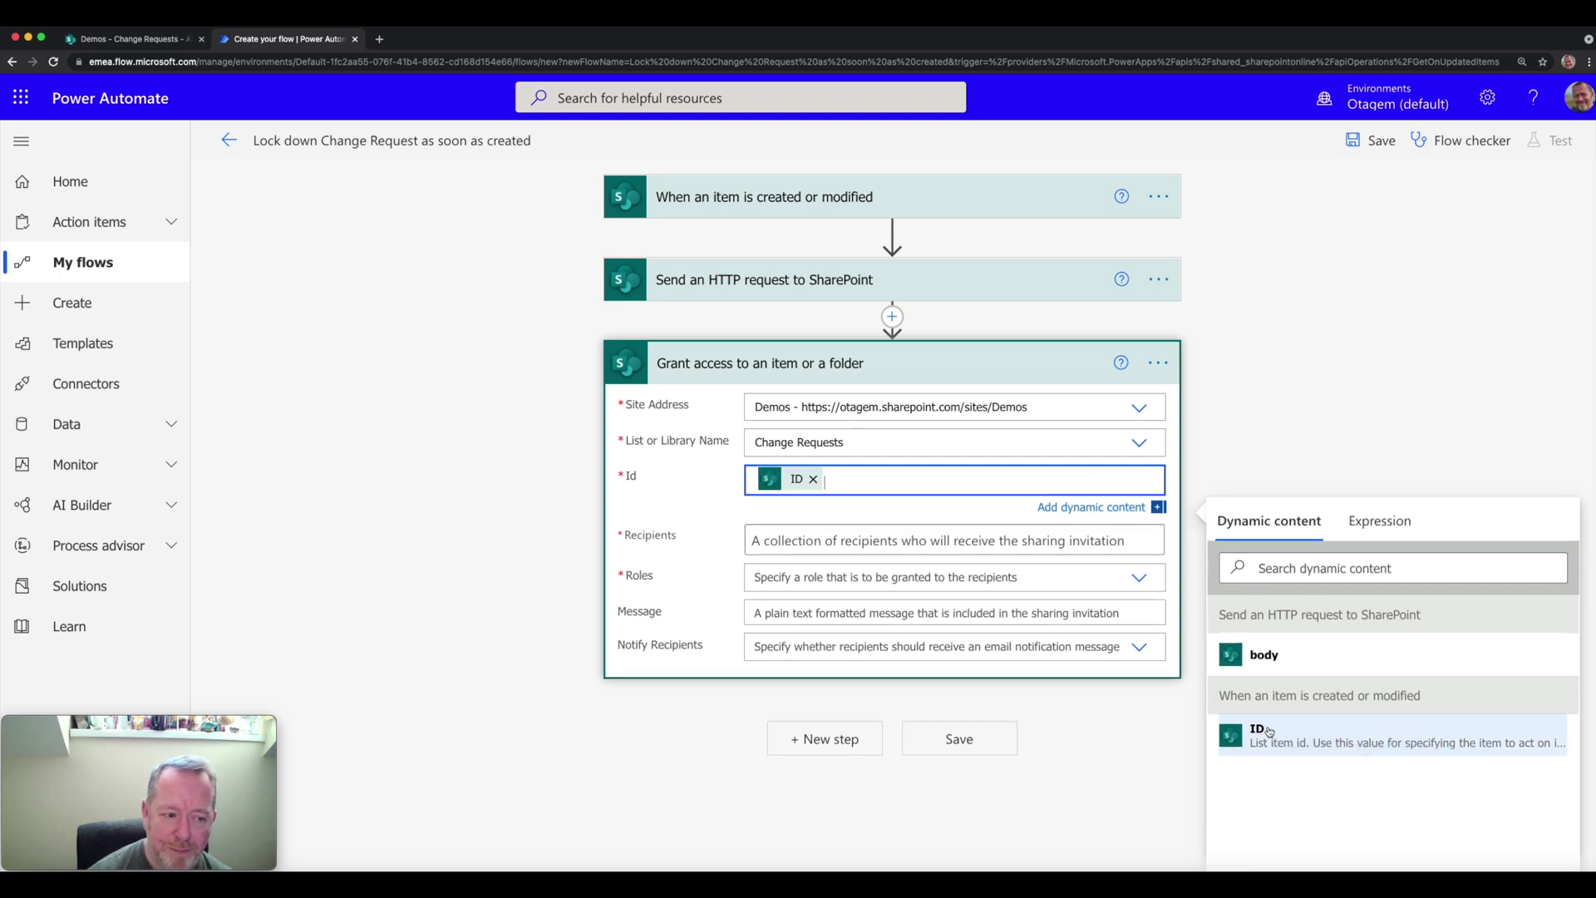
Step: Fill the Recipients with the Created By Email and Assigned To Email dynamic content, separated by a semicolon
{"action": "left_click", "coordinate": [774, 542]}
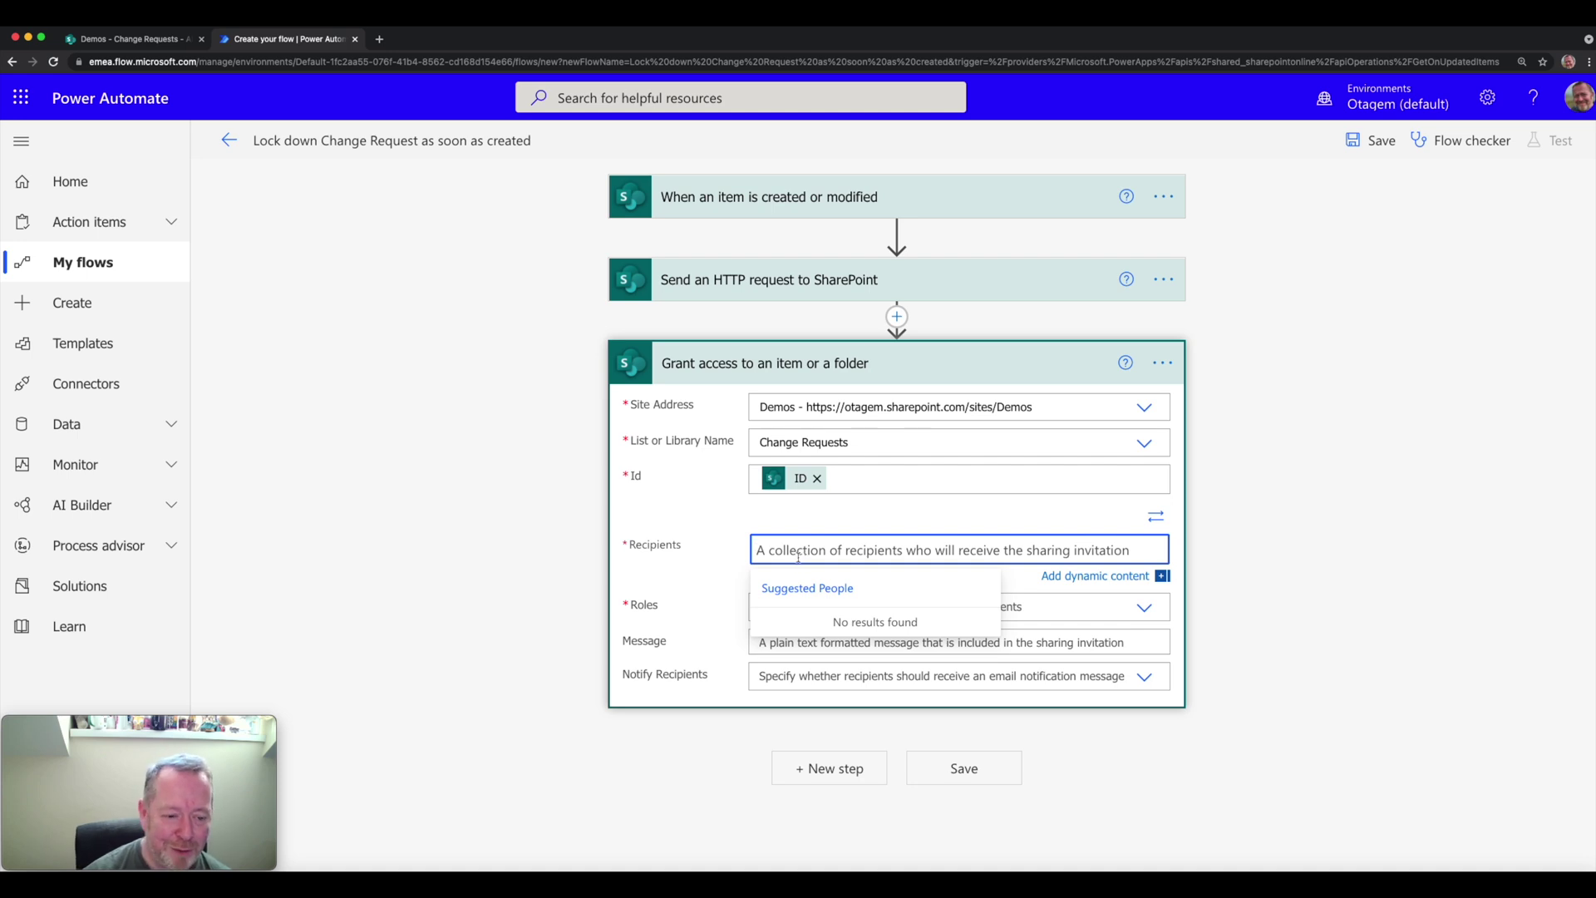
{"action": "left_click", "coordinate": [1081, 576]}
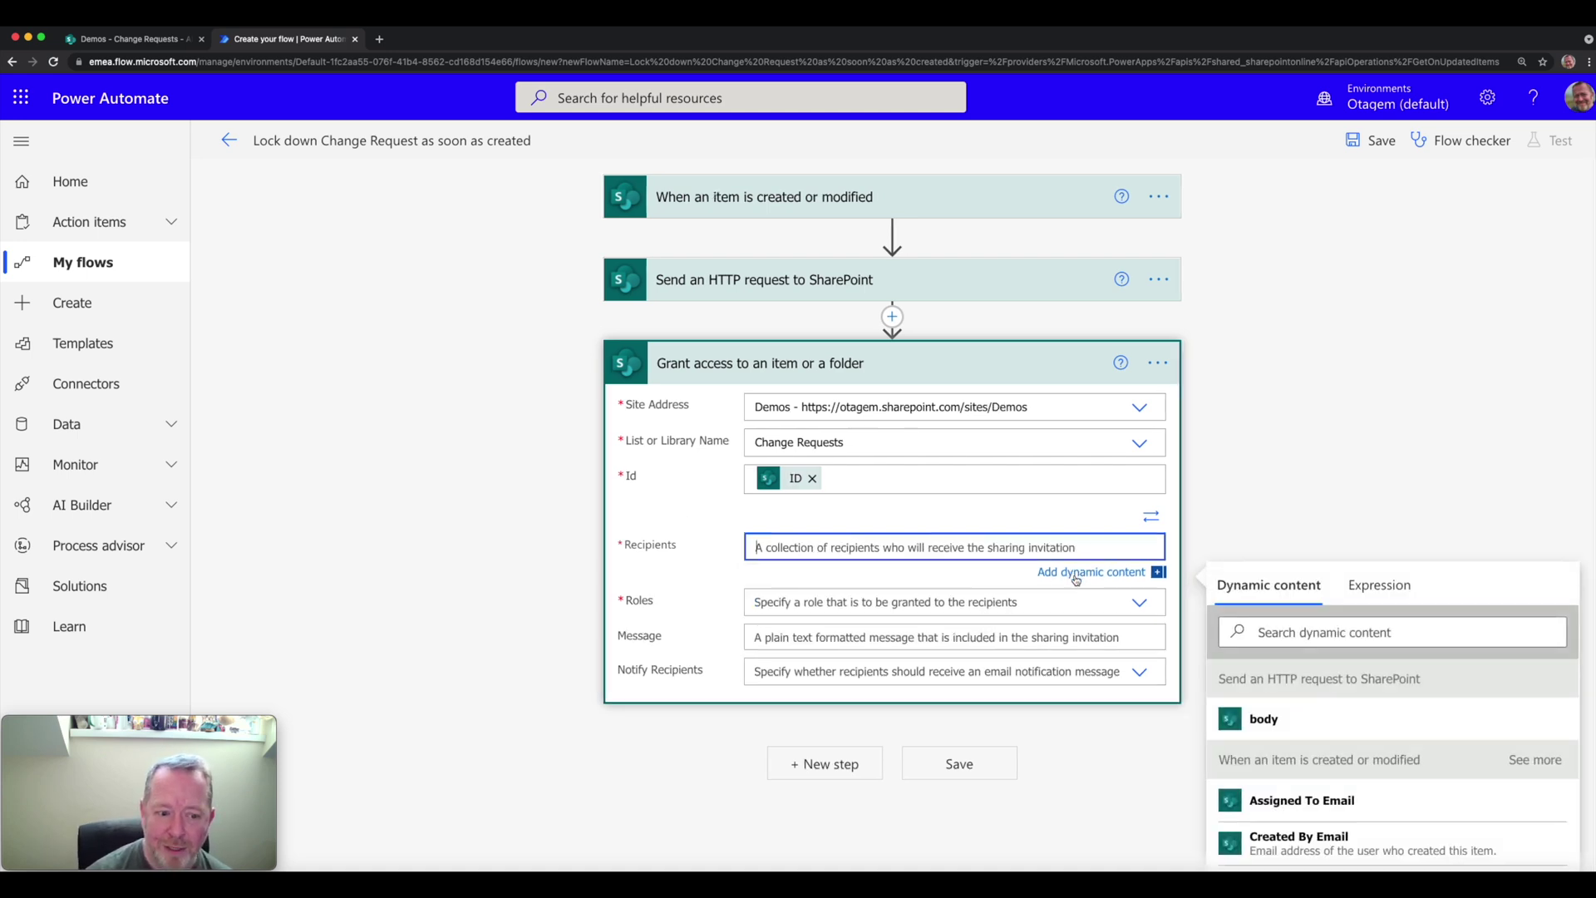
{"action": "scroll", "coordinate": [1284, 612], "scroll_direction": "down", "scroll_amount": 2}
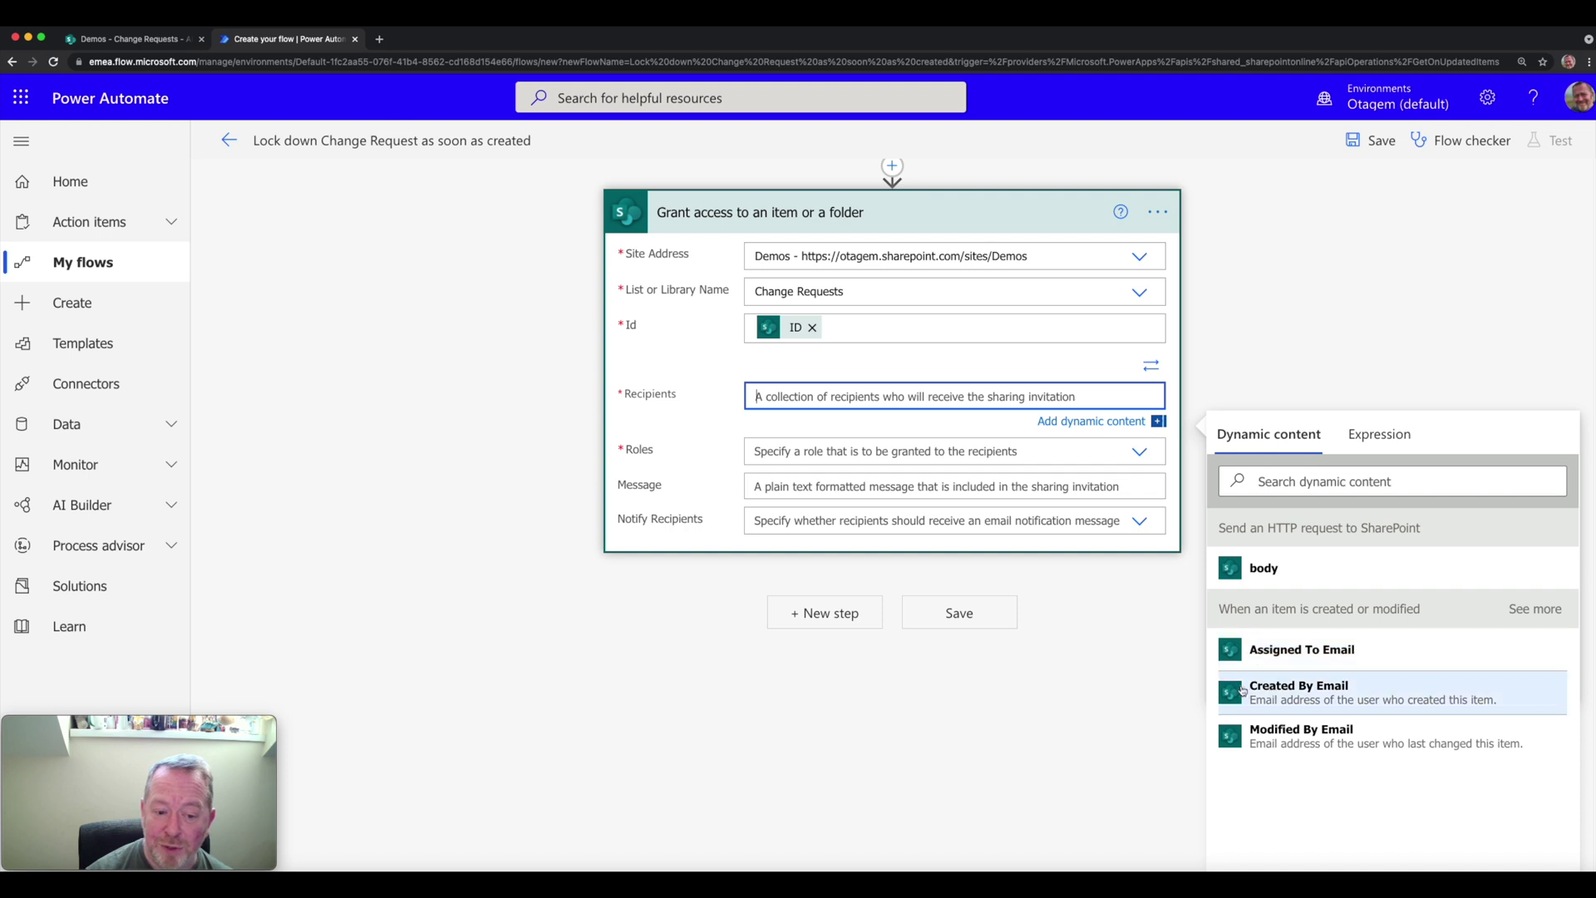
{"action": "left_click", "coordinate": [1293, 699]}
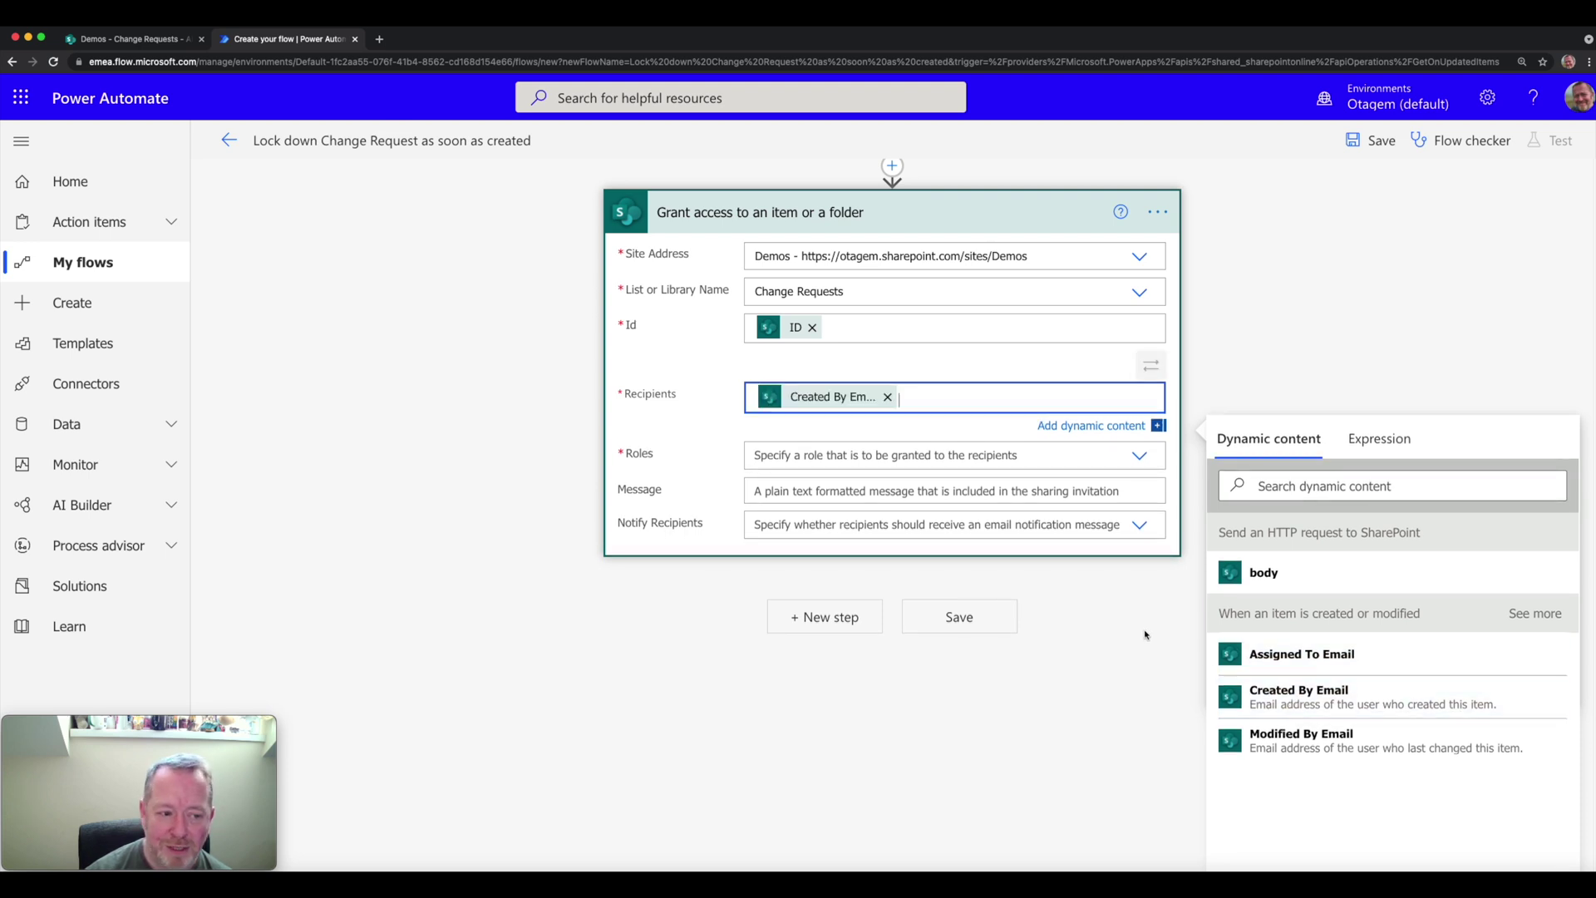
{"action": "type", "text": ";"}
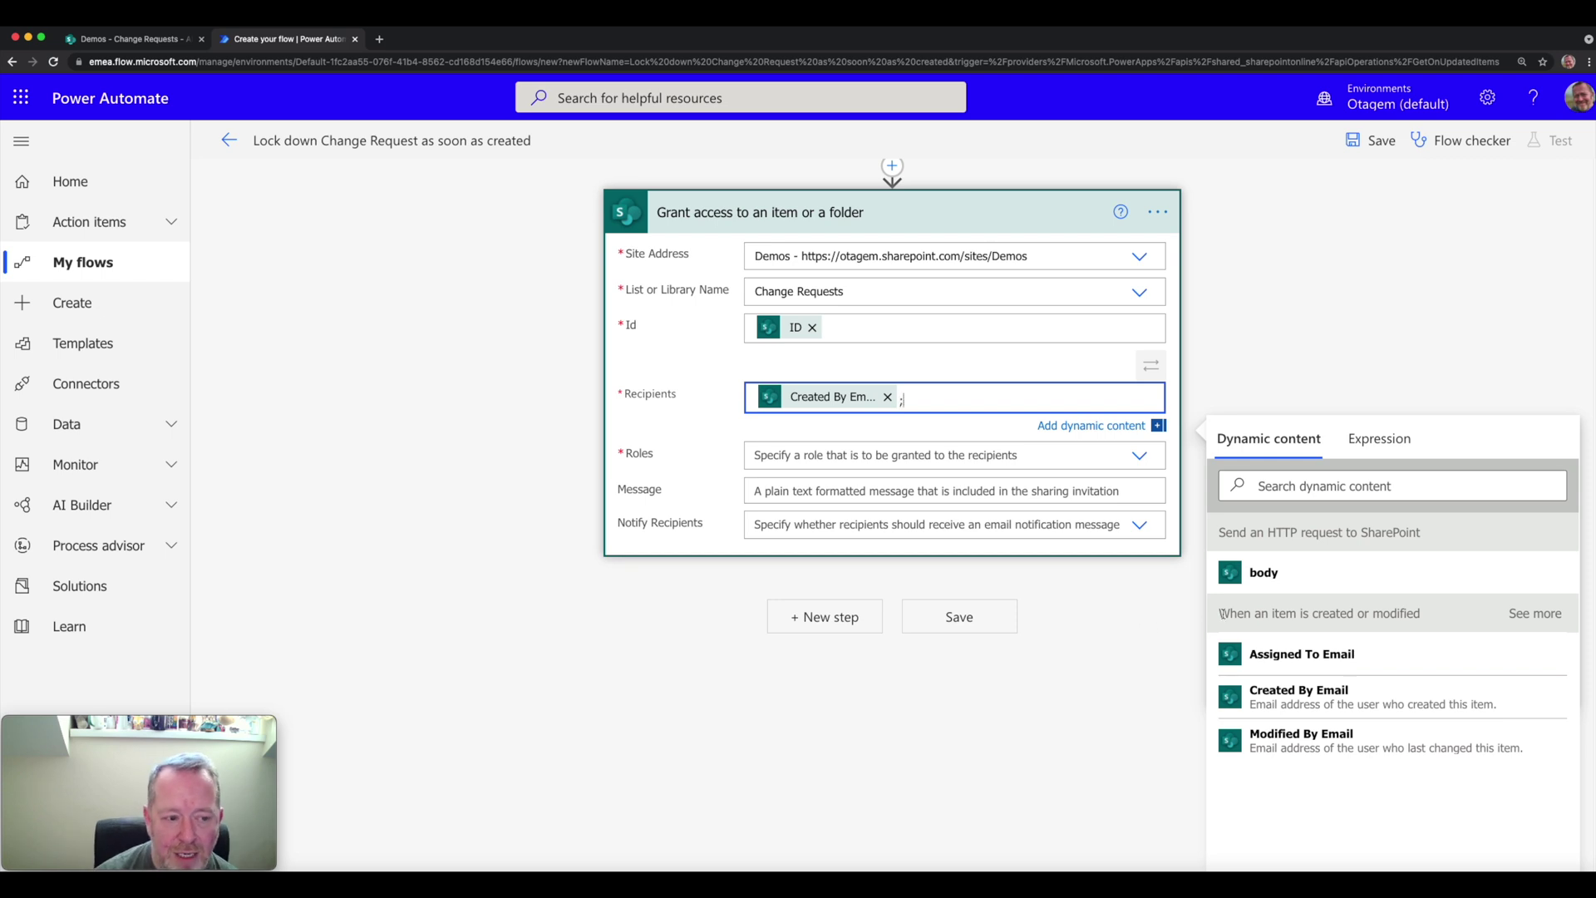
{"action": "left_click", "coordinate": [1282, 657]}
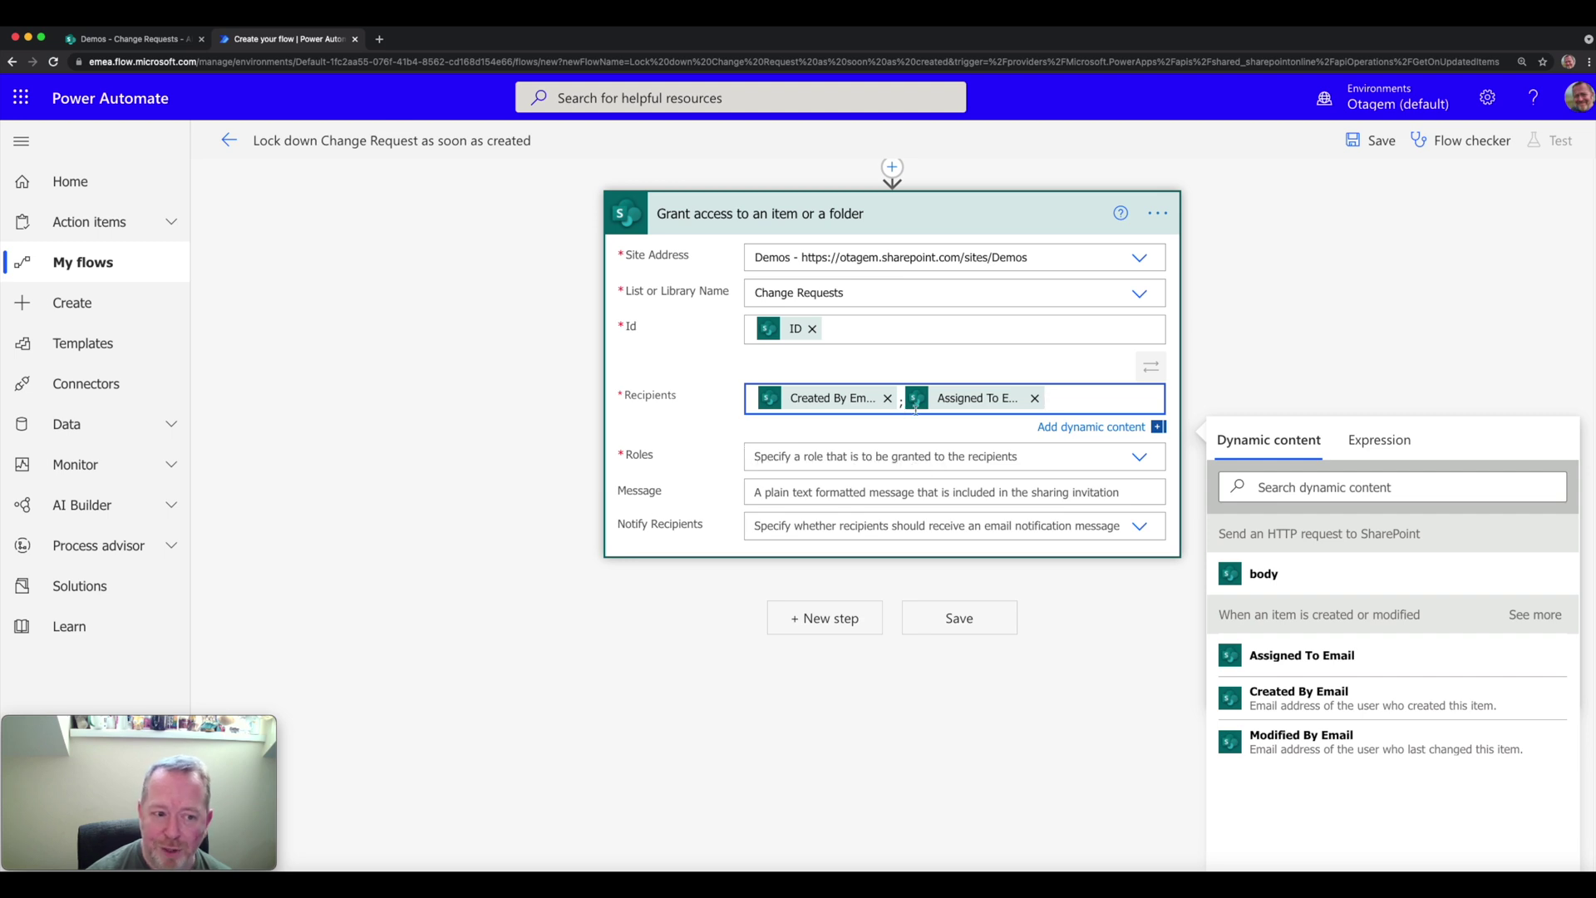
Step: Set the granted role to Can edit, then save the flow and return to its details page
{"action": "left_click", "coordinate": [820, 457]}
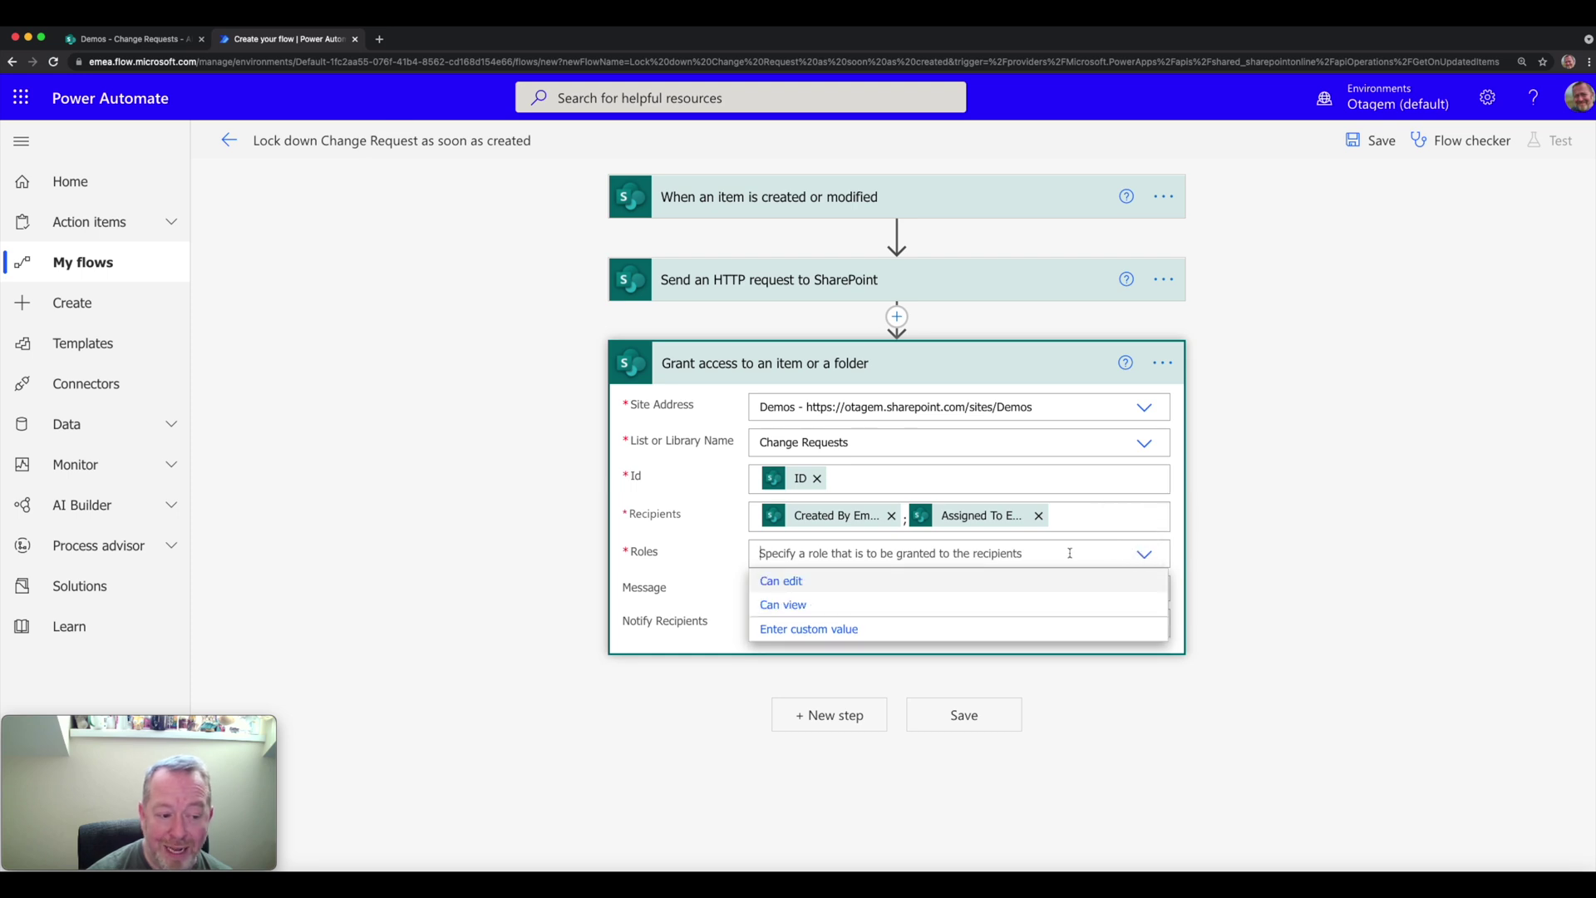
{"action": "left_click", "coordinate": [799, 583]}
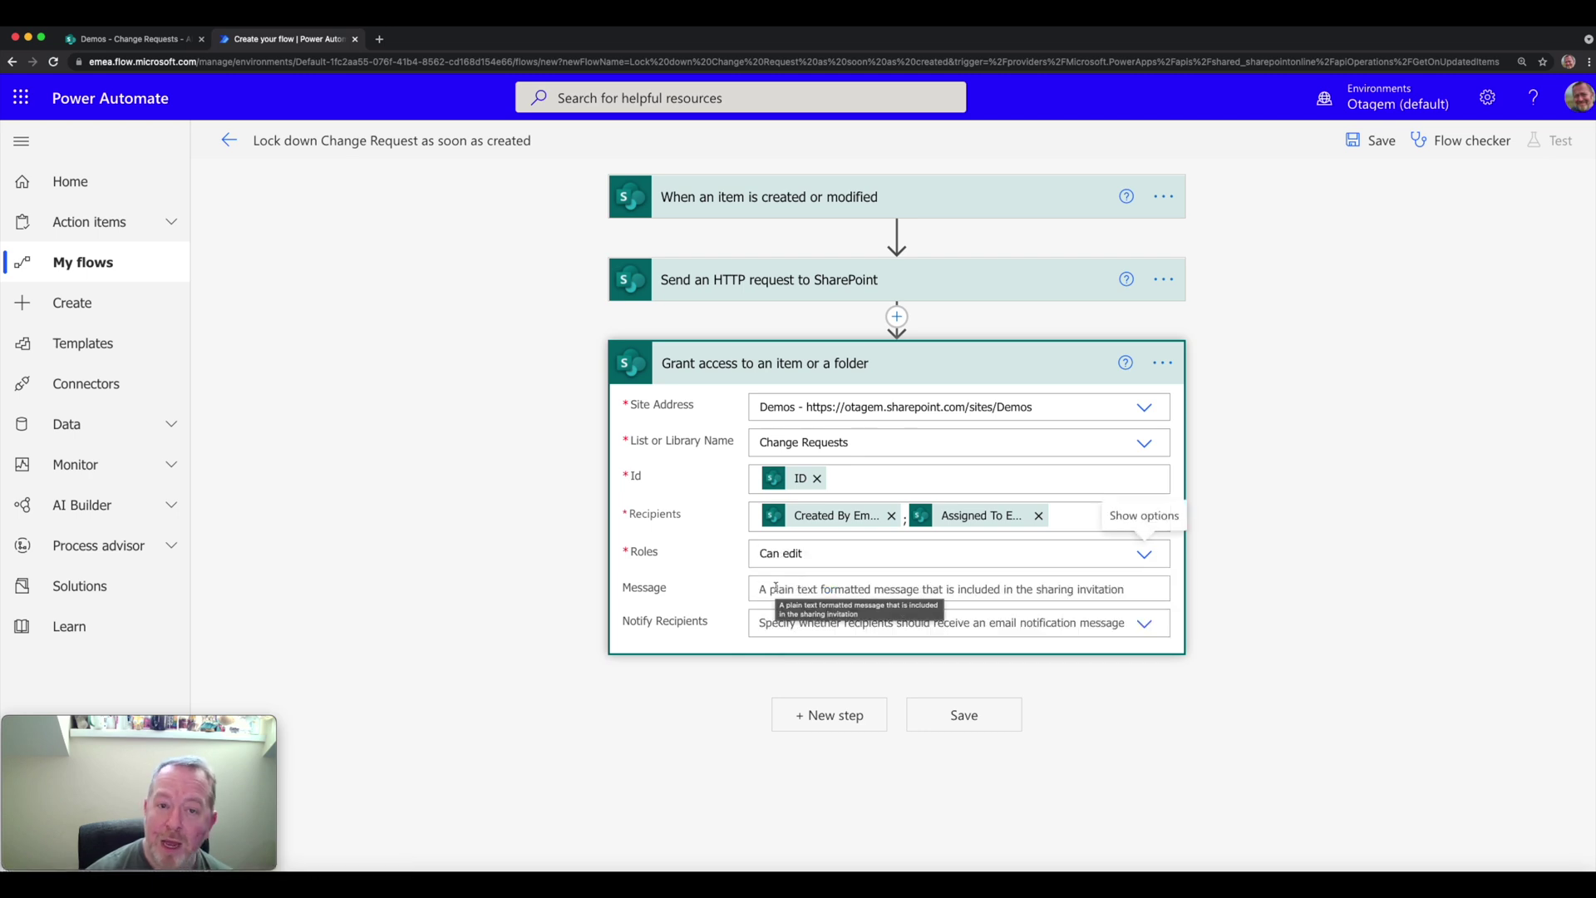
{"action": "left_click", "coordinate": [1375, 147]}
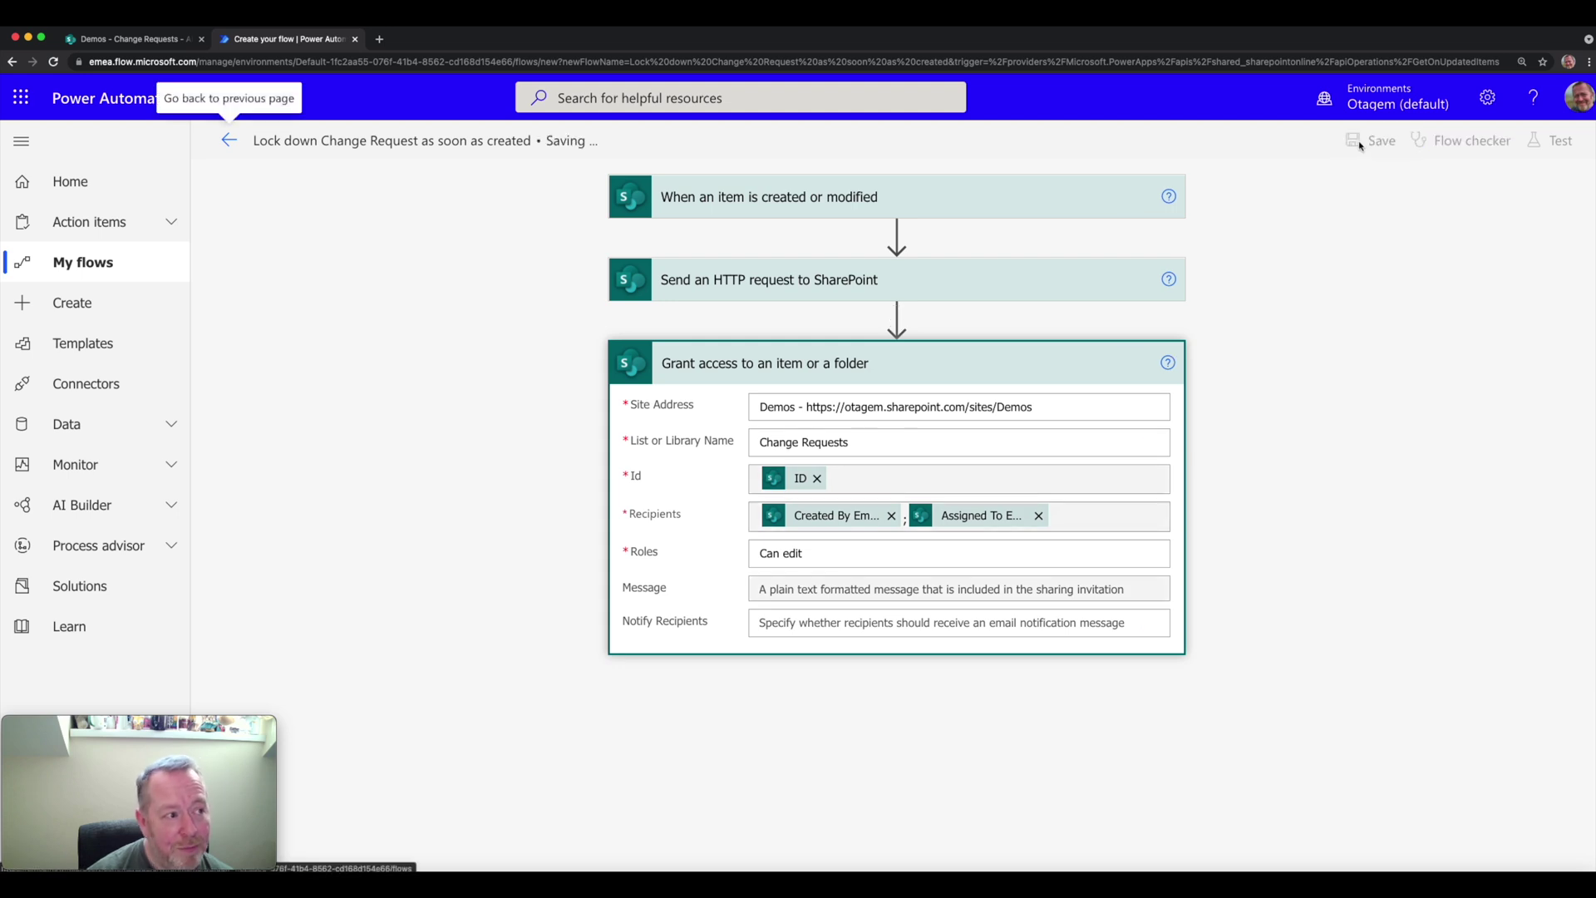
{"action": "left_click", "coordinate": [229, 141]}
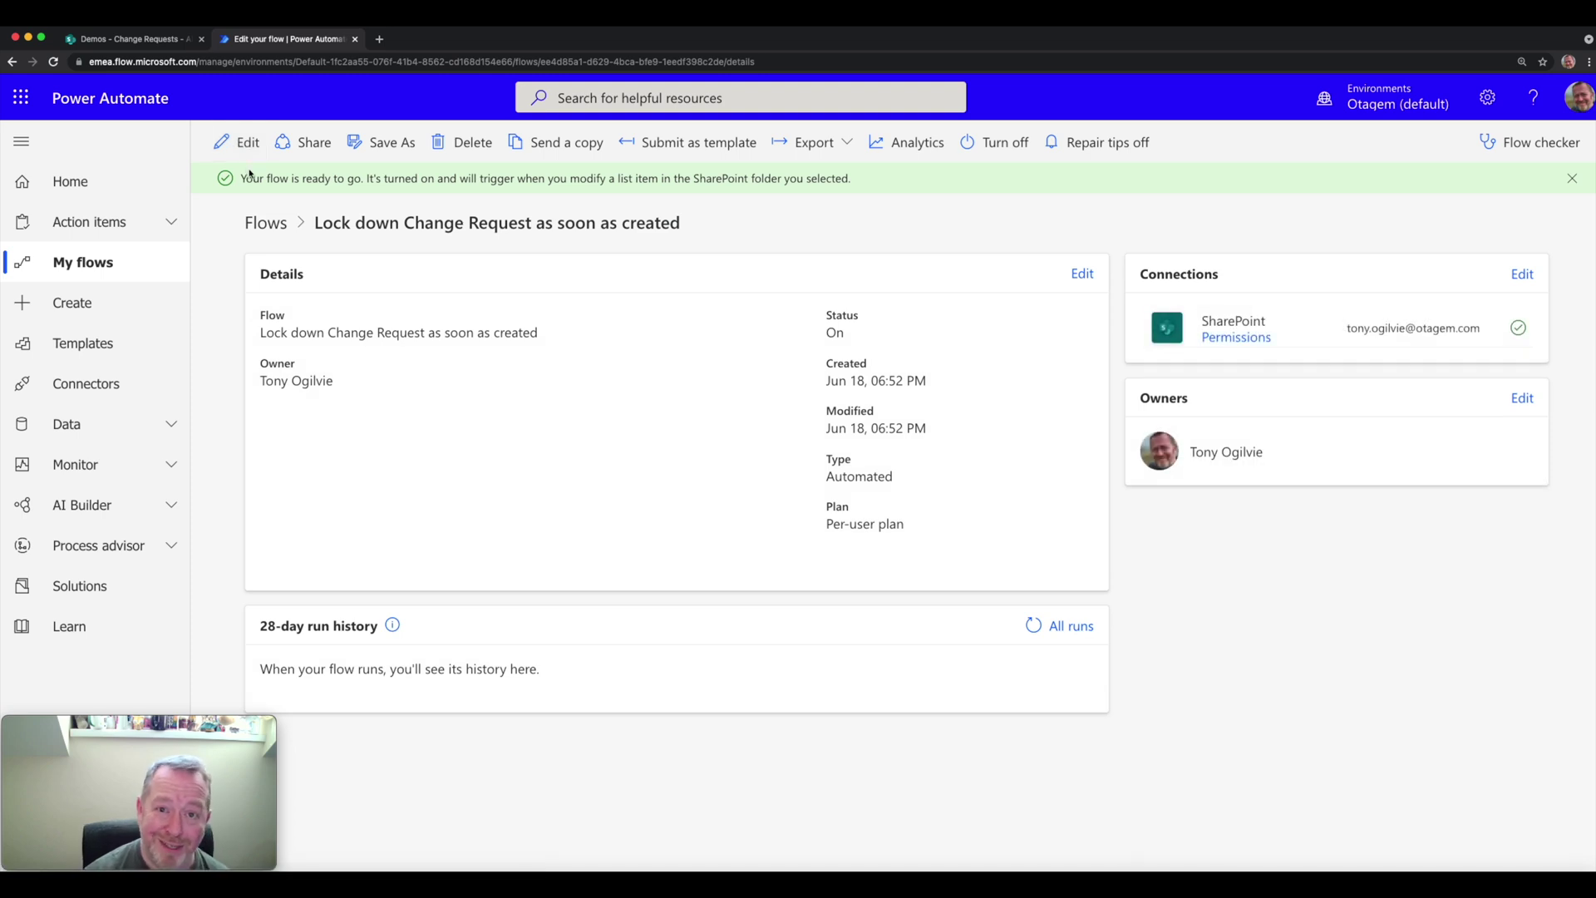
Step: In the SharePoint Change Requests list, start a new item with "Test Lockdown of Change Requests" as both title and details
{"action": "left_click", "coordinate": [136, 42]}
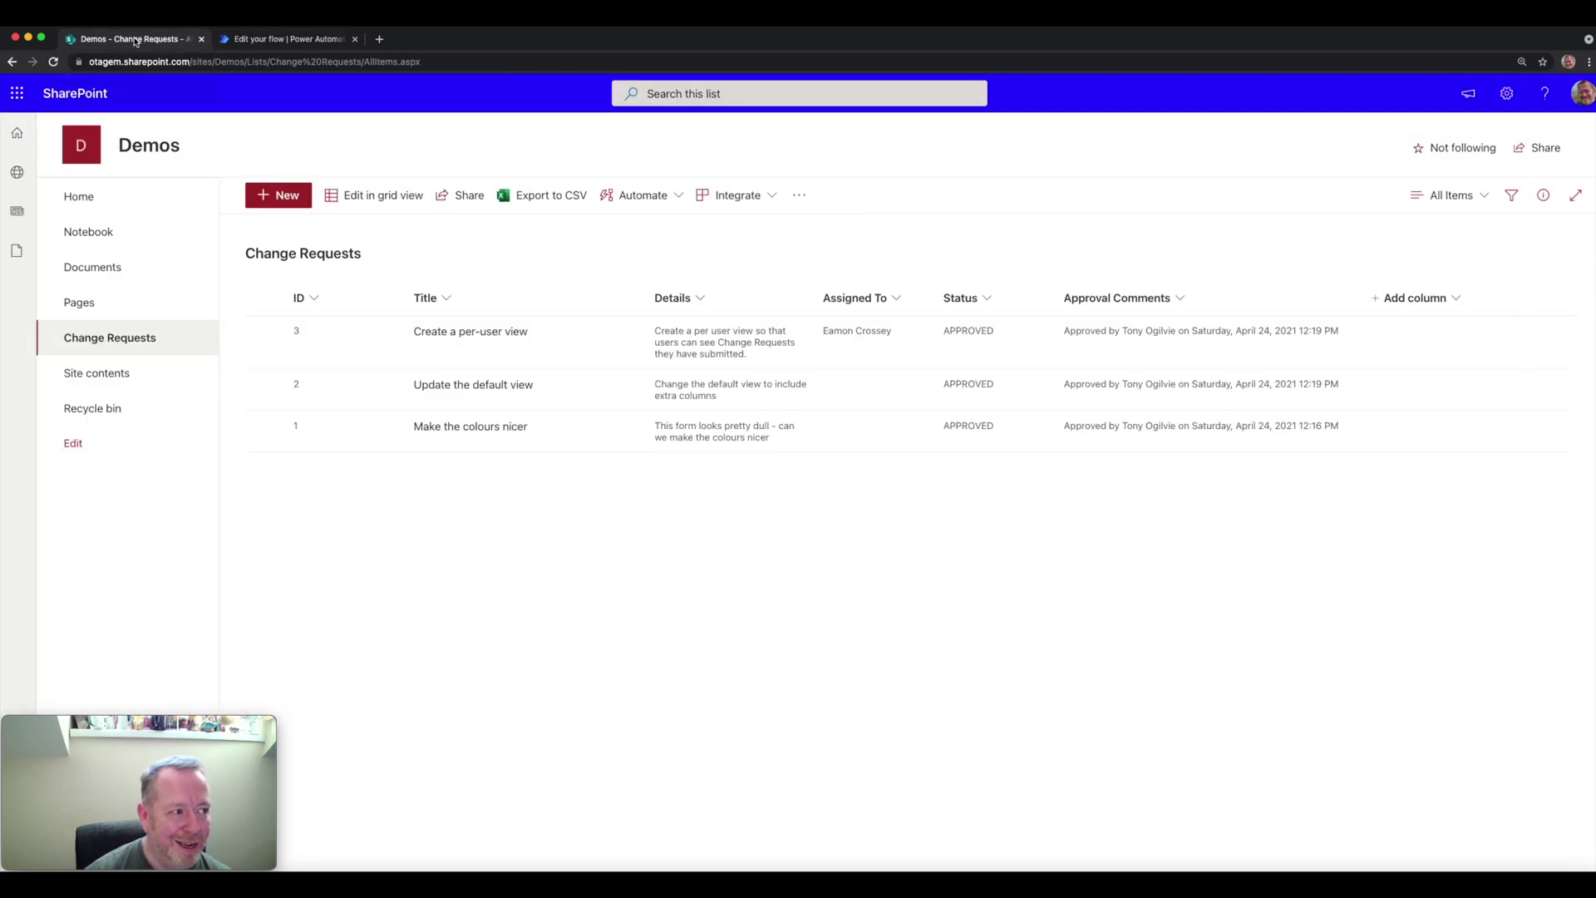
{"action": "left_click", "coordinate": [274, 198]}
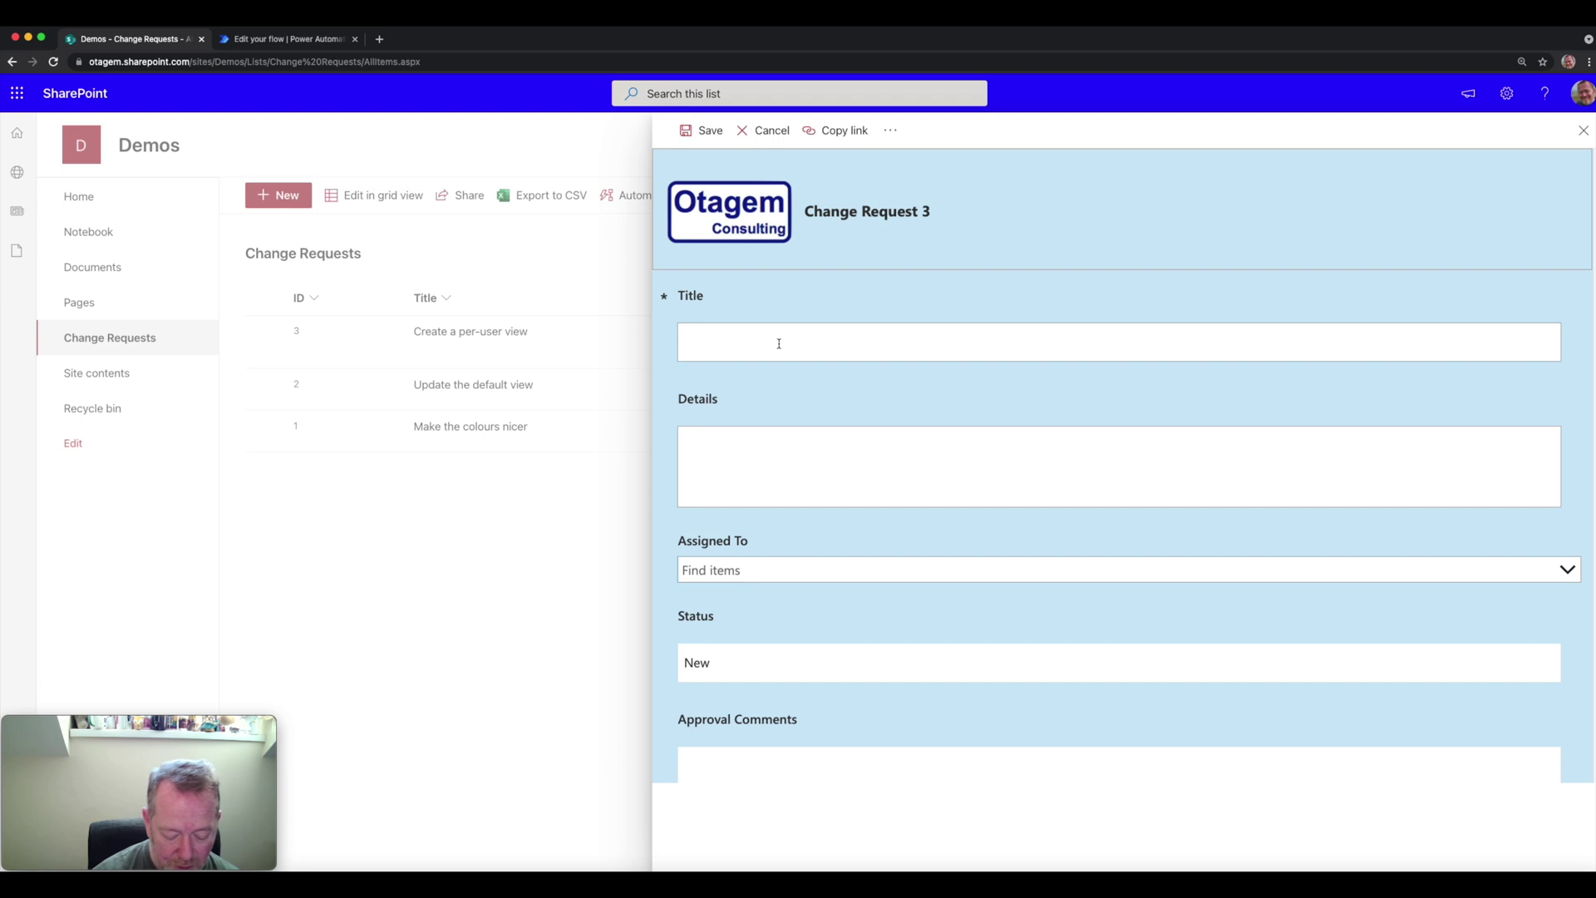
{"action": "type", "text": "Test Lockd"}
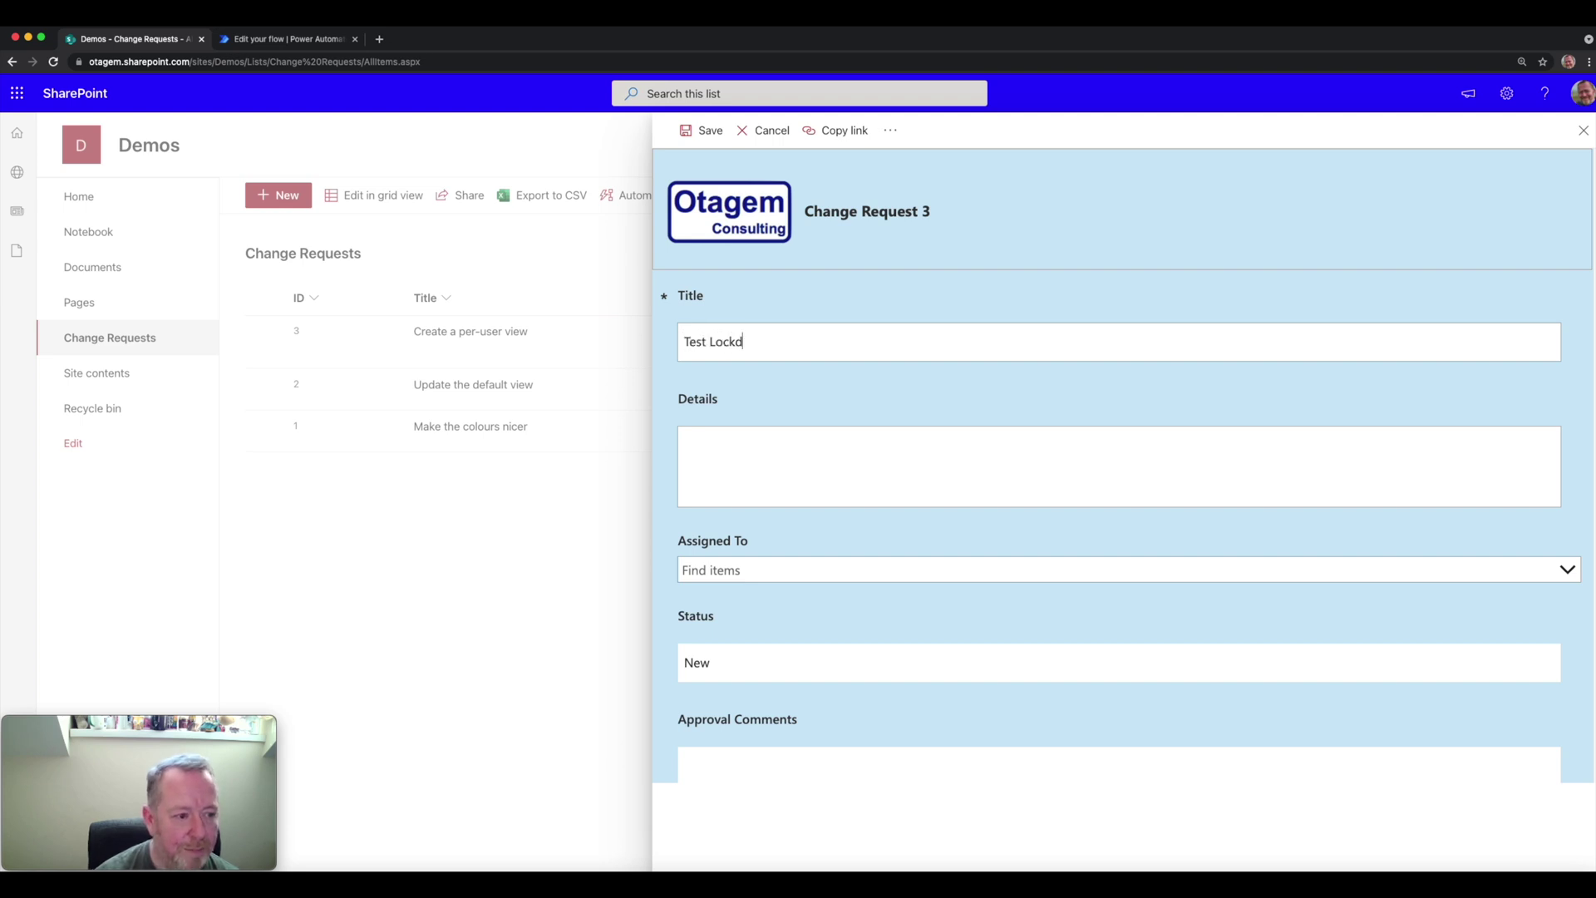
{"action": "type", "text": "own of Changs"}
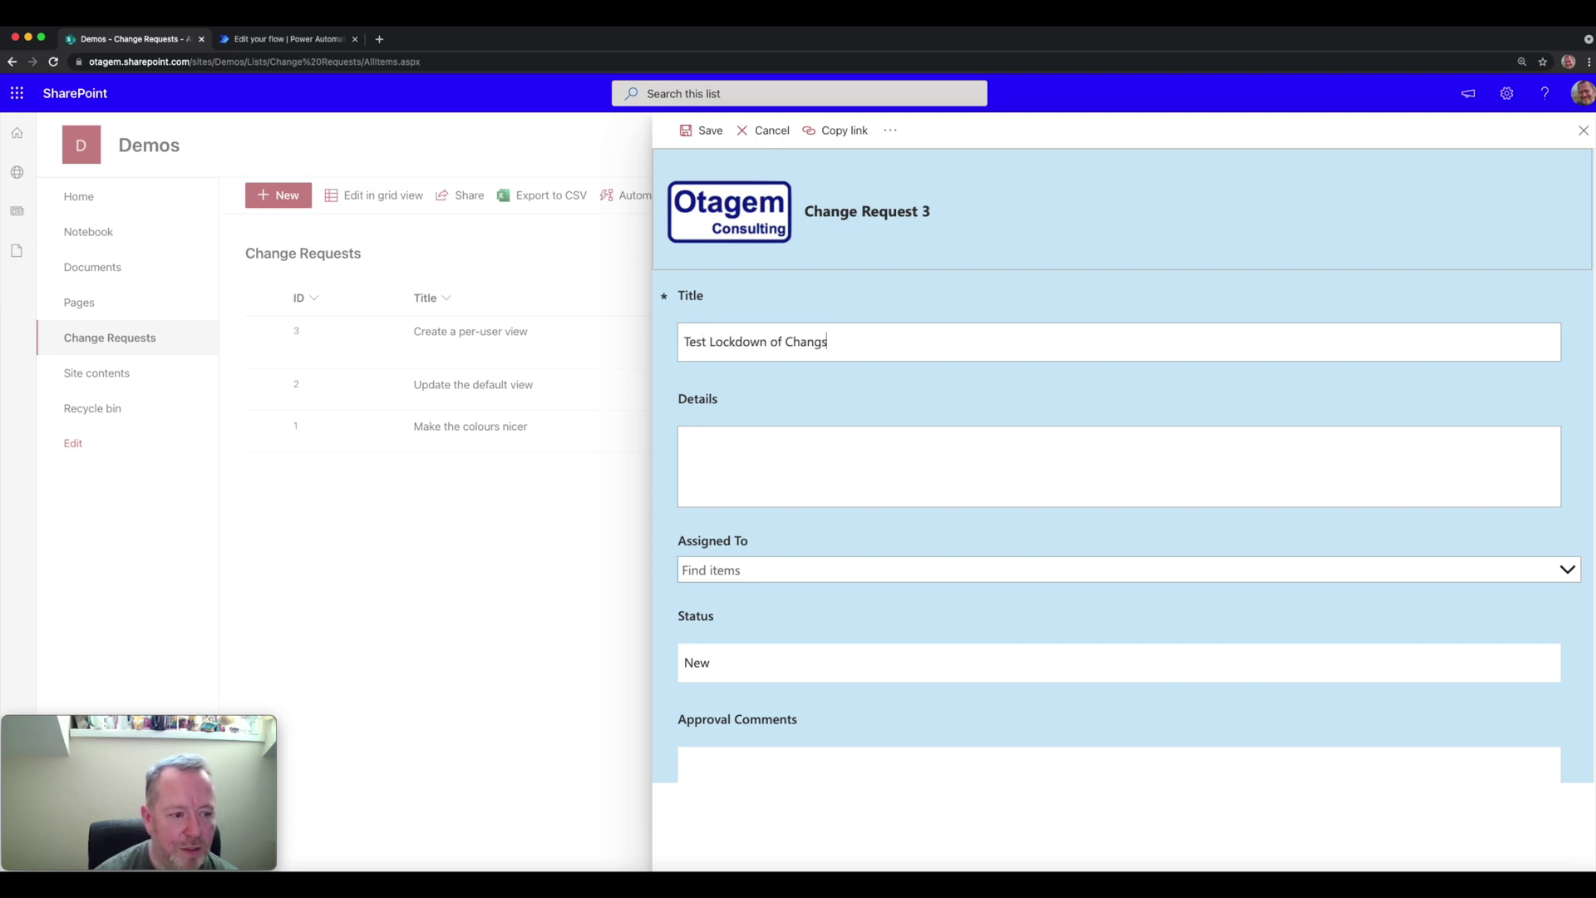
{"action": "key", "text": "BackSpace"}
{"action": "type", "text": "e Requests"}
{"action": "key", "text": "super+a"}
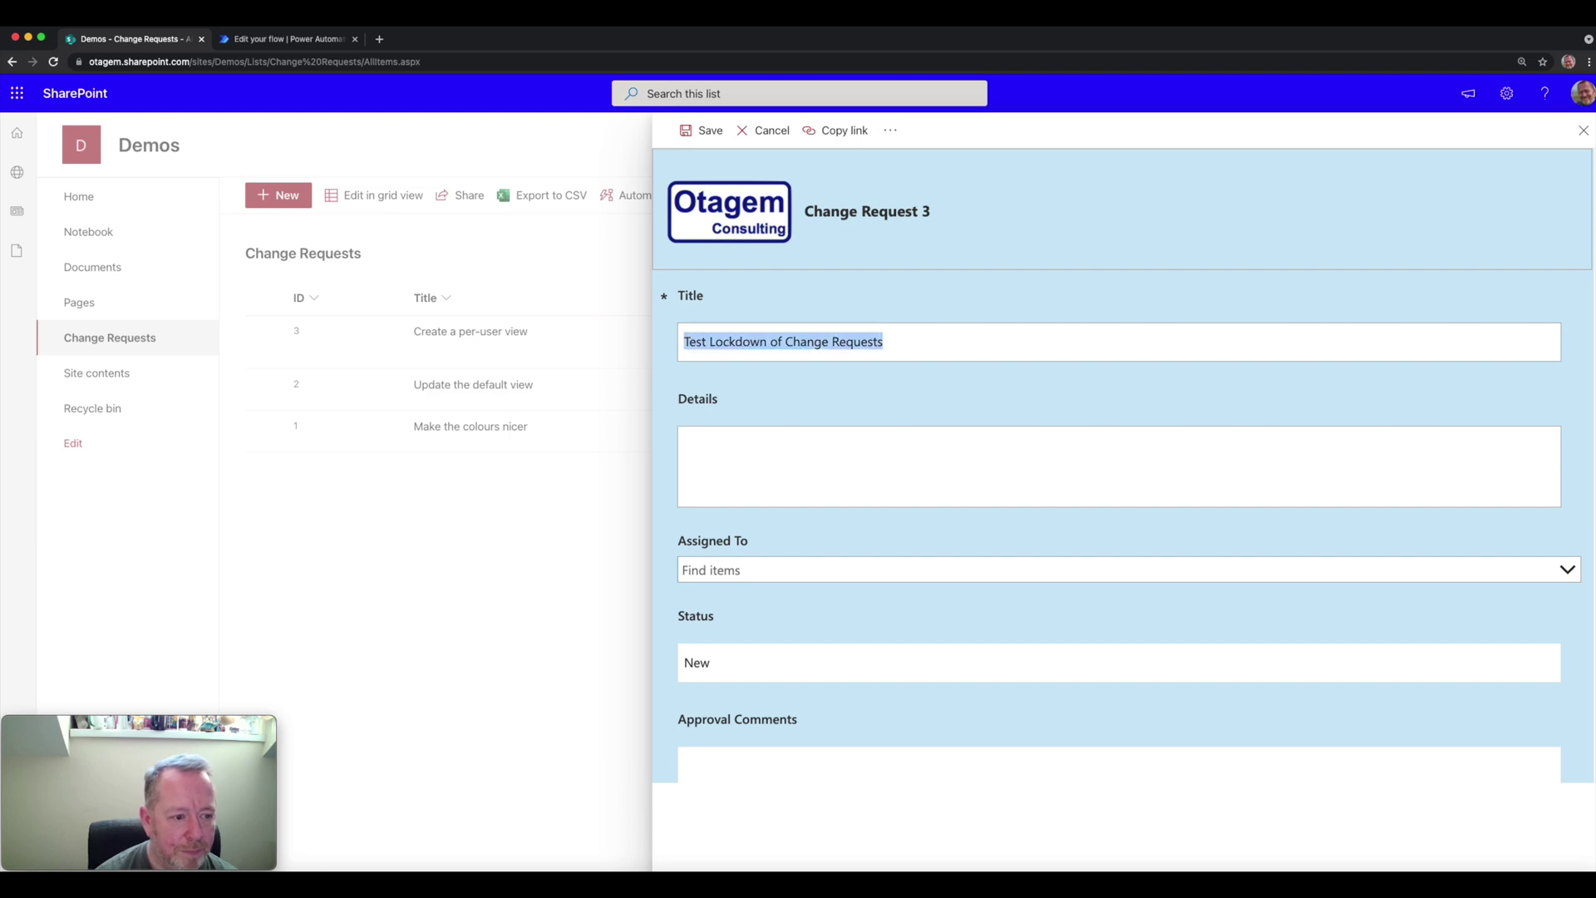
{"action": "key", "text": "super+c"}
{"action": "left_click", "coordinate": [784, 457]}
{"action": "key", "text": "super+v"}
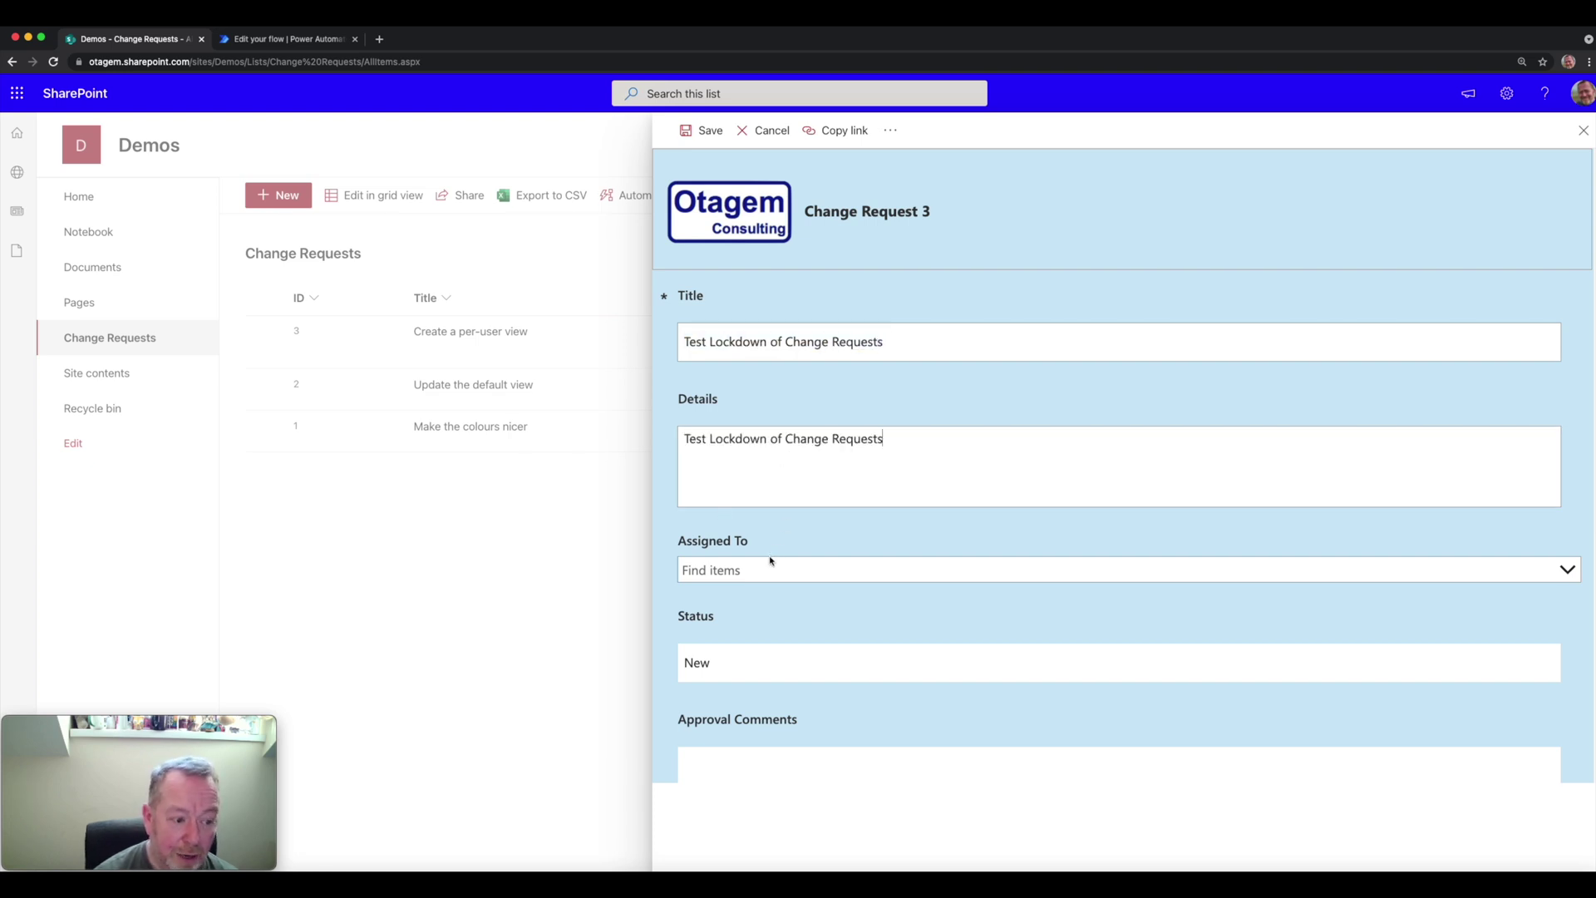
Step: Assign the new change request to a colleague found by first name and save the item
{"action": "left_click", "coordinate": [768, 569]}
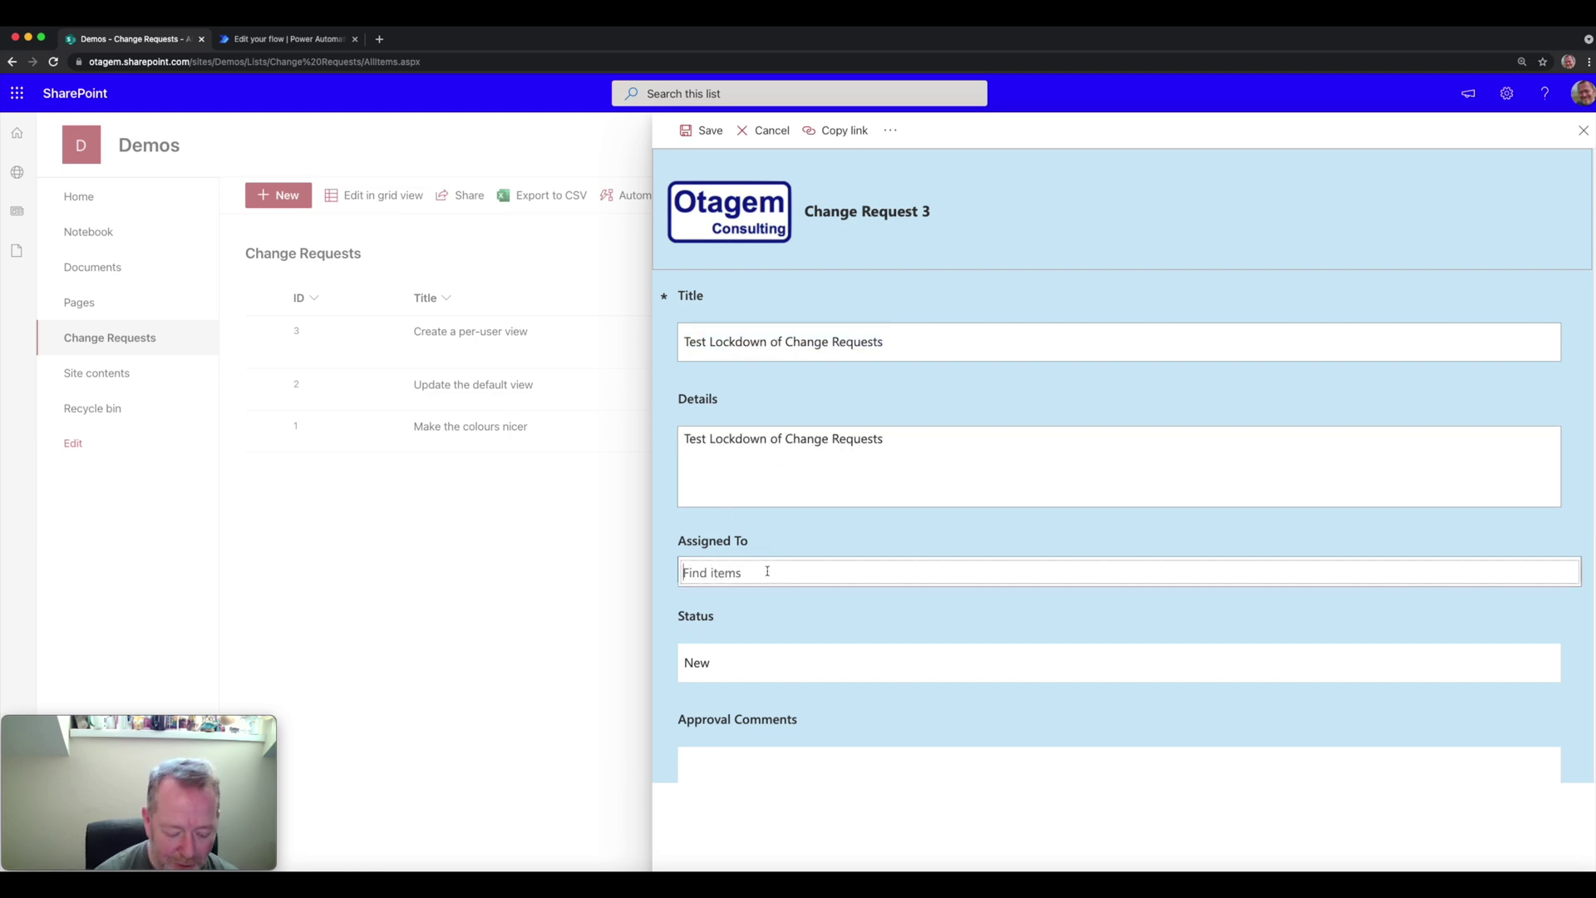
{"action": "type", "text": "eamon"}
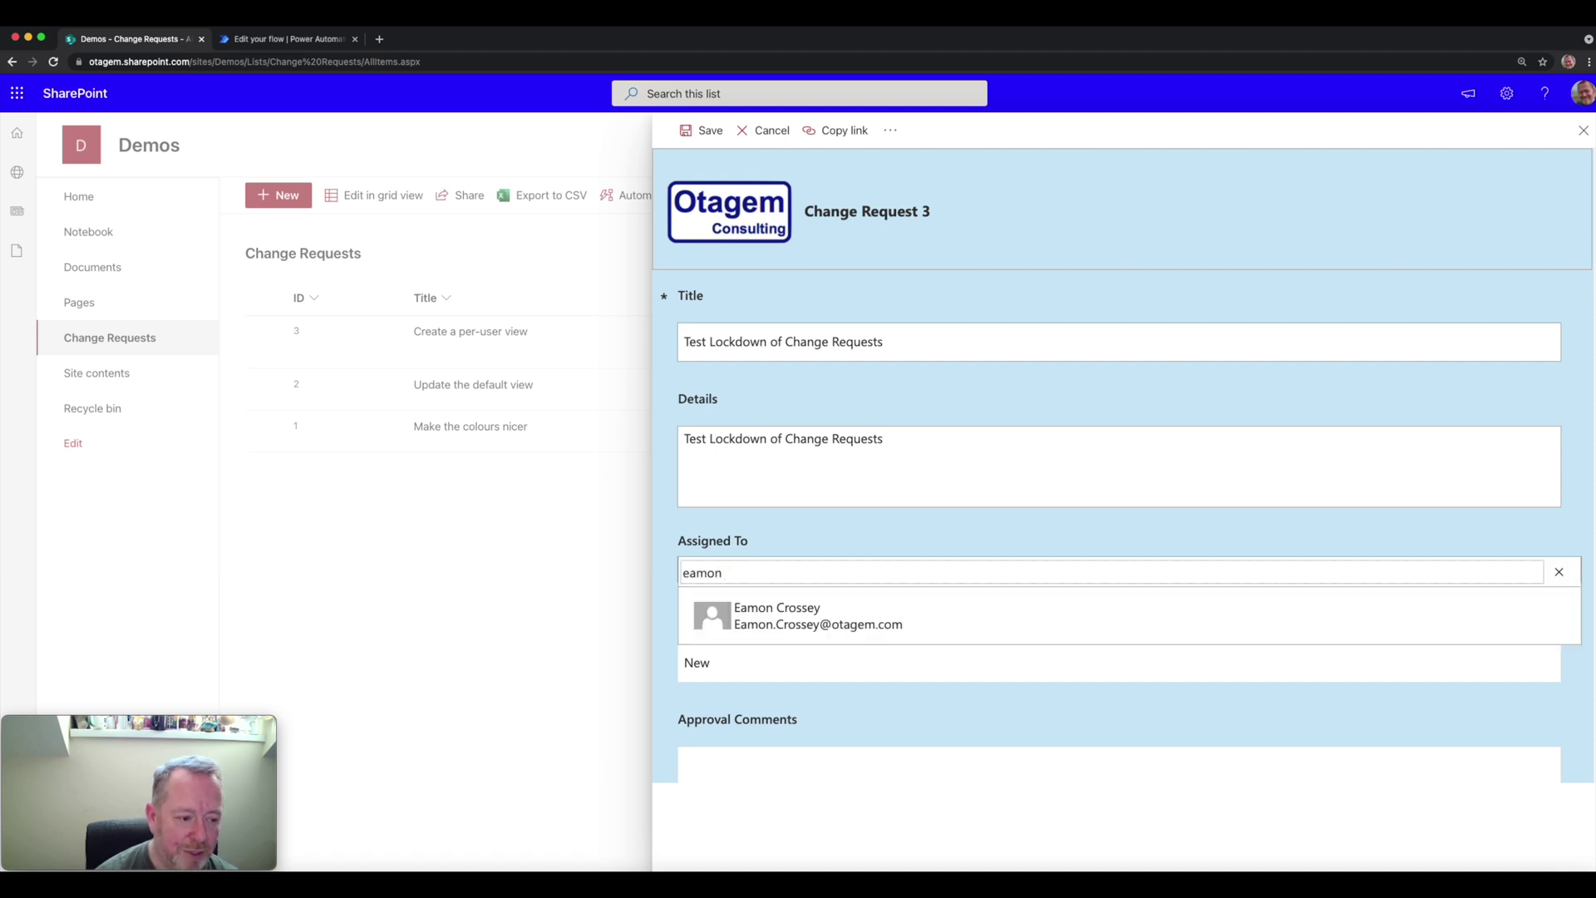
{"action": "left_click", "coordinate": [790, 611]}
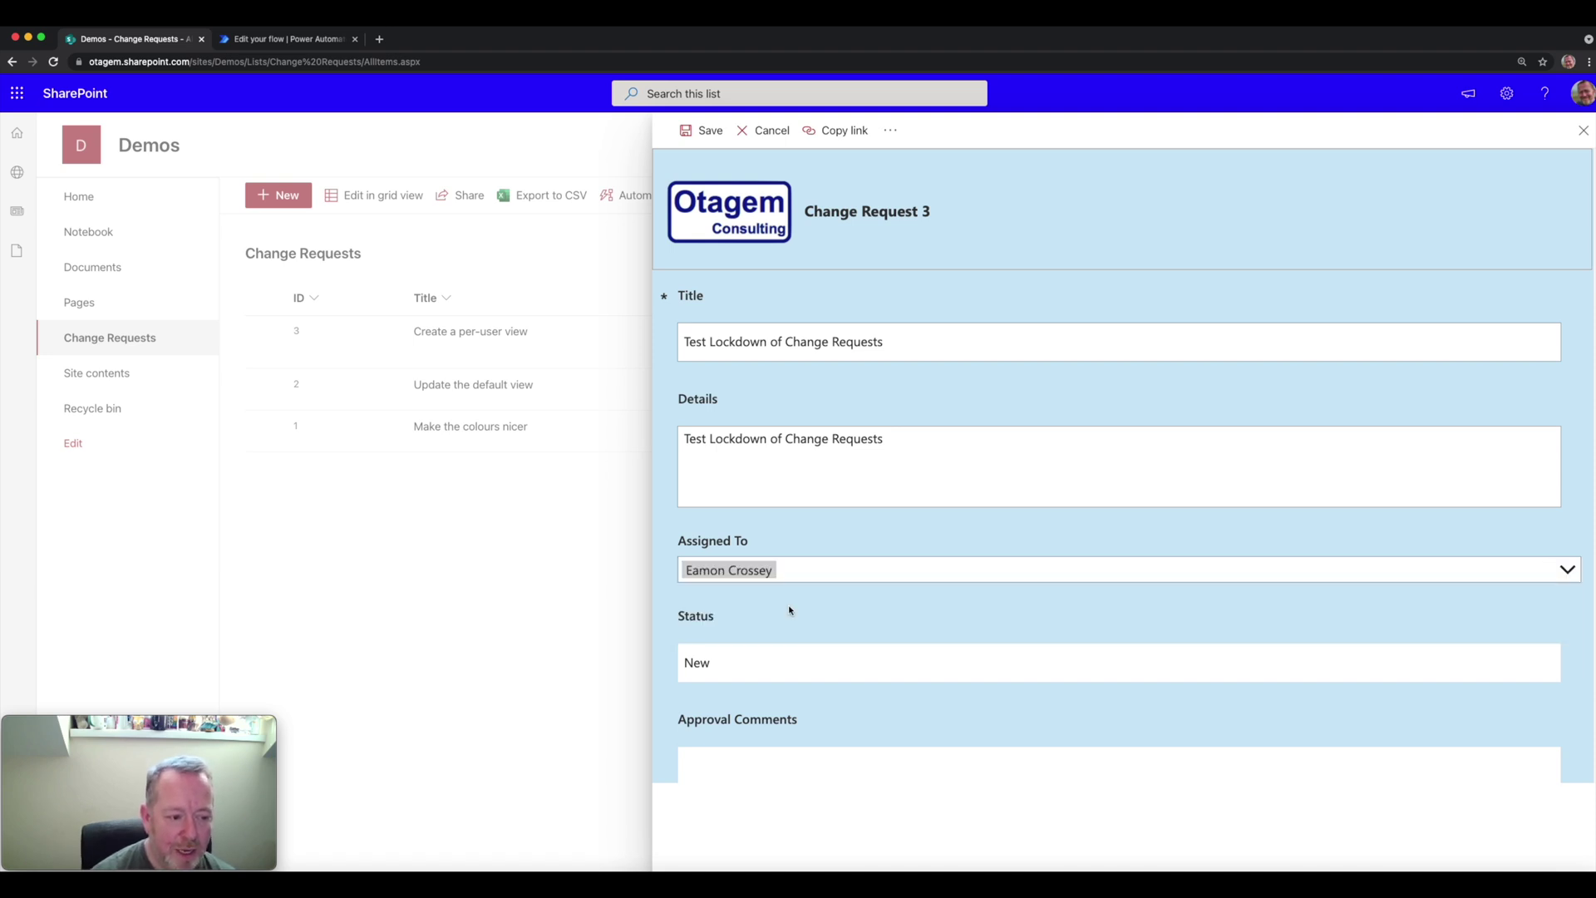
{"action": "left_click", "coordinate": [703, 139]}
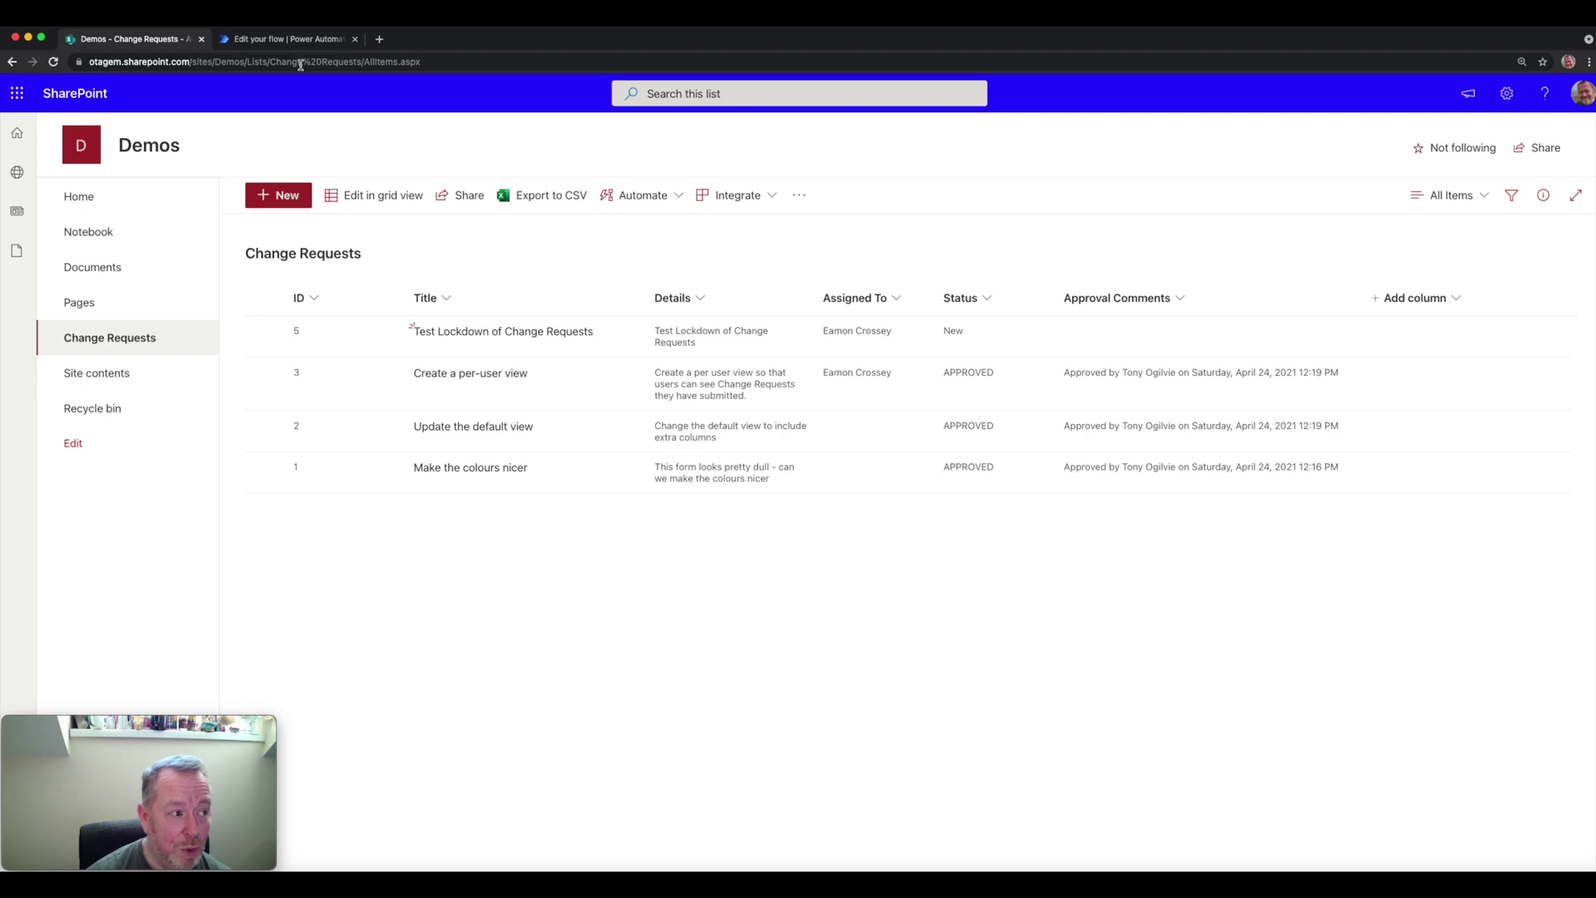
Step: Switch back to Power Automate, show all runs of the lockdown flow and refresh the run history
{"action": "left_click", "coordinate": [282, 39]}
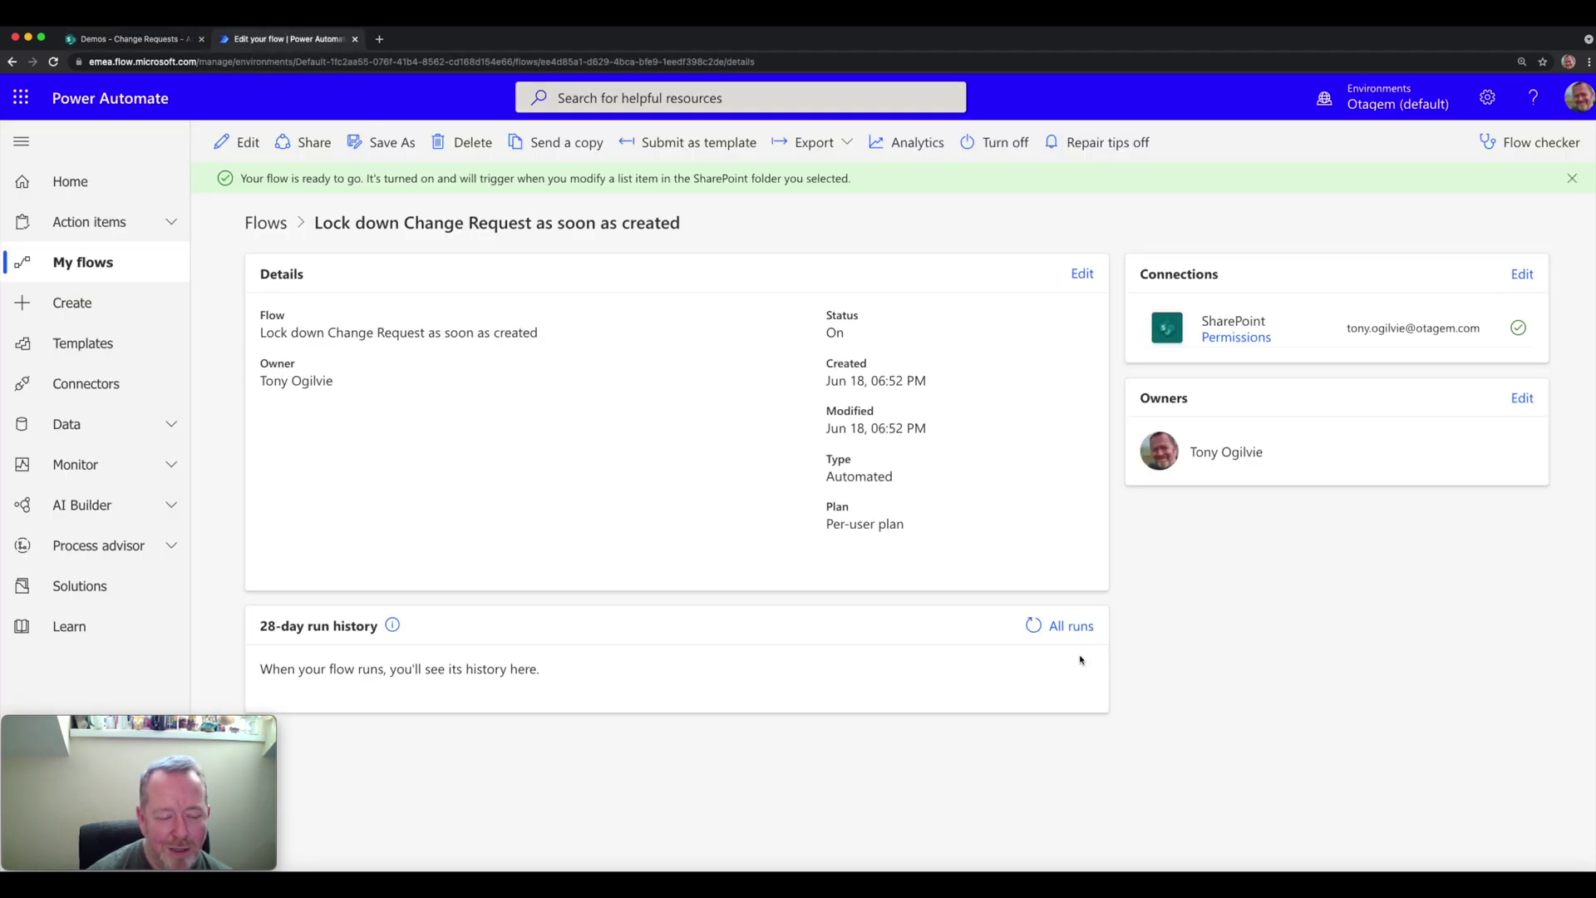
{"action": "left_click", "coordinate": [1067, 632]}
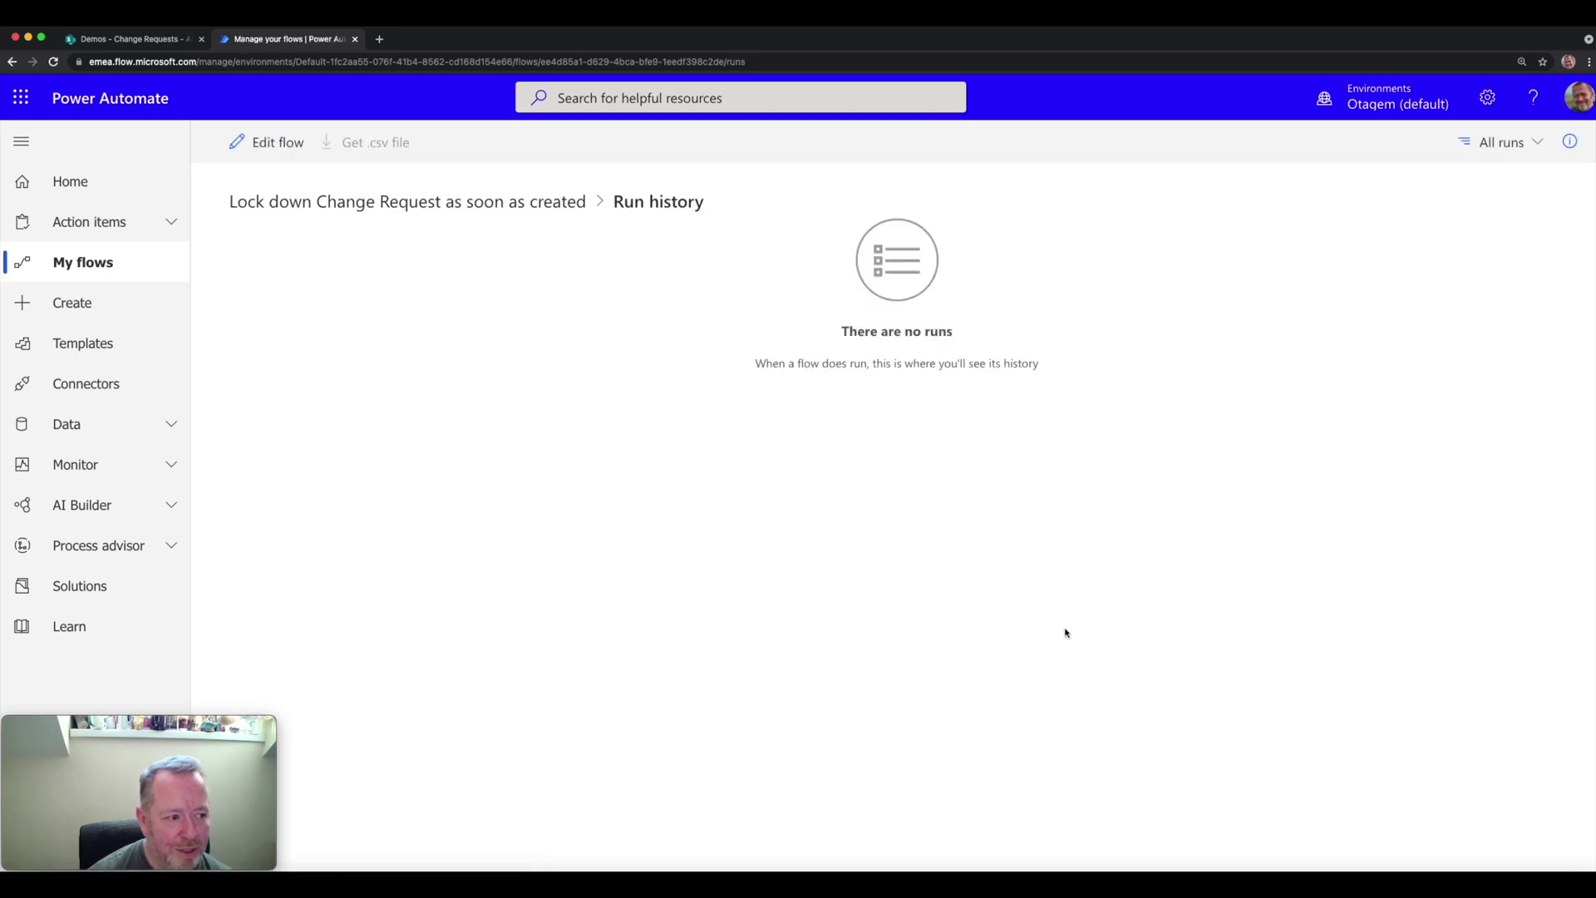
{"action": "left_click", "coordinate": [53, 63]}
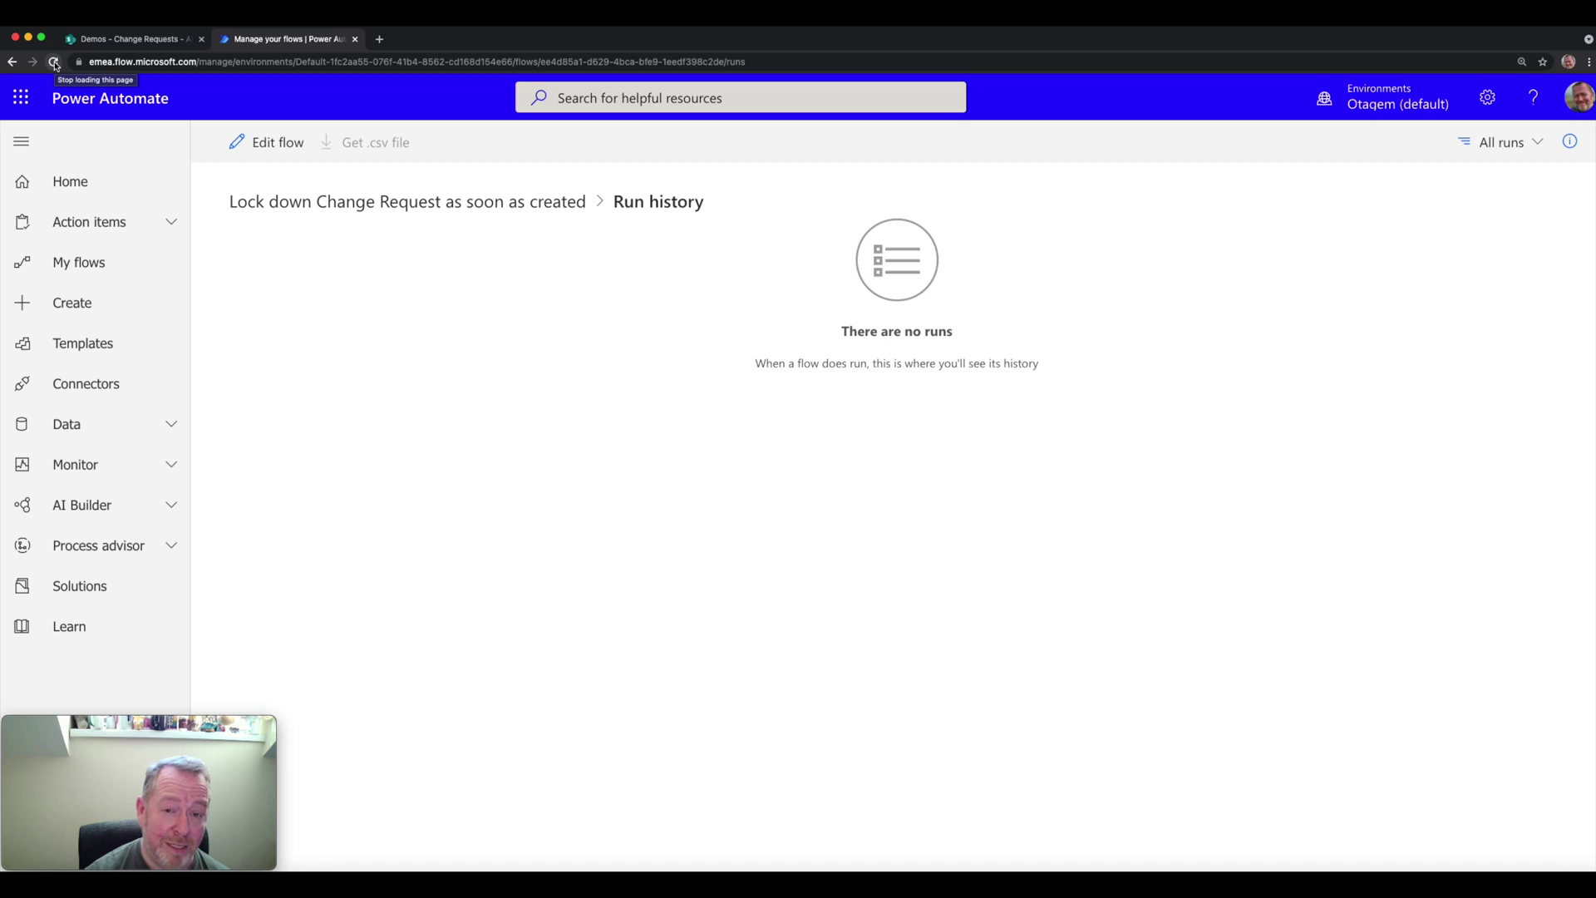
{"action": "left_click", "coordinate": [53, 63]}
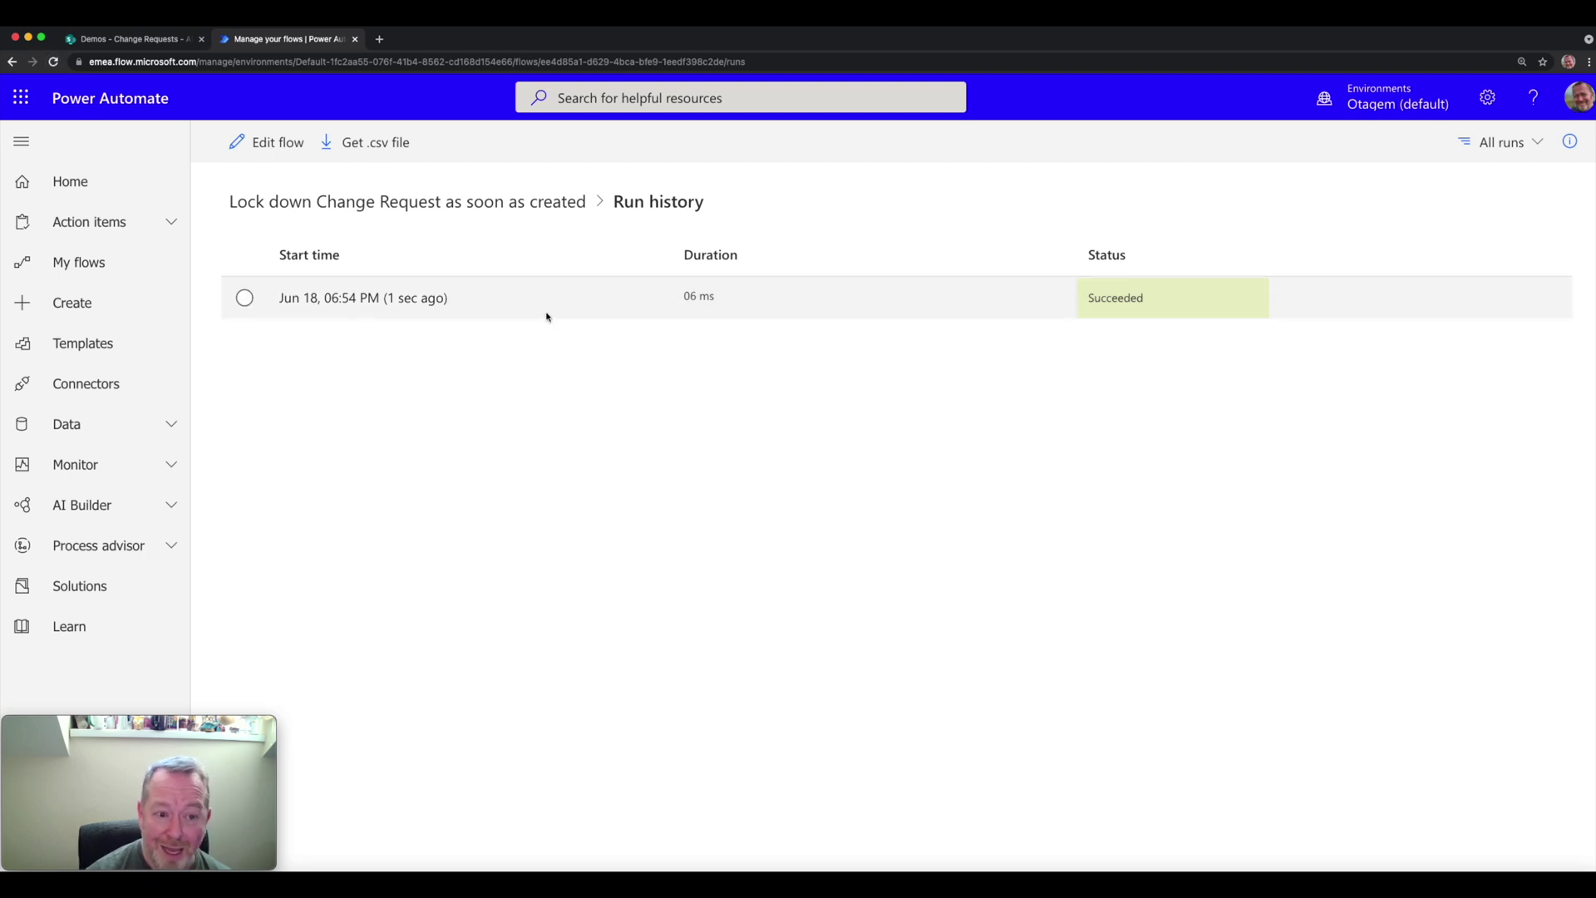
Step: Open the latest run and examine the inputs and outputs of its trigger and HTTP request
{"action": "left_click", "coordinate": [409, 298]}
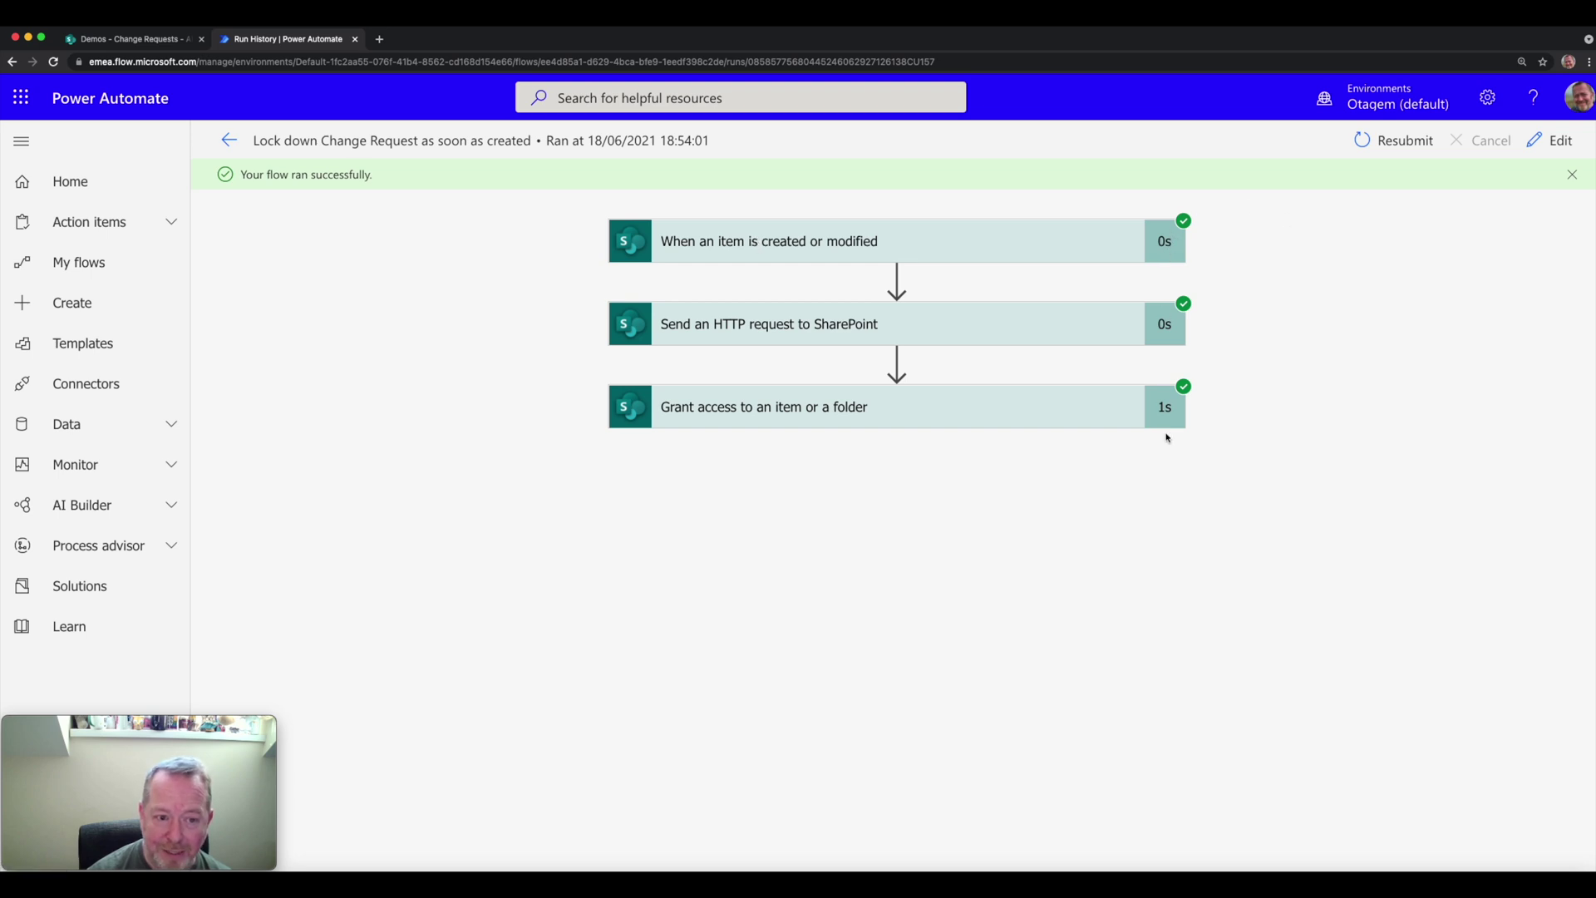
{"action": "left_click", "coordinate": [766, 248]}
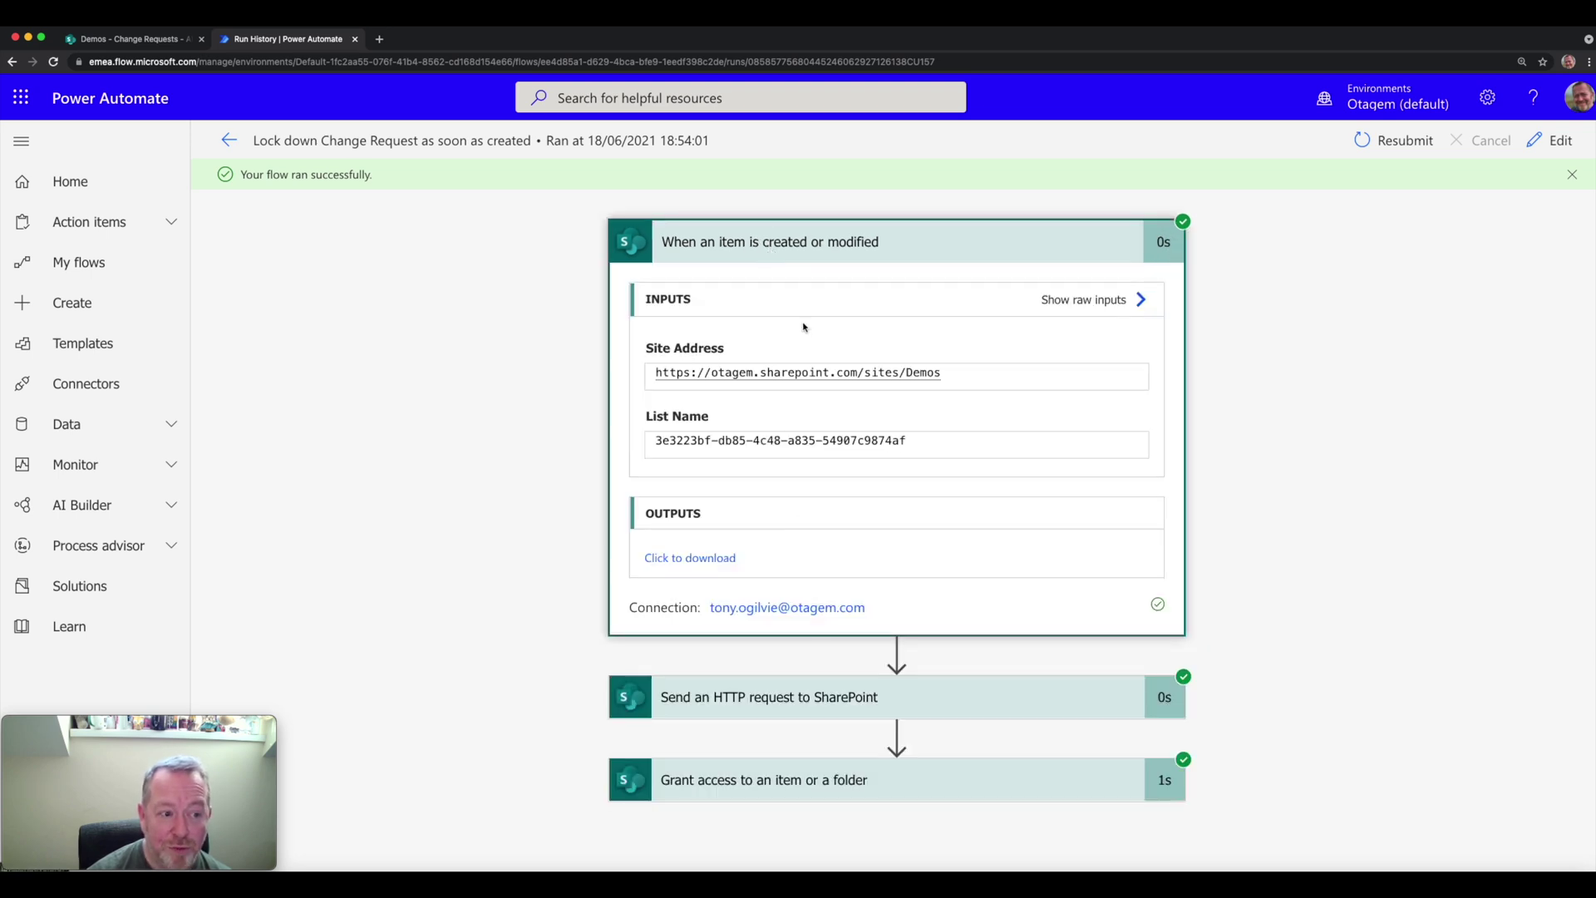
{"action": "left_click", "coordinate": [793, 252]}
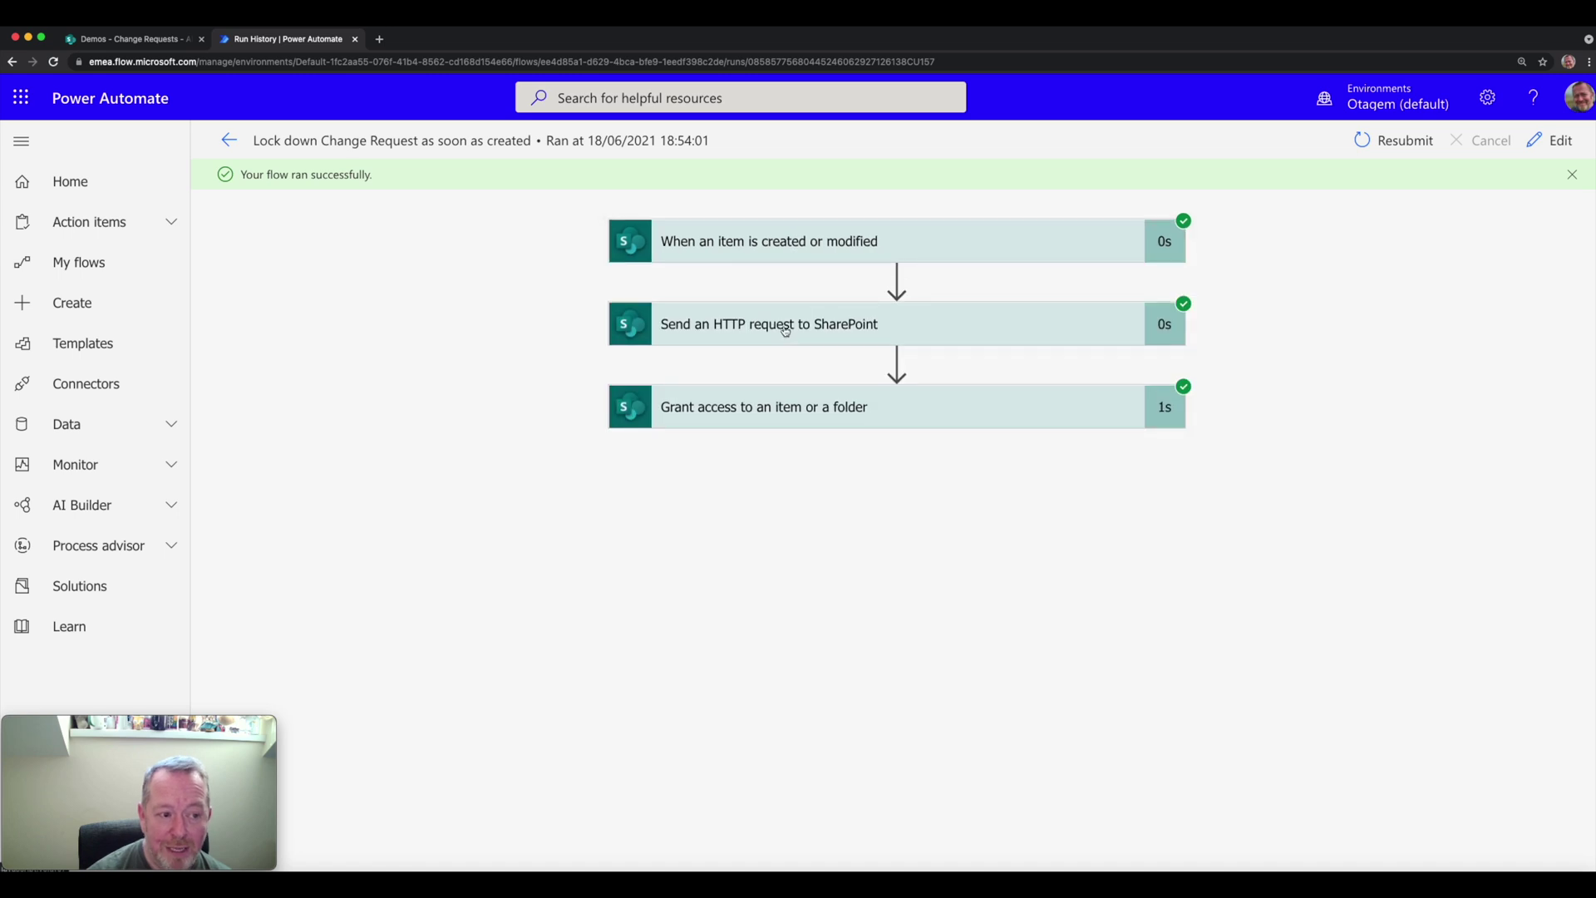
{"action": "left_click", "coordinate": [790, 328]}
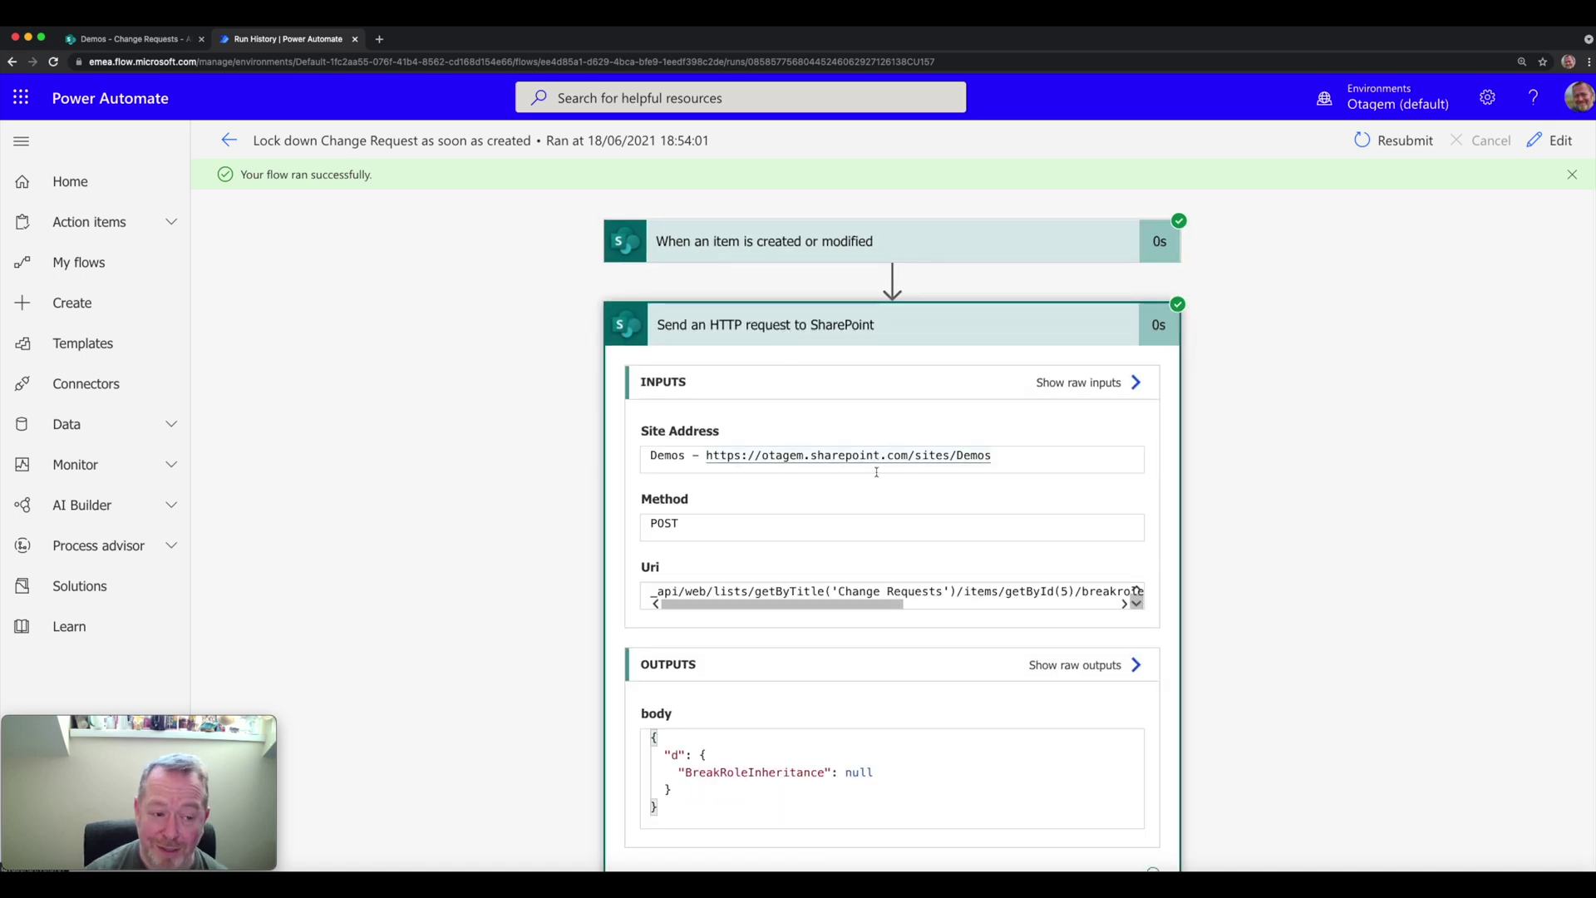
{"action": "scroll", "coordinate": [877, 471], "scroll_direction": "down", "scroll_amount": 1}
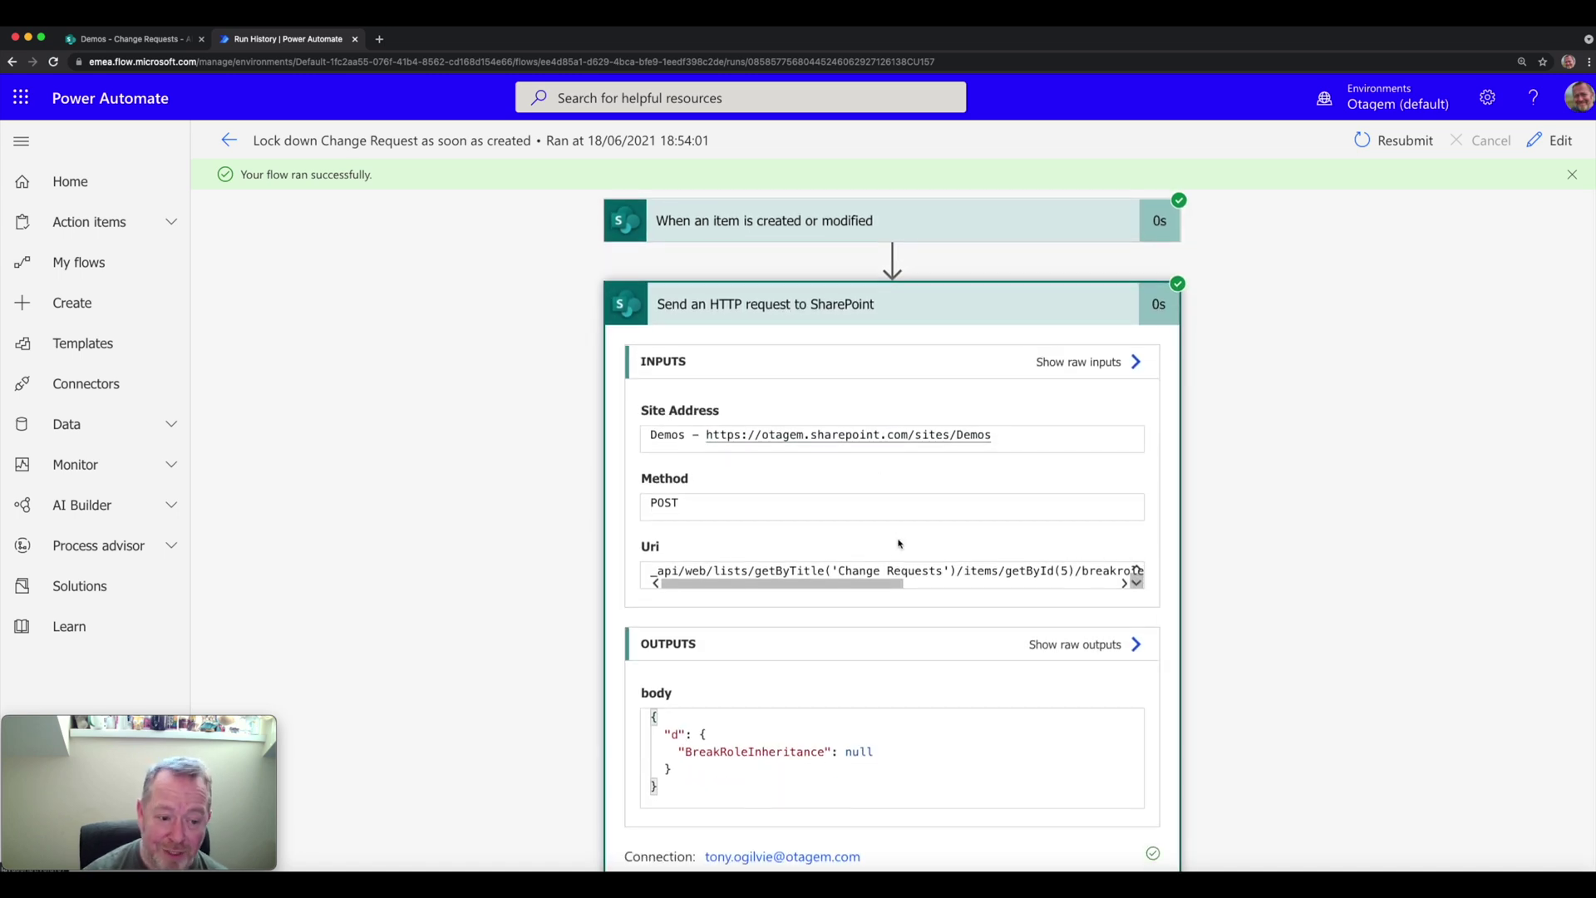
Step: Examine the inputs of the run's "Grant access to an item or a folder" action, and return to the flow's details
{"action": "left_click", "coordinate": [775, 314]}
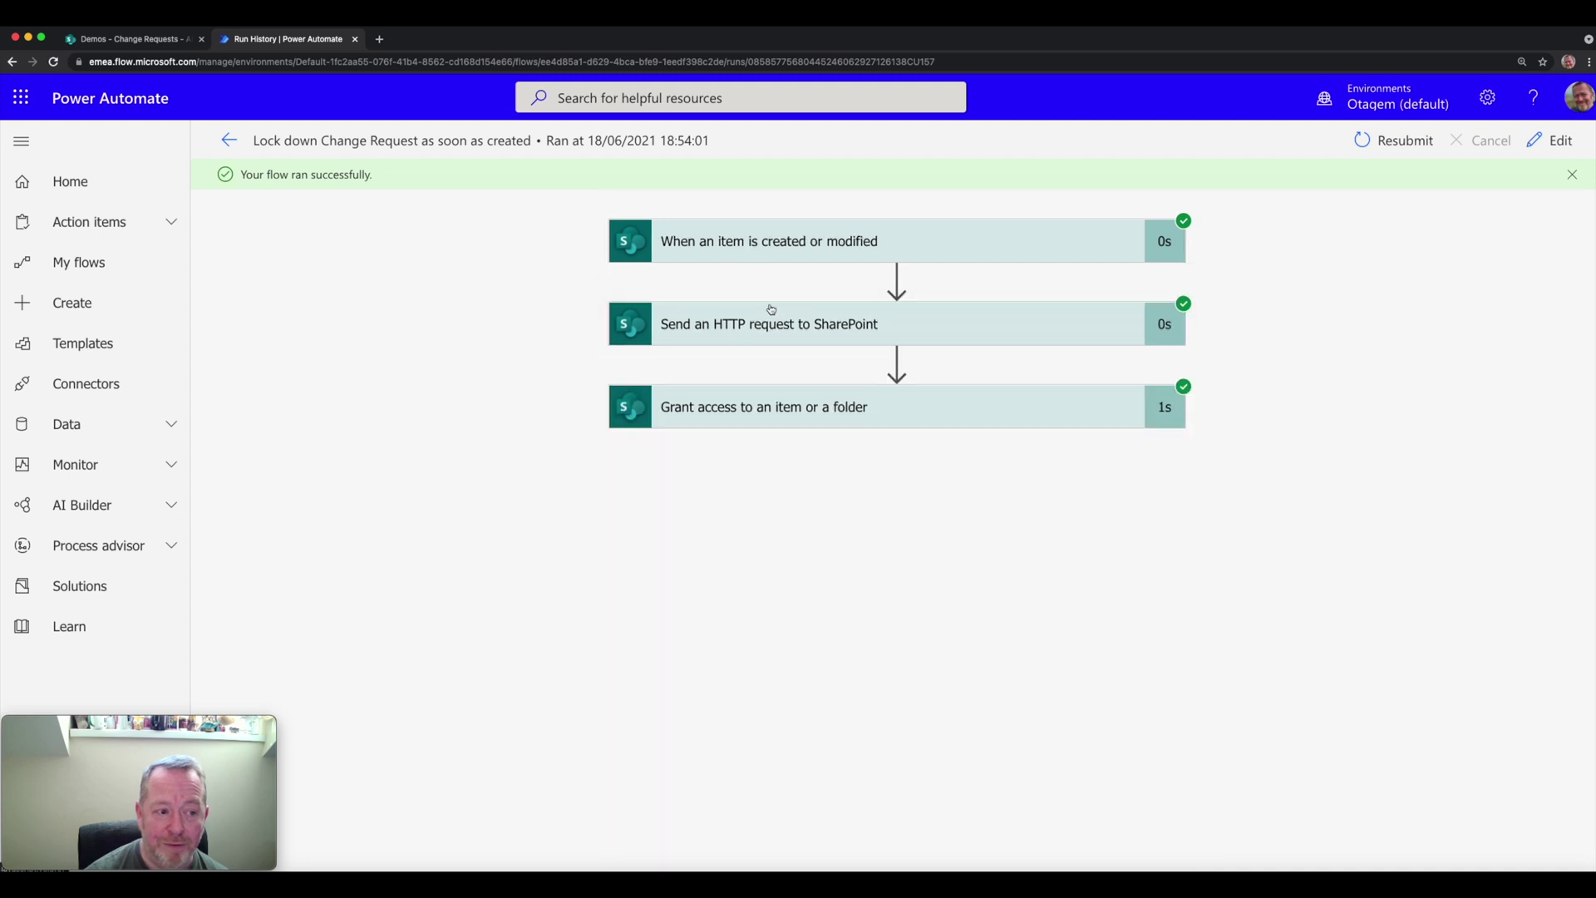
{"action": "left_click", "coordinate": [782, 410]}
{"action": "scroll", "coordinate": [781, 412], "scroll_direction": "down", "scroll_amount": 3}
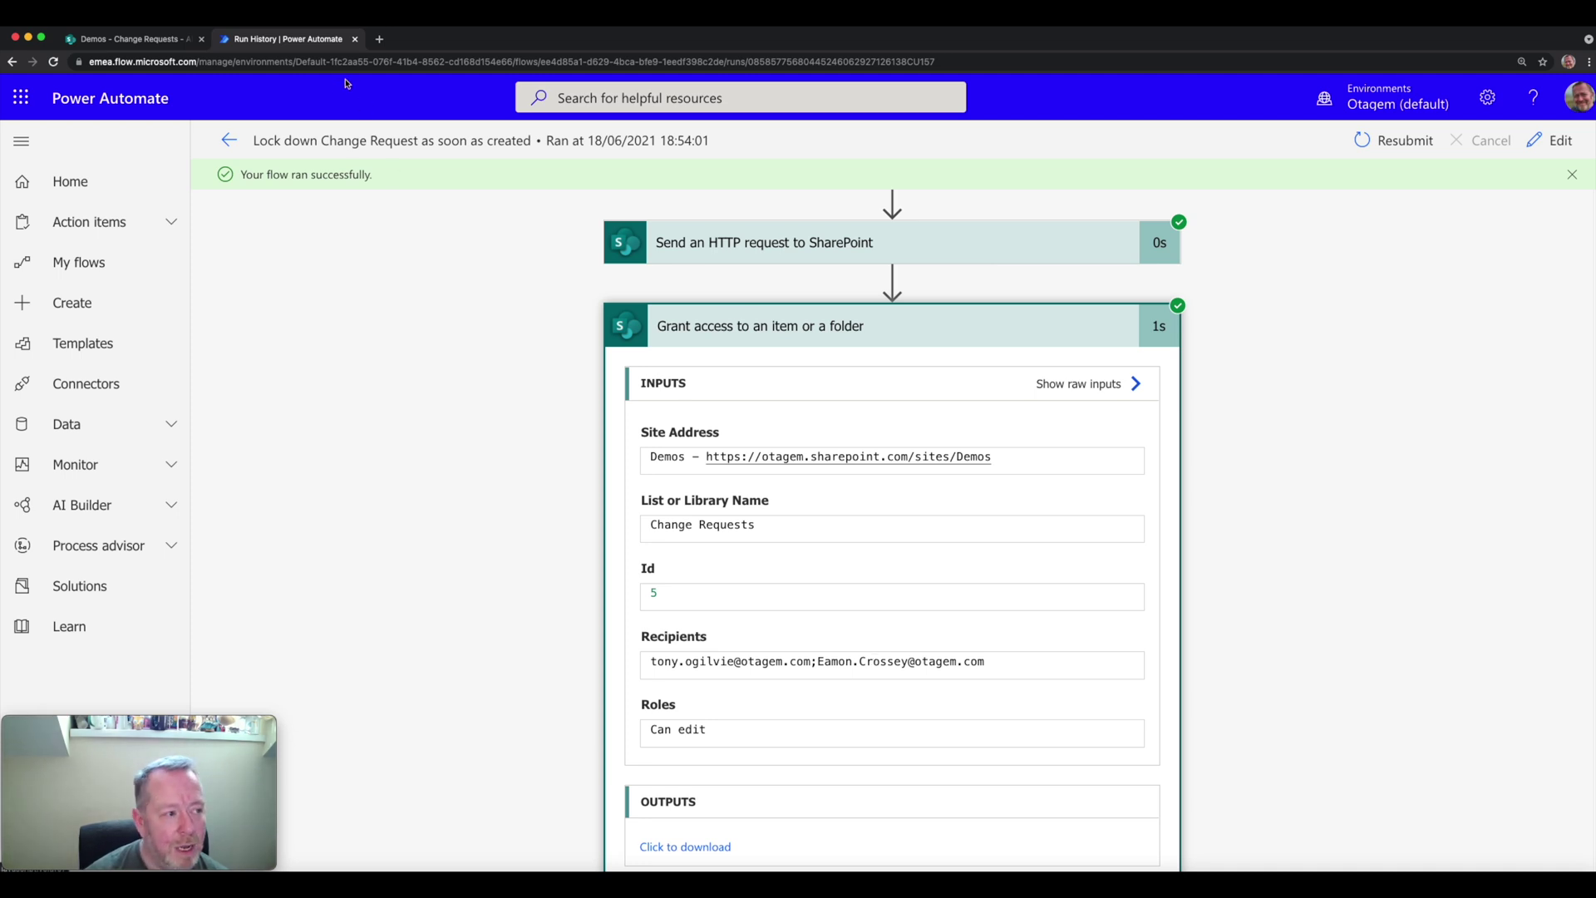
{"action": "left_click", "coordinate": [227, 146]}
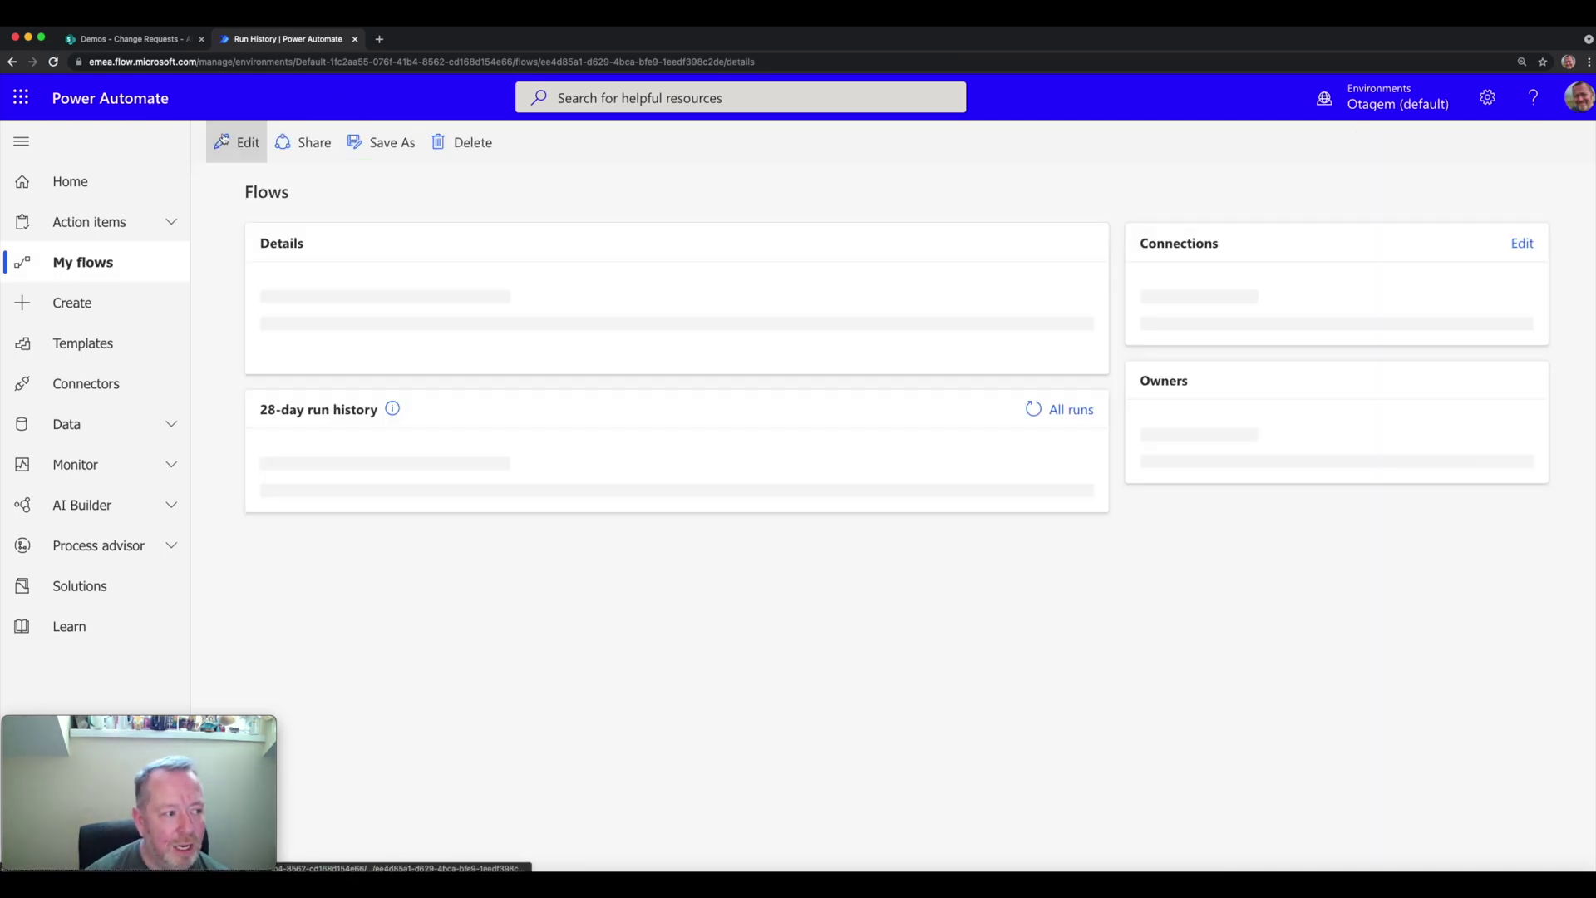
Step: Switch to the SharePoint Change Requests list and review the access and advanced permissions of the "Test Lockdown of Change Requests" item
{"action": "left_click", "coordinate": [113, 39]}
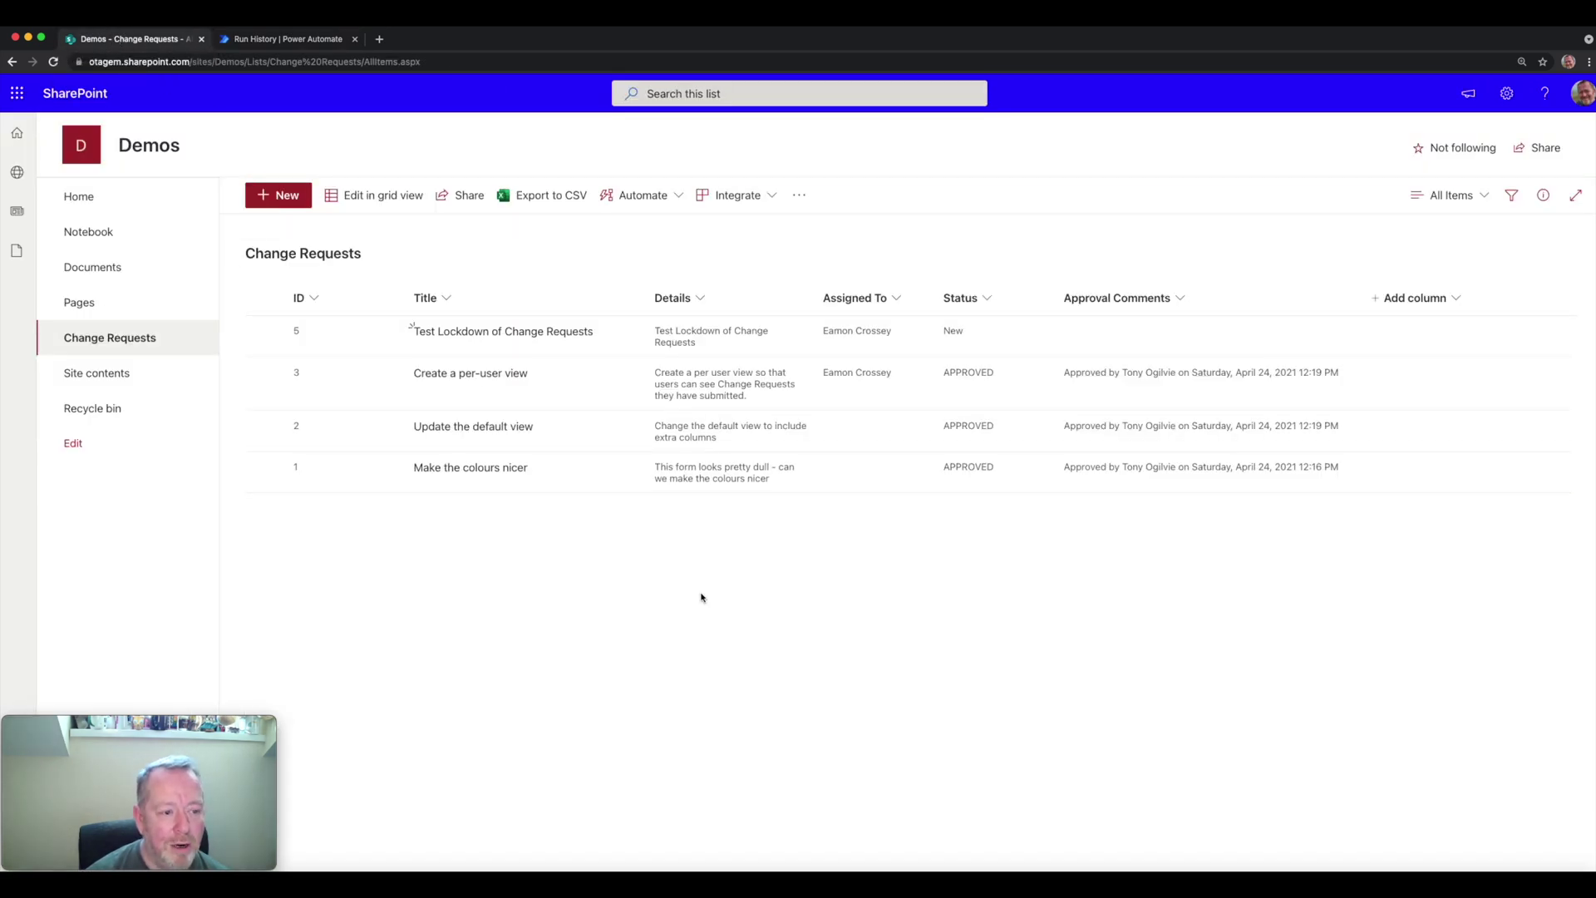
{"action": "mouse_move", "coordinate": [568, 339]}
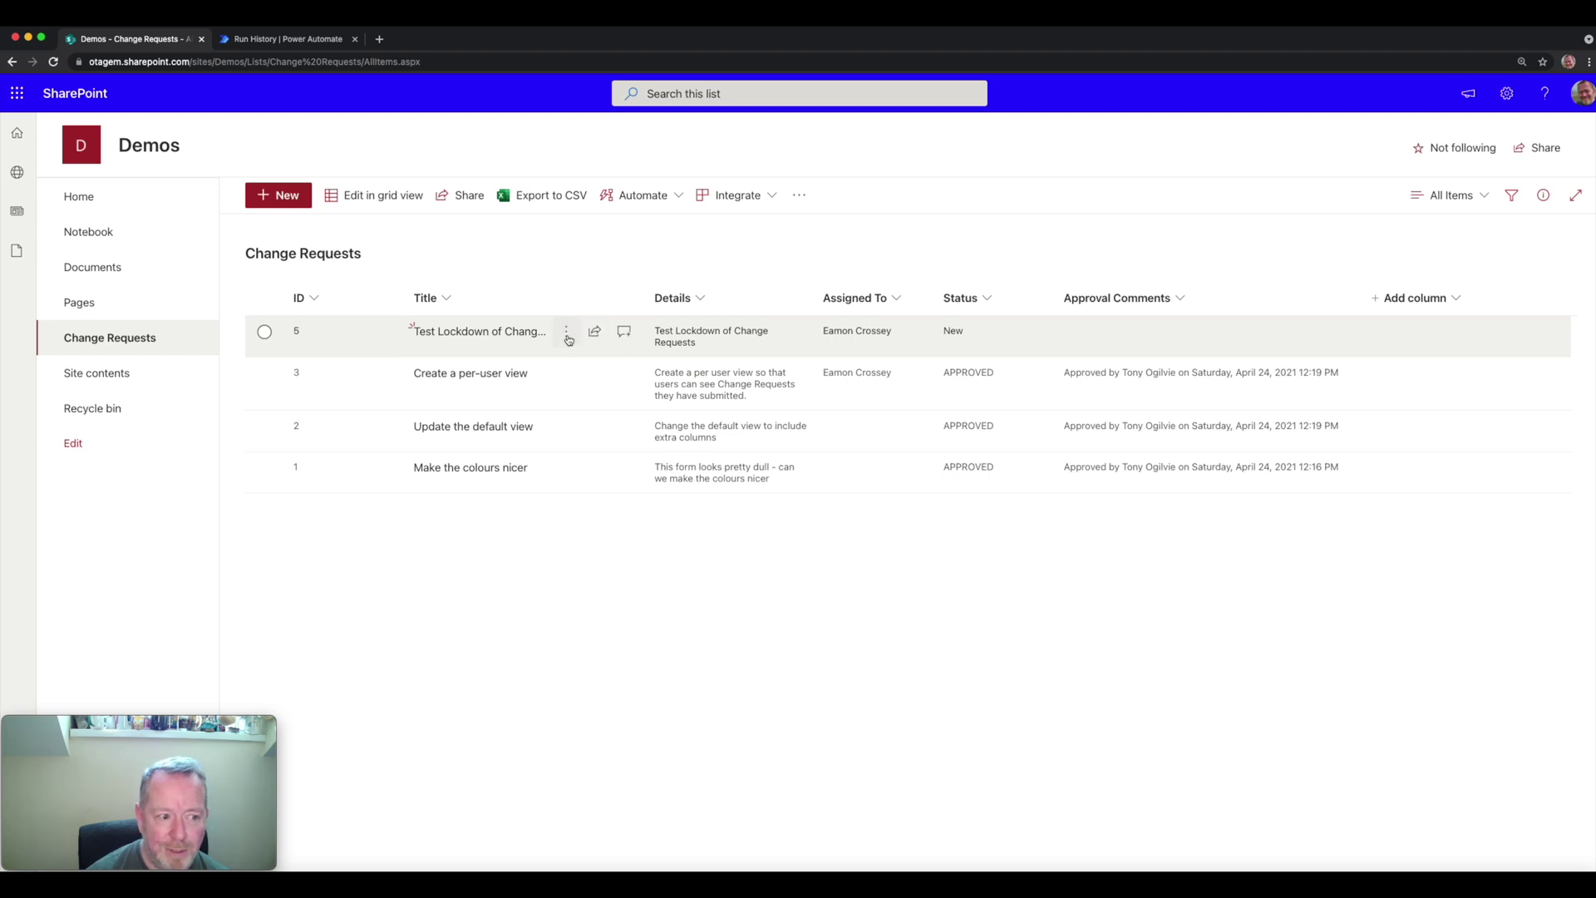
{"action": "left_click", "coordinate": [569, 339]}
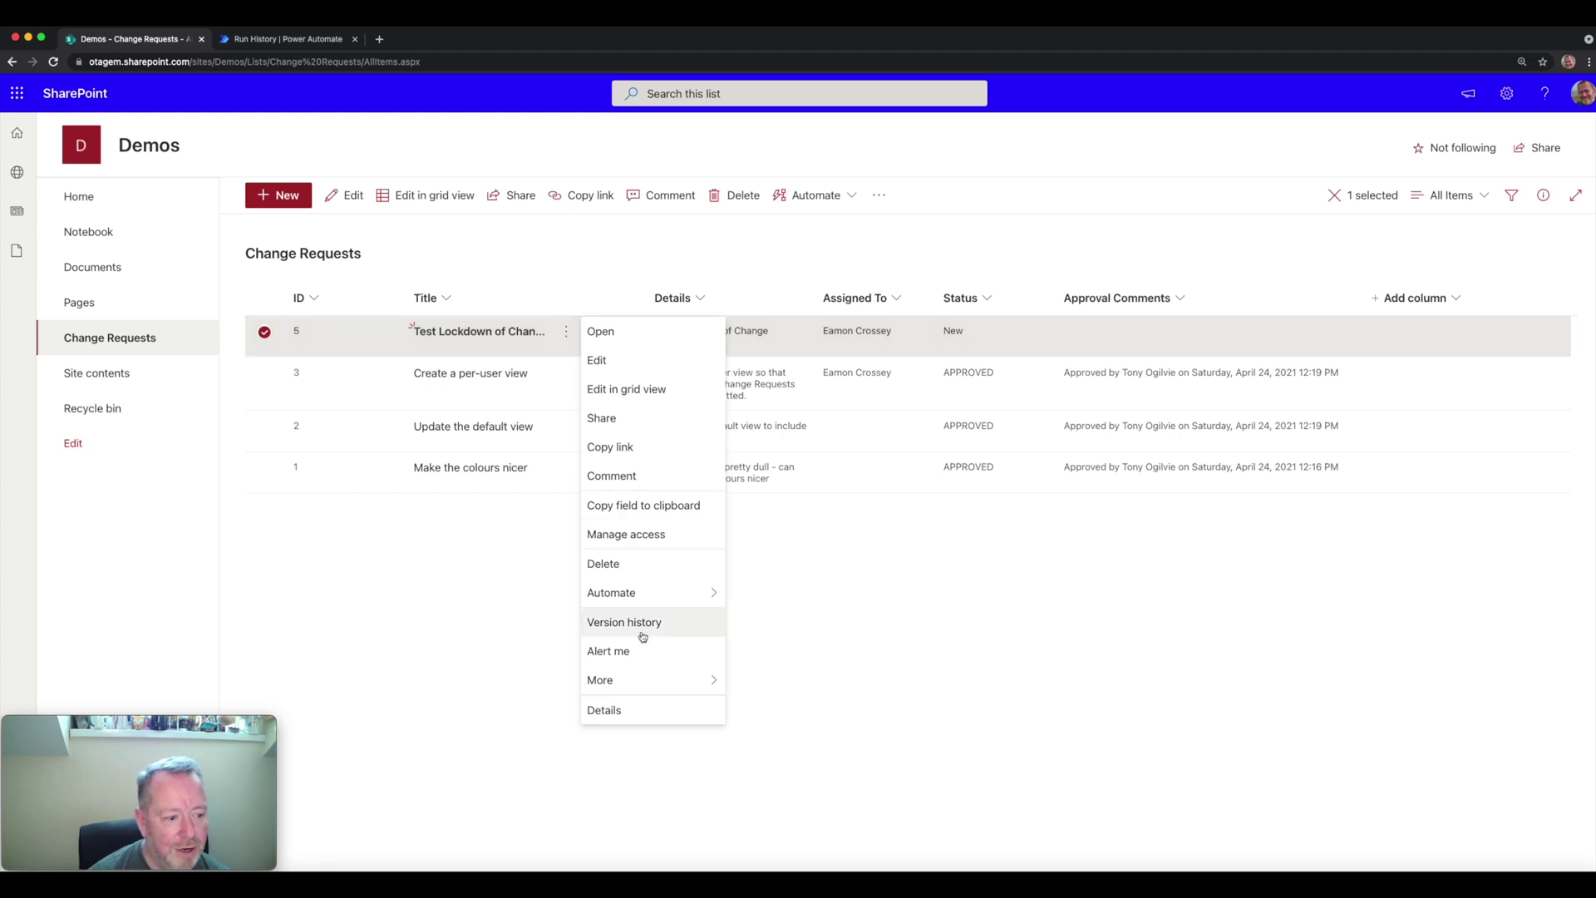
{"action": "left_click", "coordinate": [638, 535]}
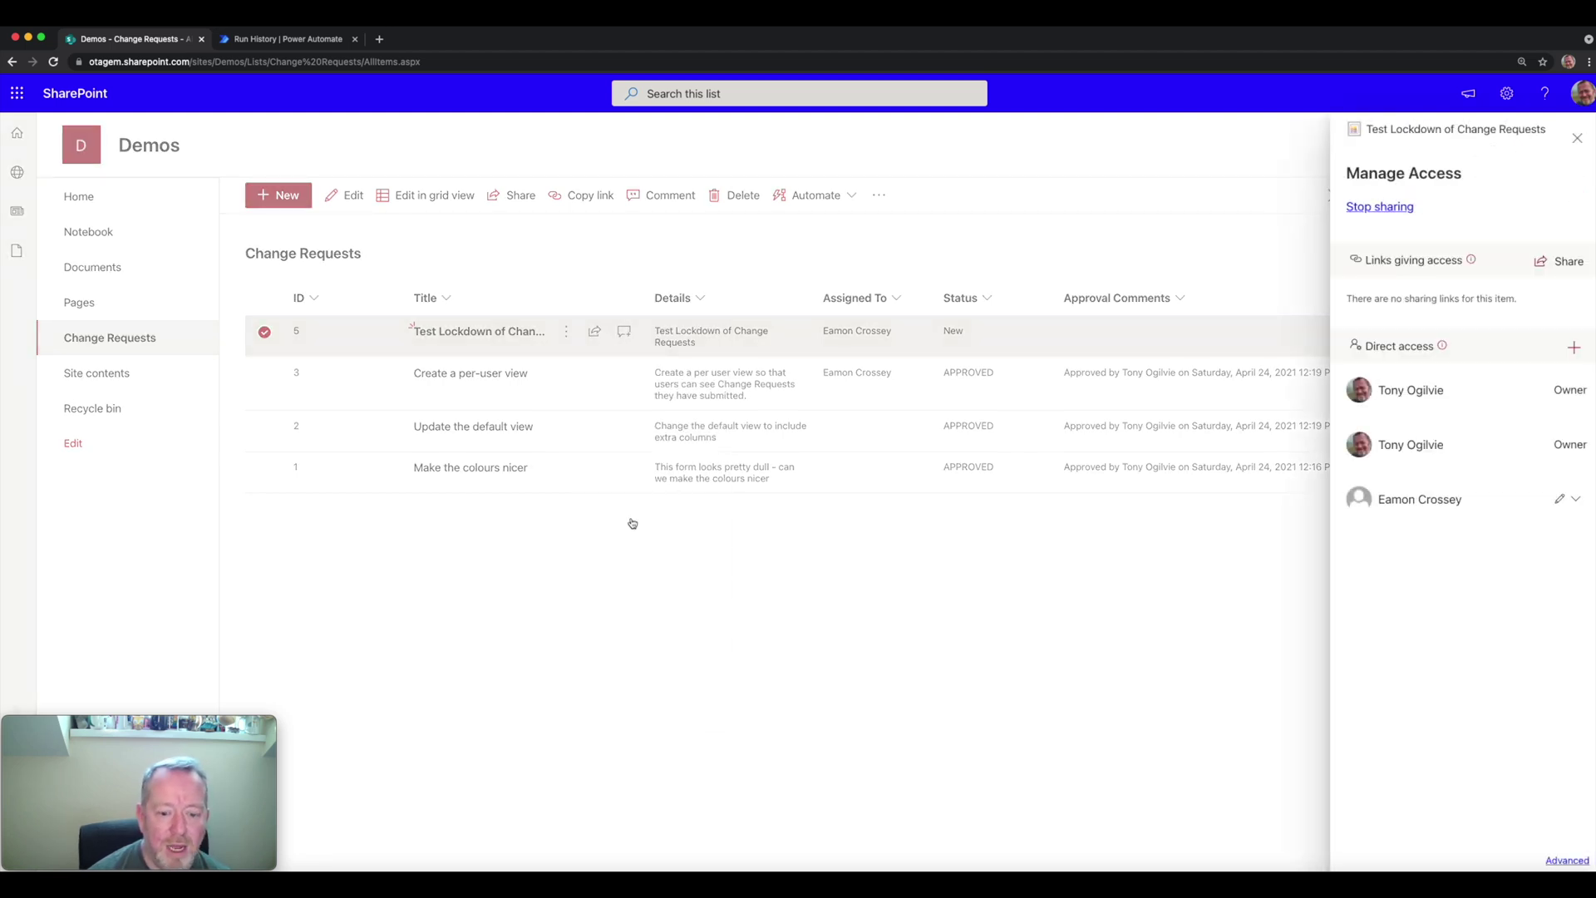
{"action": "left_click", "coordinate": [1567, 862]}
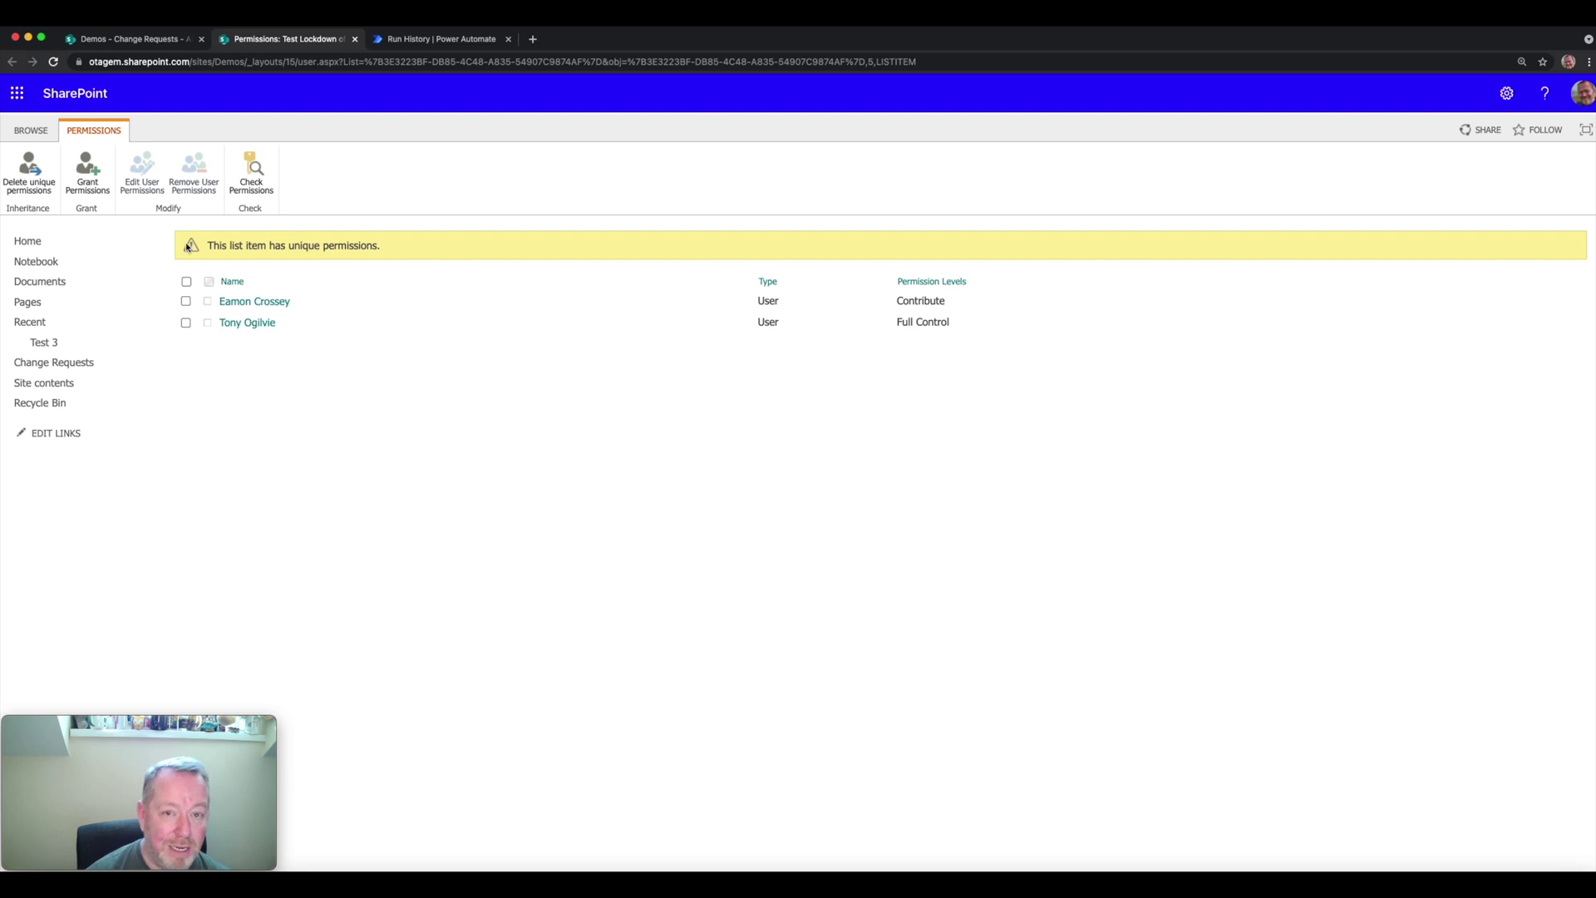
{"action": "left_click_drag", "start_coordinate": [213, 245], "coordinate": [379, 244]}
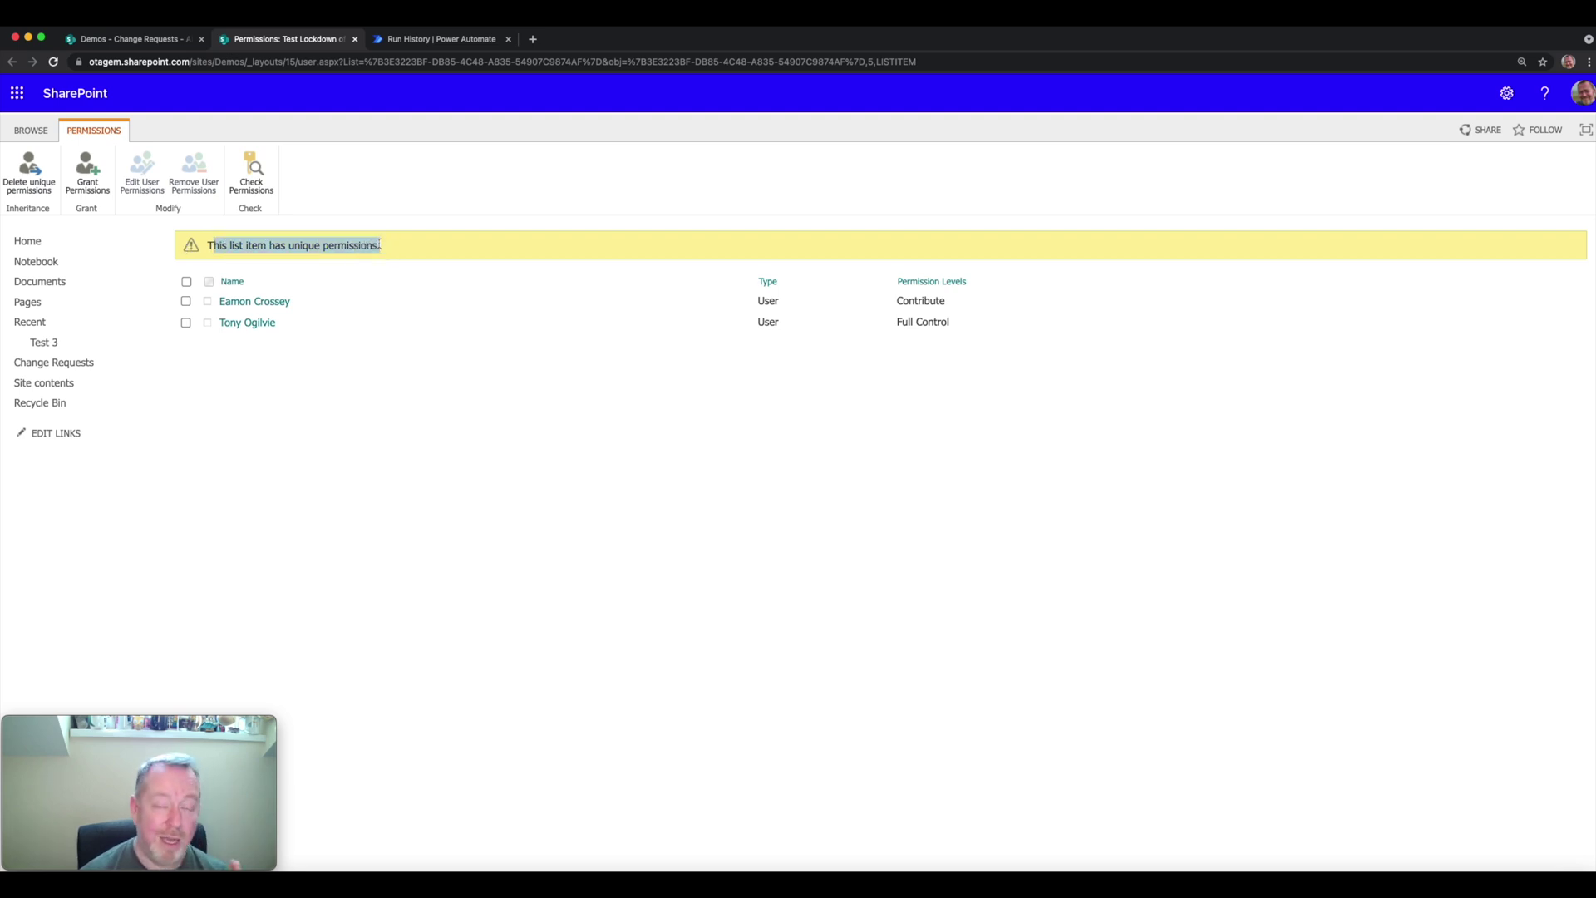